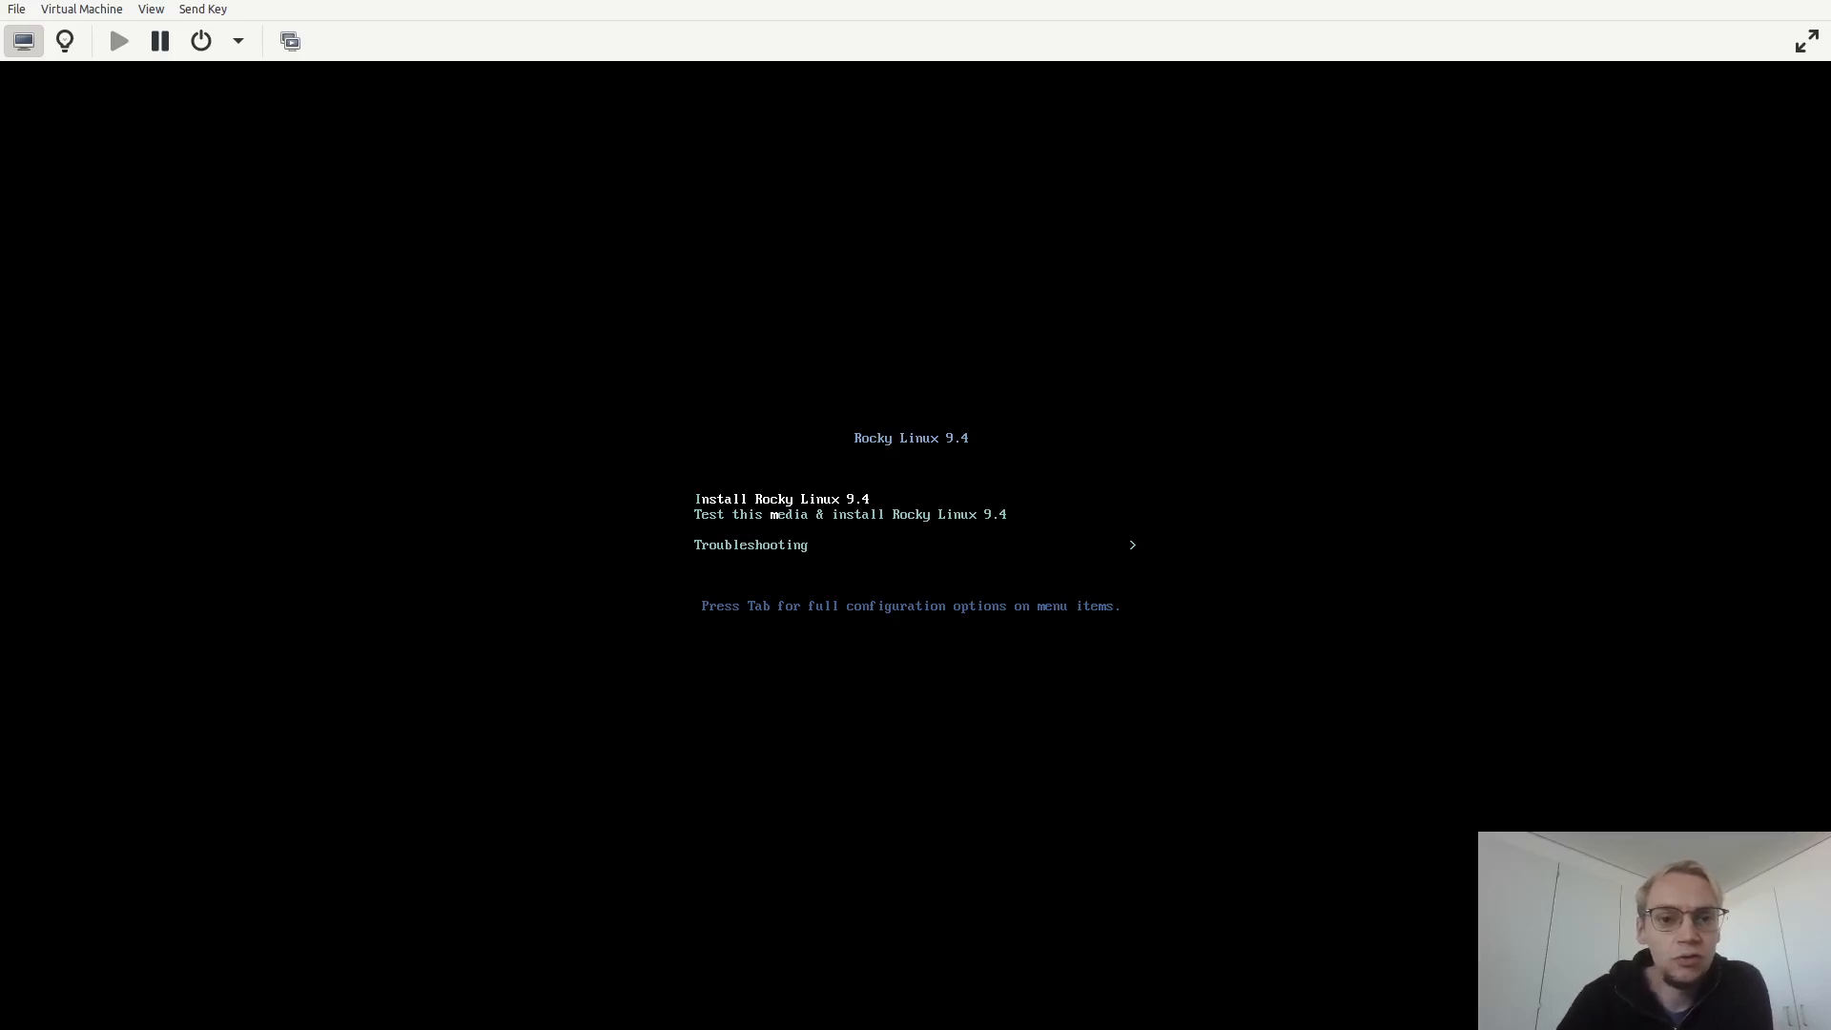
Switch to the web browser and open the NMS Prime free trial sign-up page.
{"action": "mouse_move", "coordinate": [451, 0]}
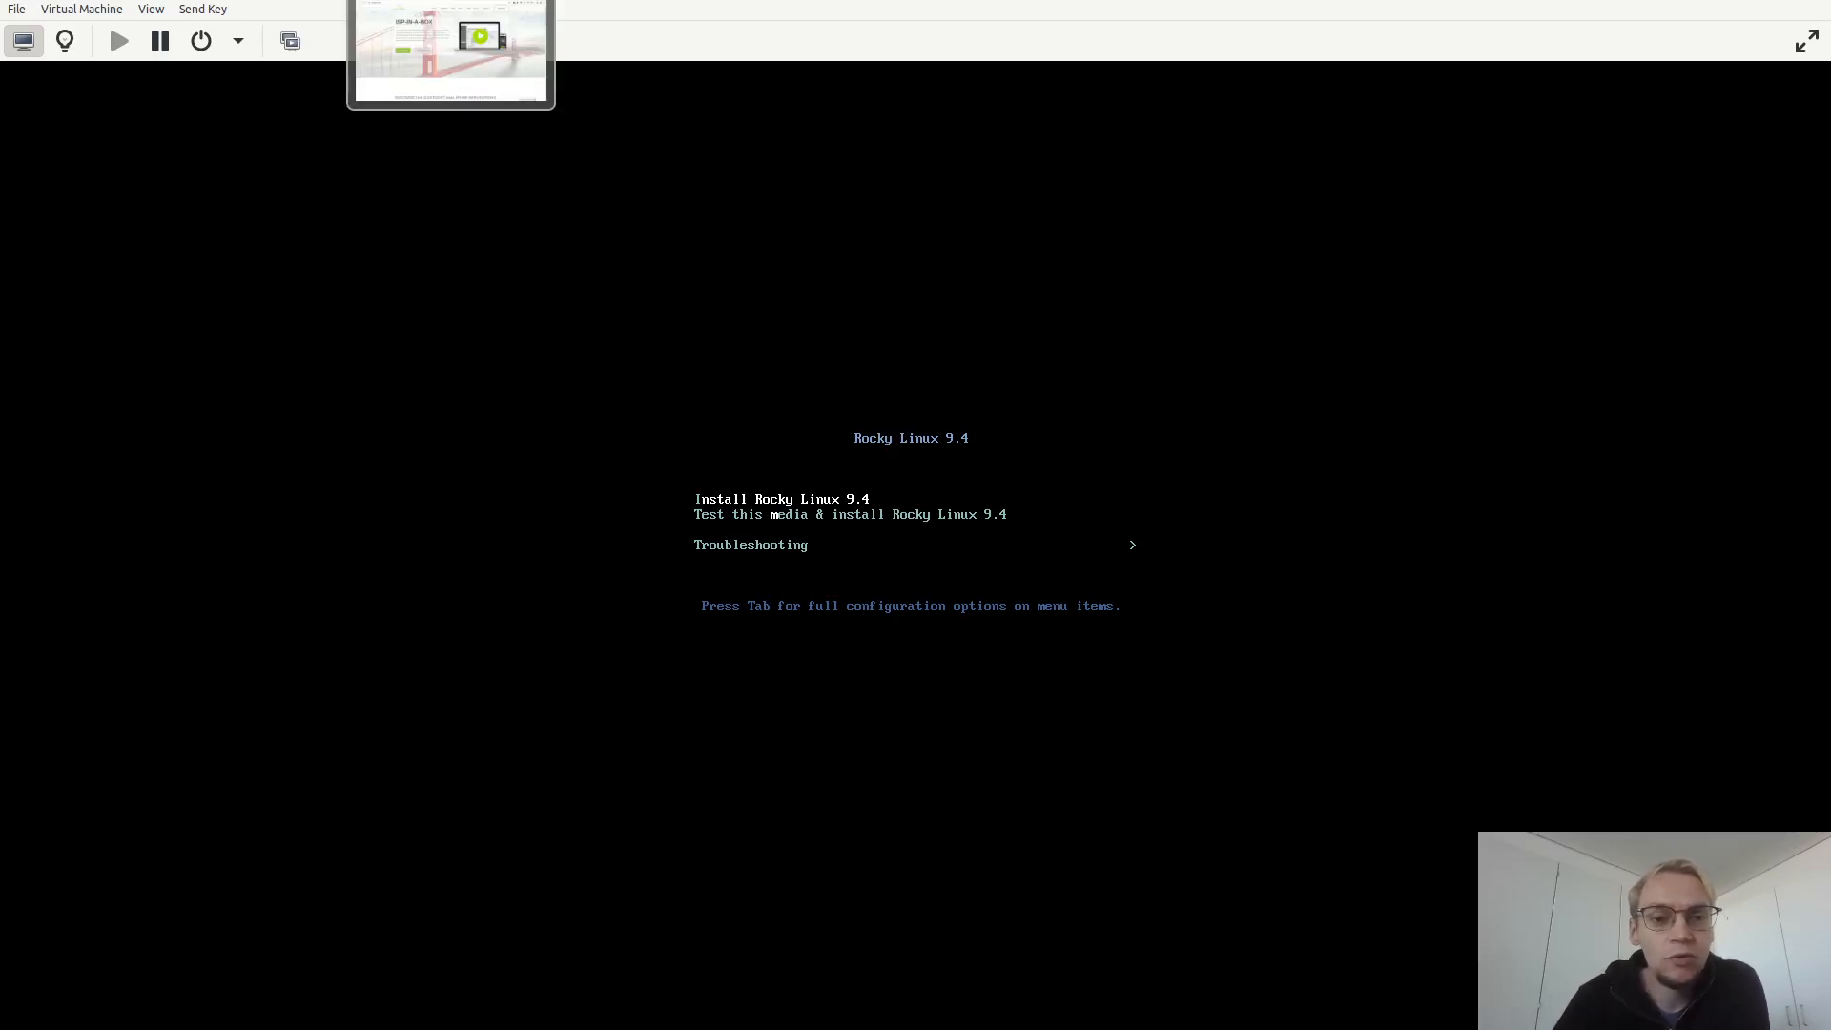
{"action": "left_click", "coordinate": [451, 52]}
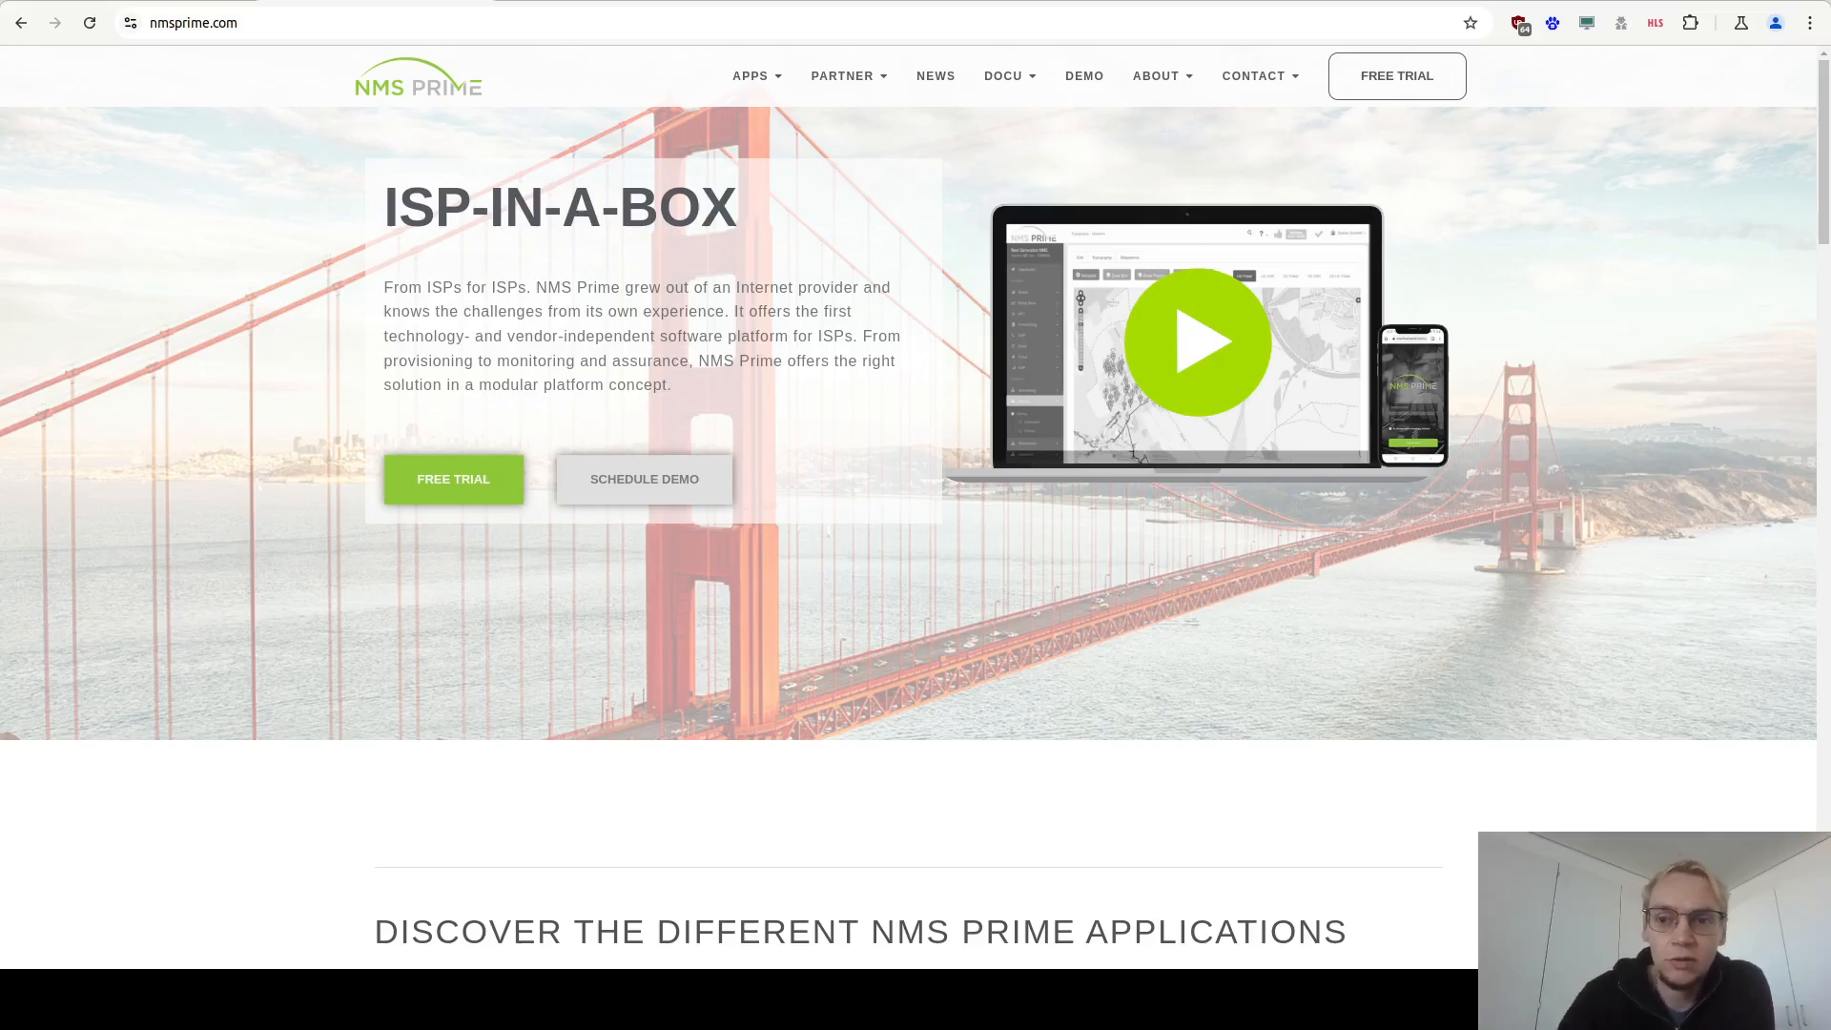
{"action": "left_click", "coordinate": [1377, 77]}
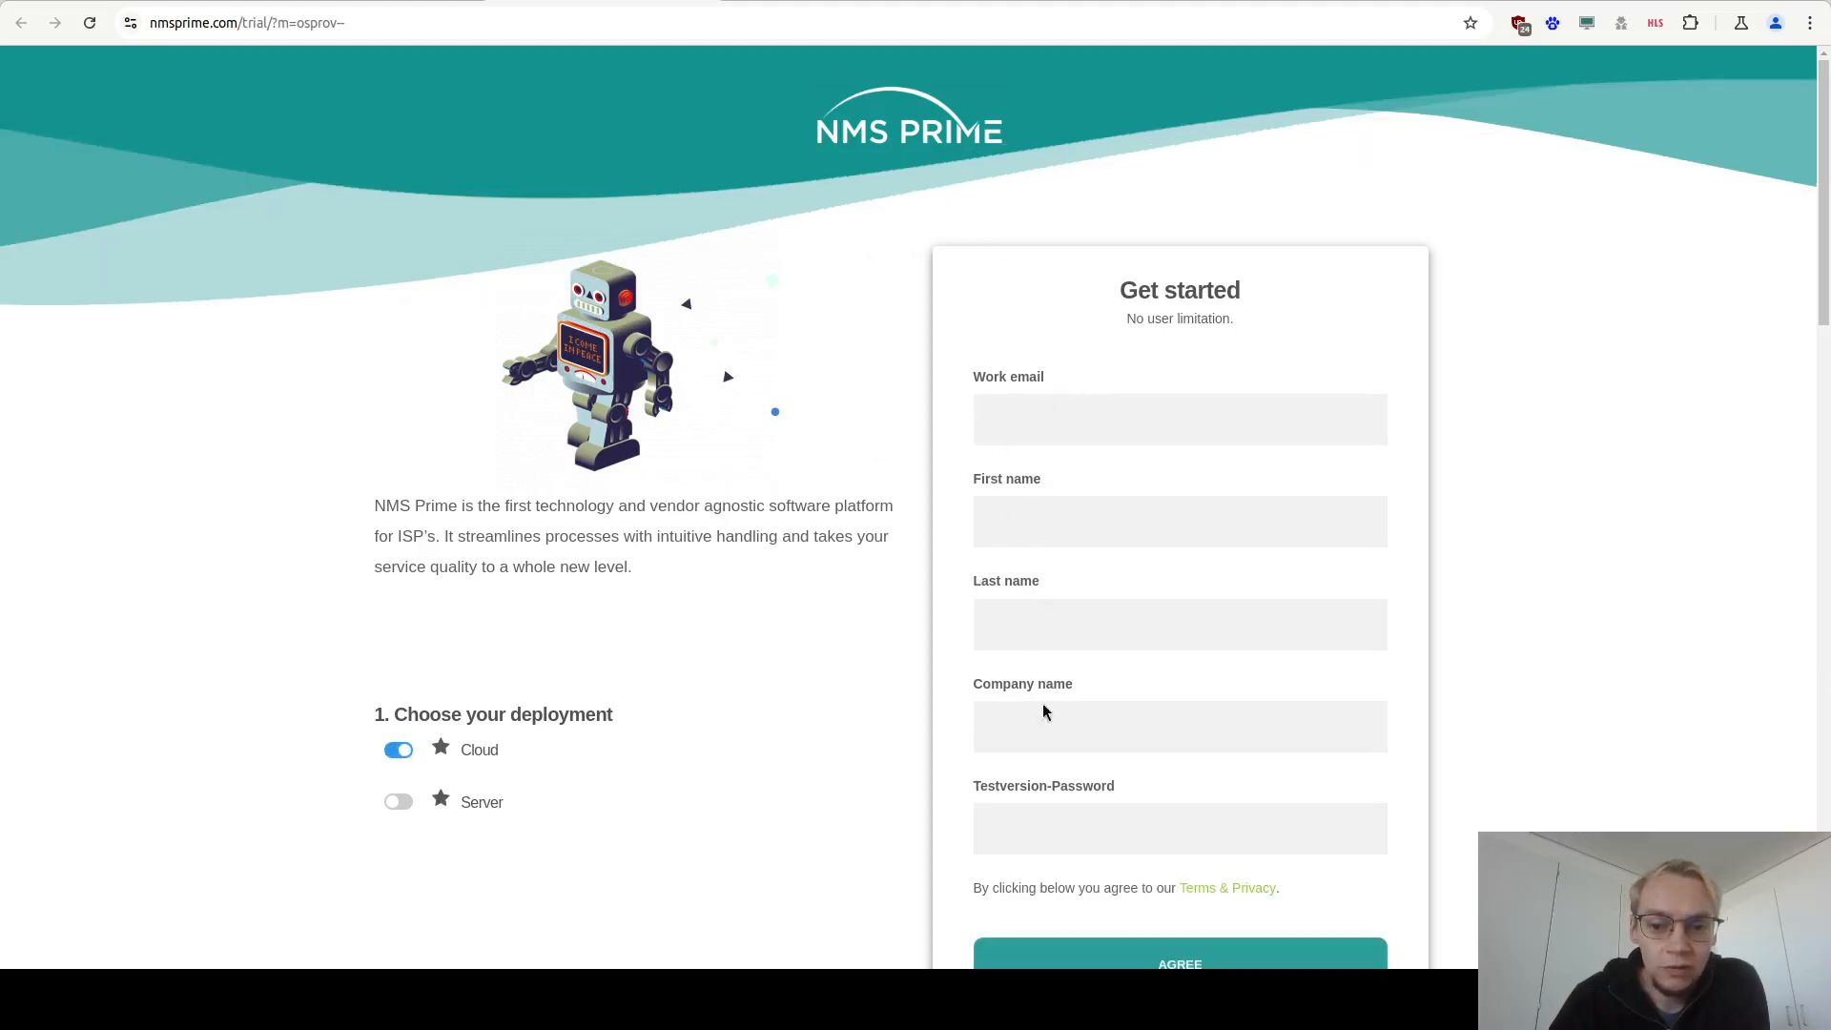
Choose the Server deployment option on the trial form.
{"action": "scroll", "coordinate": [801, 610], "scroll_direction": "down", "scroll_amount": 1}
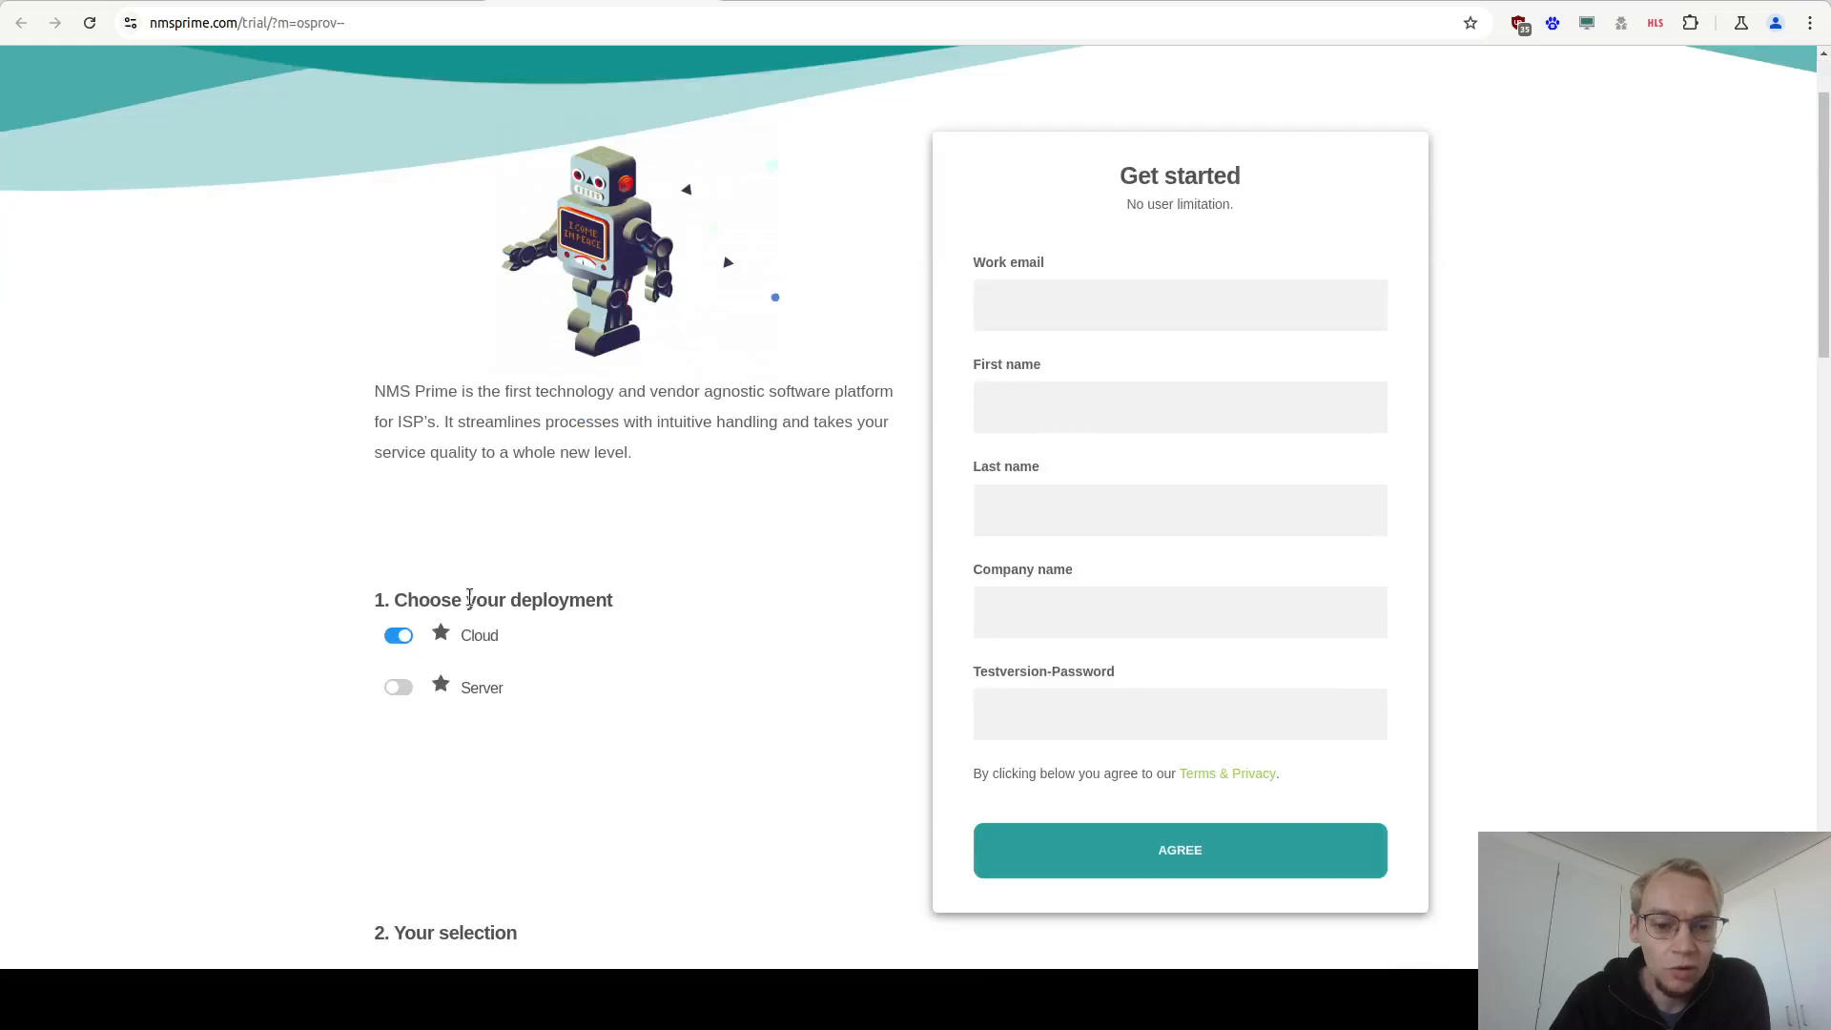
{"action": "left_click", "coordinate": [397, 690]}
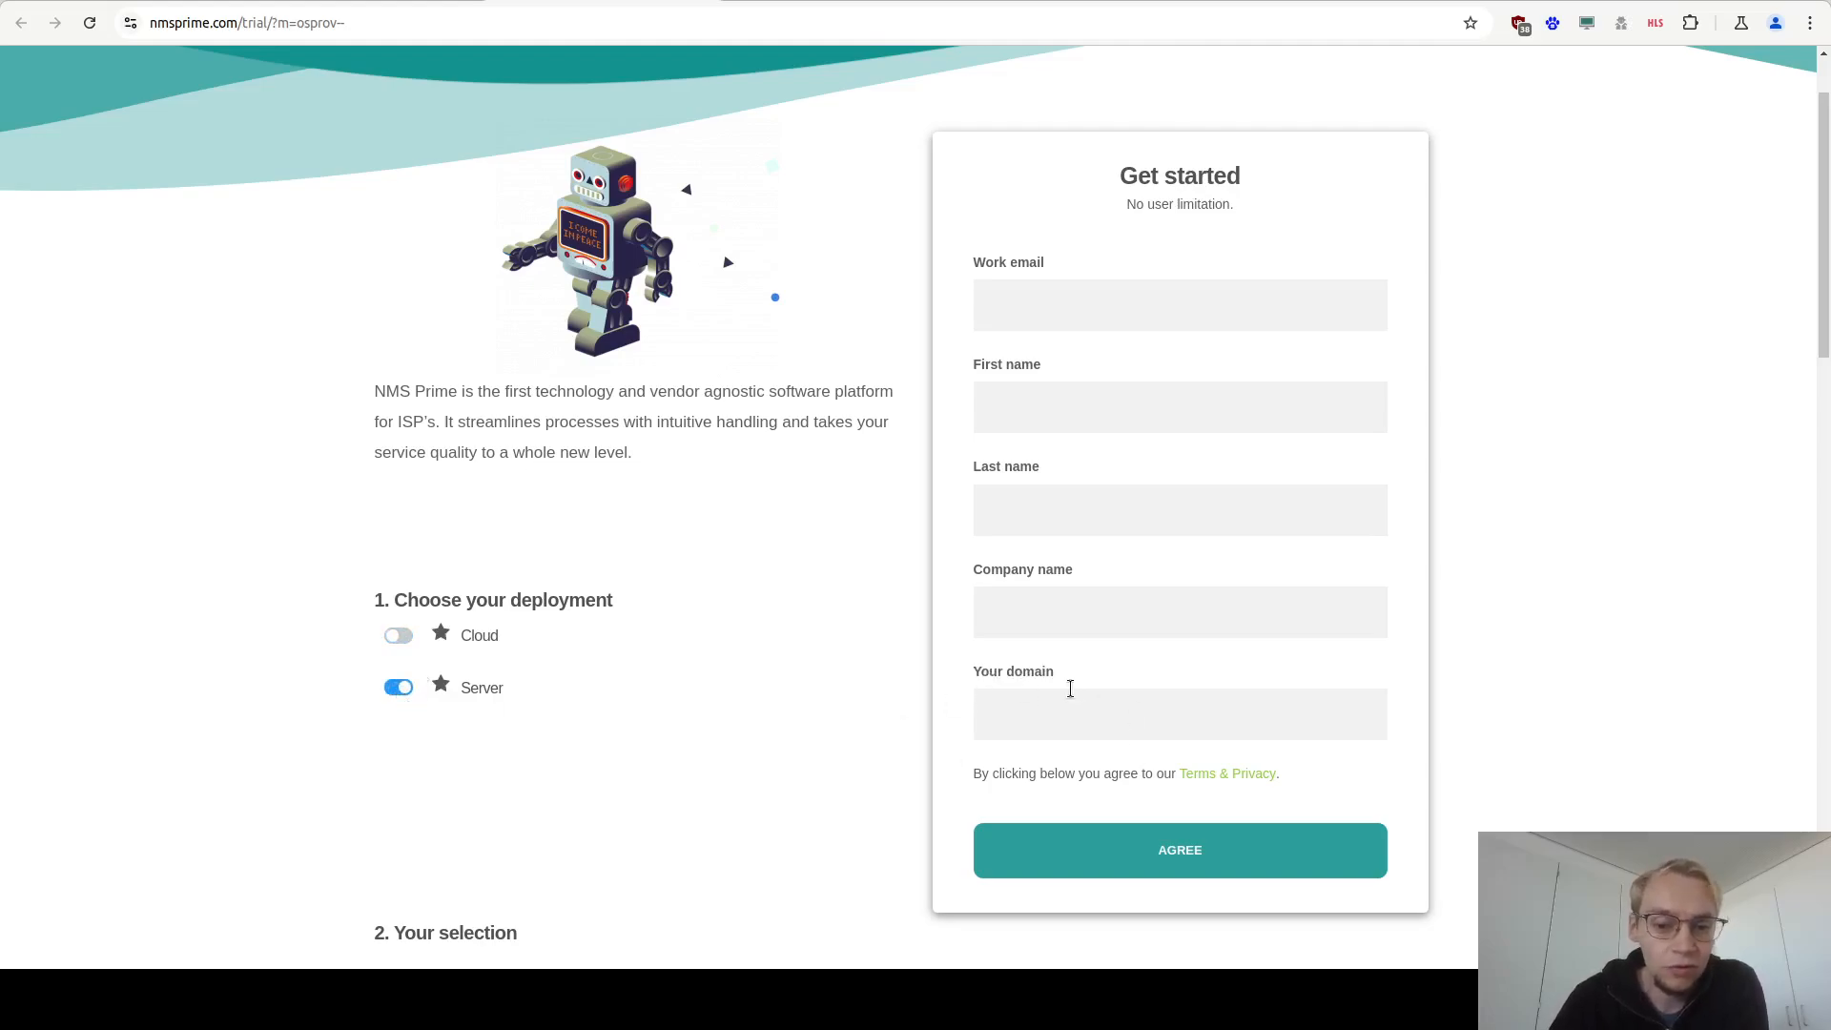
Enable the Prime Monitoring and OS VoIP additional products.
{"action": "scroll", "coordinate": [267, 627], "scroll_direction": "down", "scroll_amount": 7}
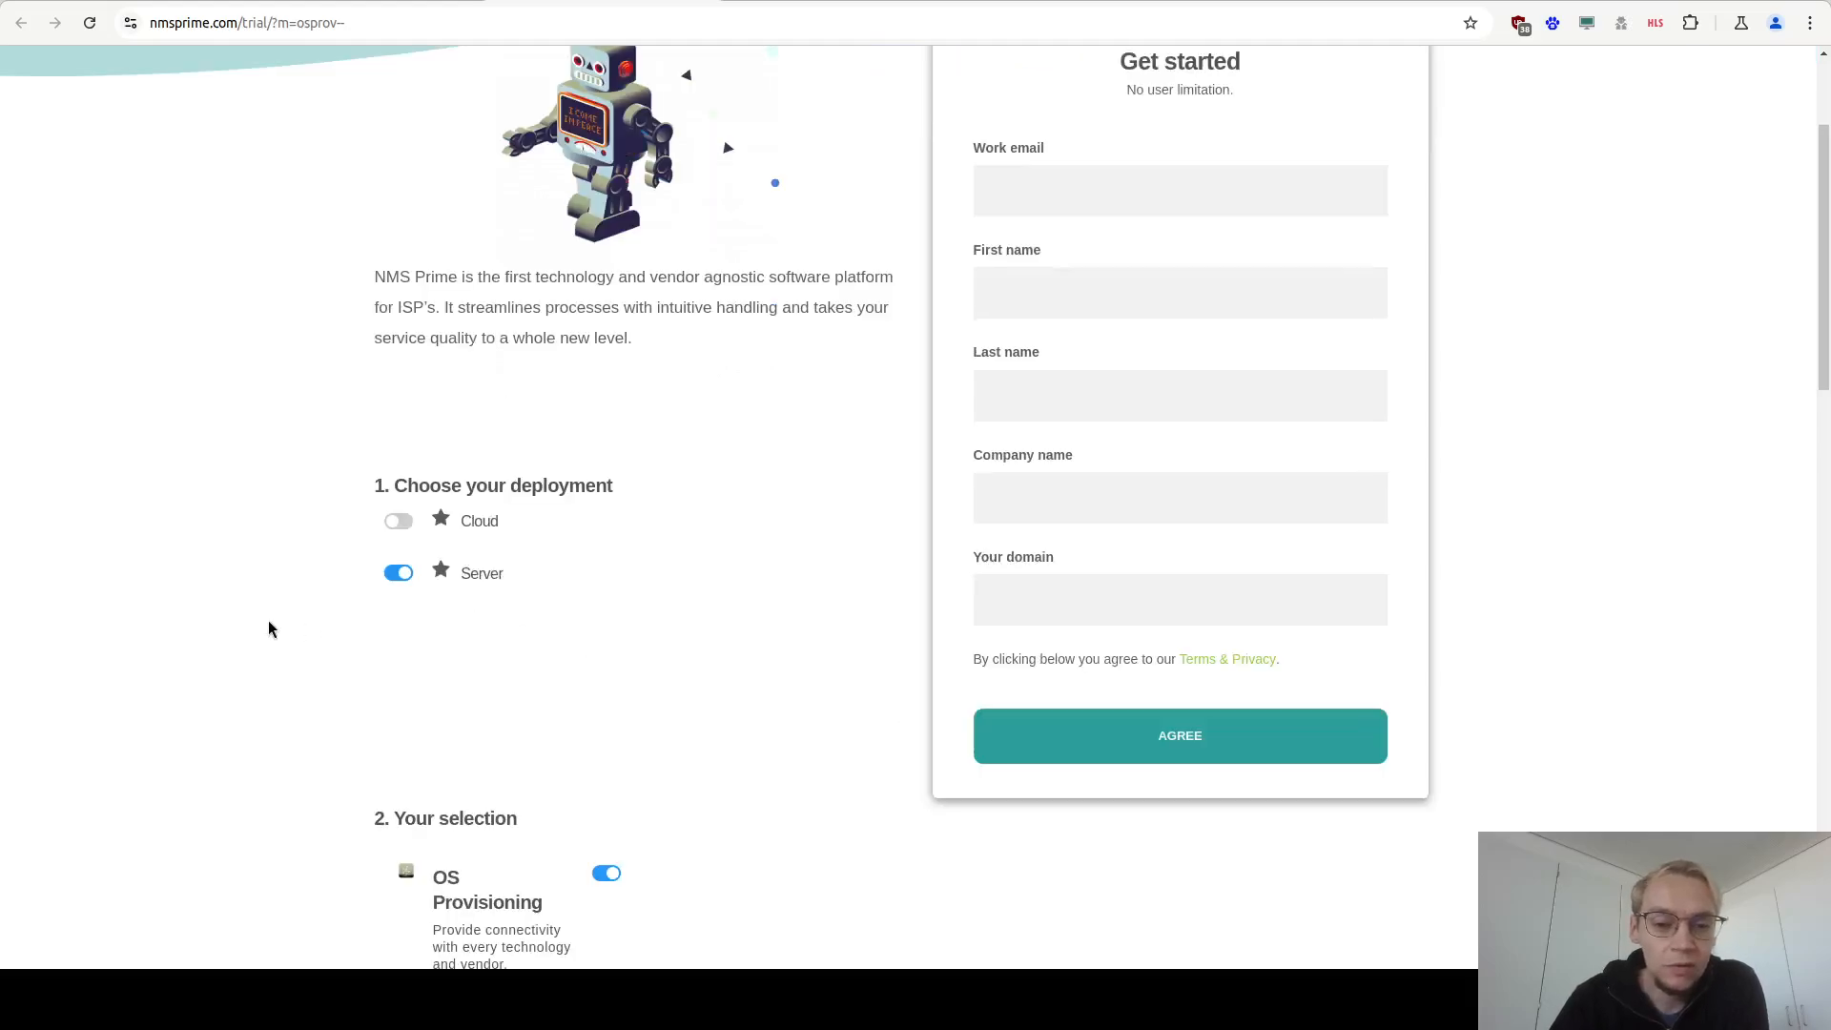
{"action": "scroll", "coordinate": [267, 628], "scroll_direction": "down", "scroll_amount": 1}
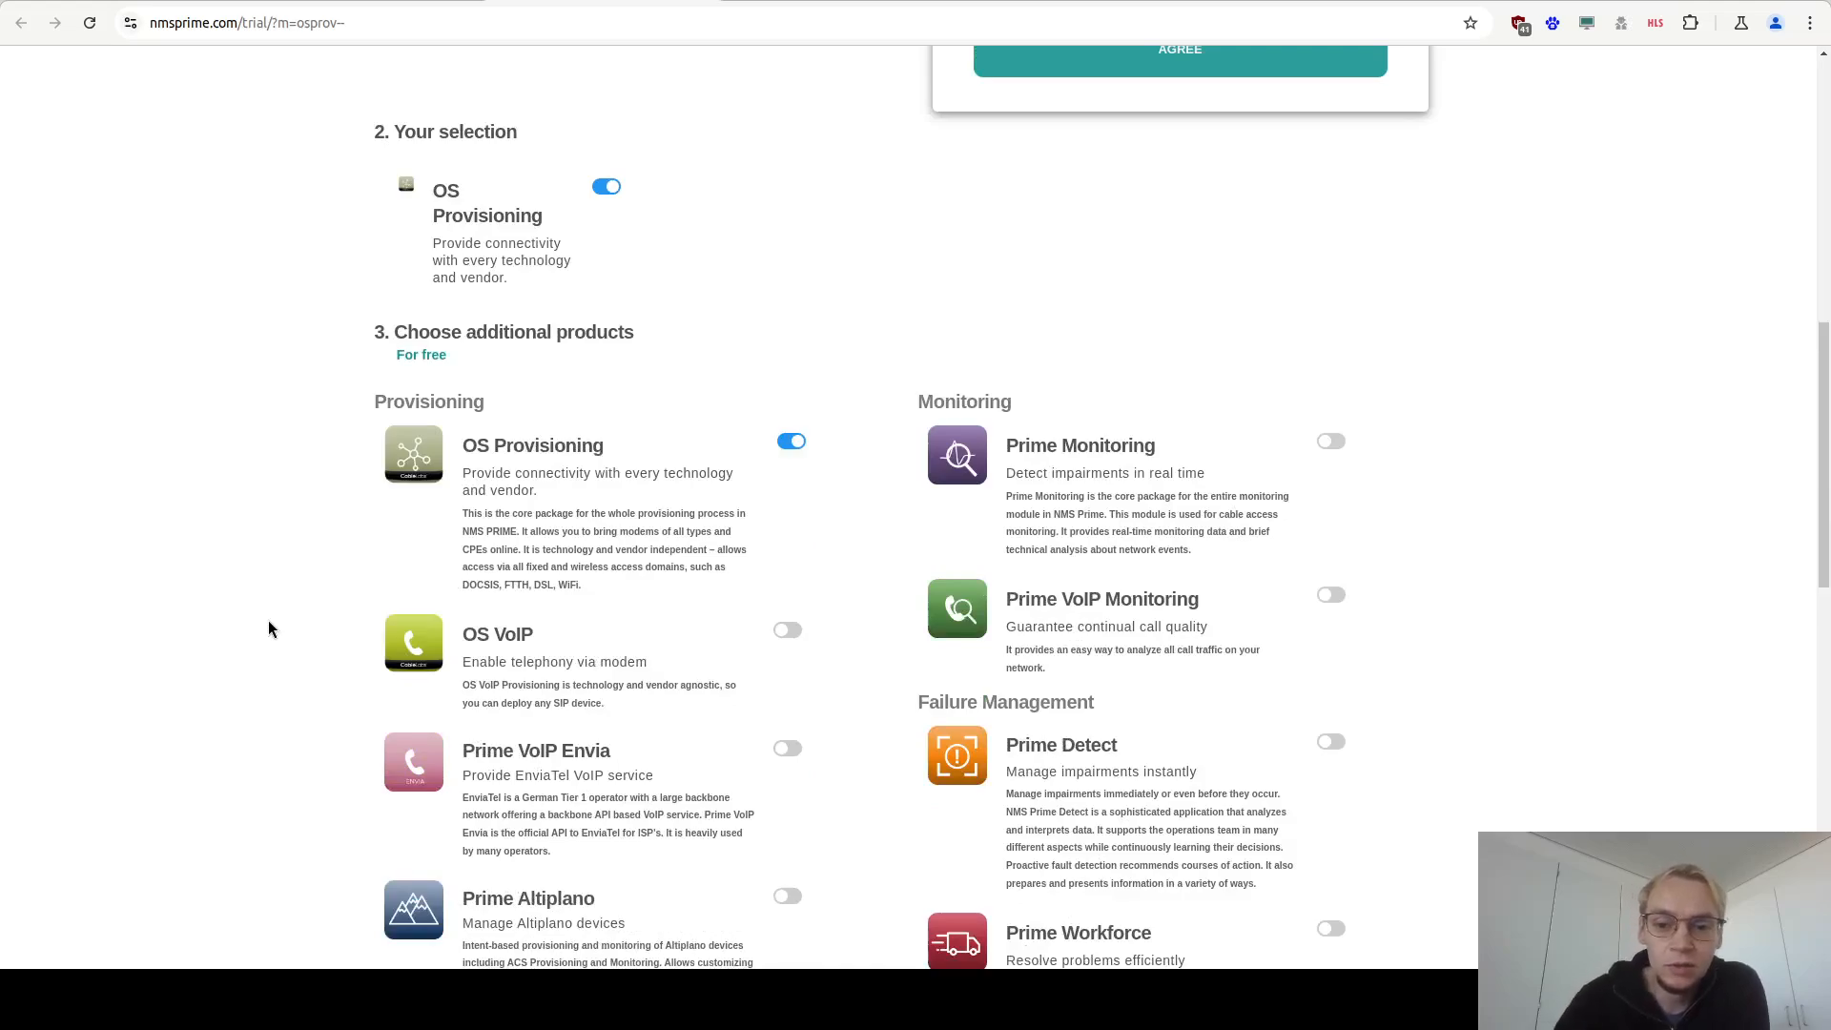
{"action": "scroll", "coordinate": [280, 505], "scroll_direction": "down", "scroll_amount": 1}
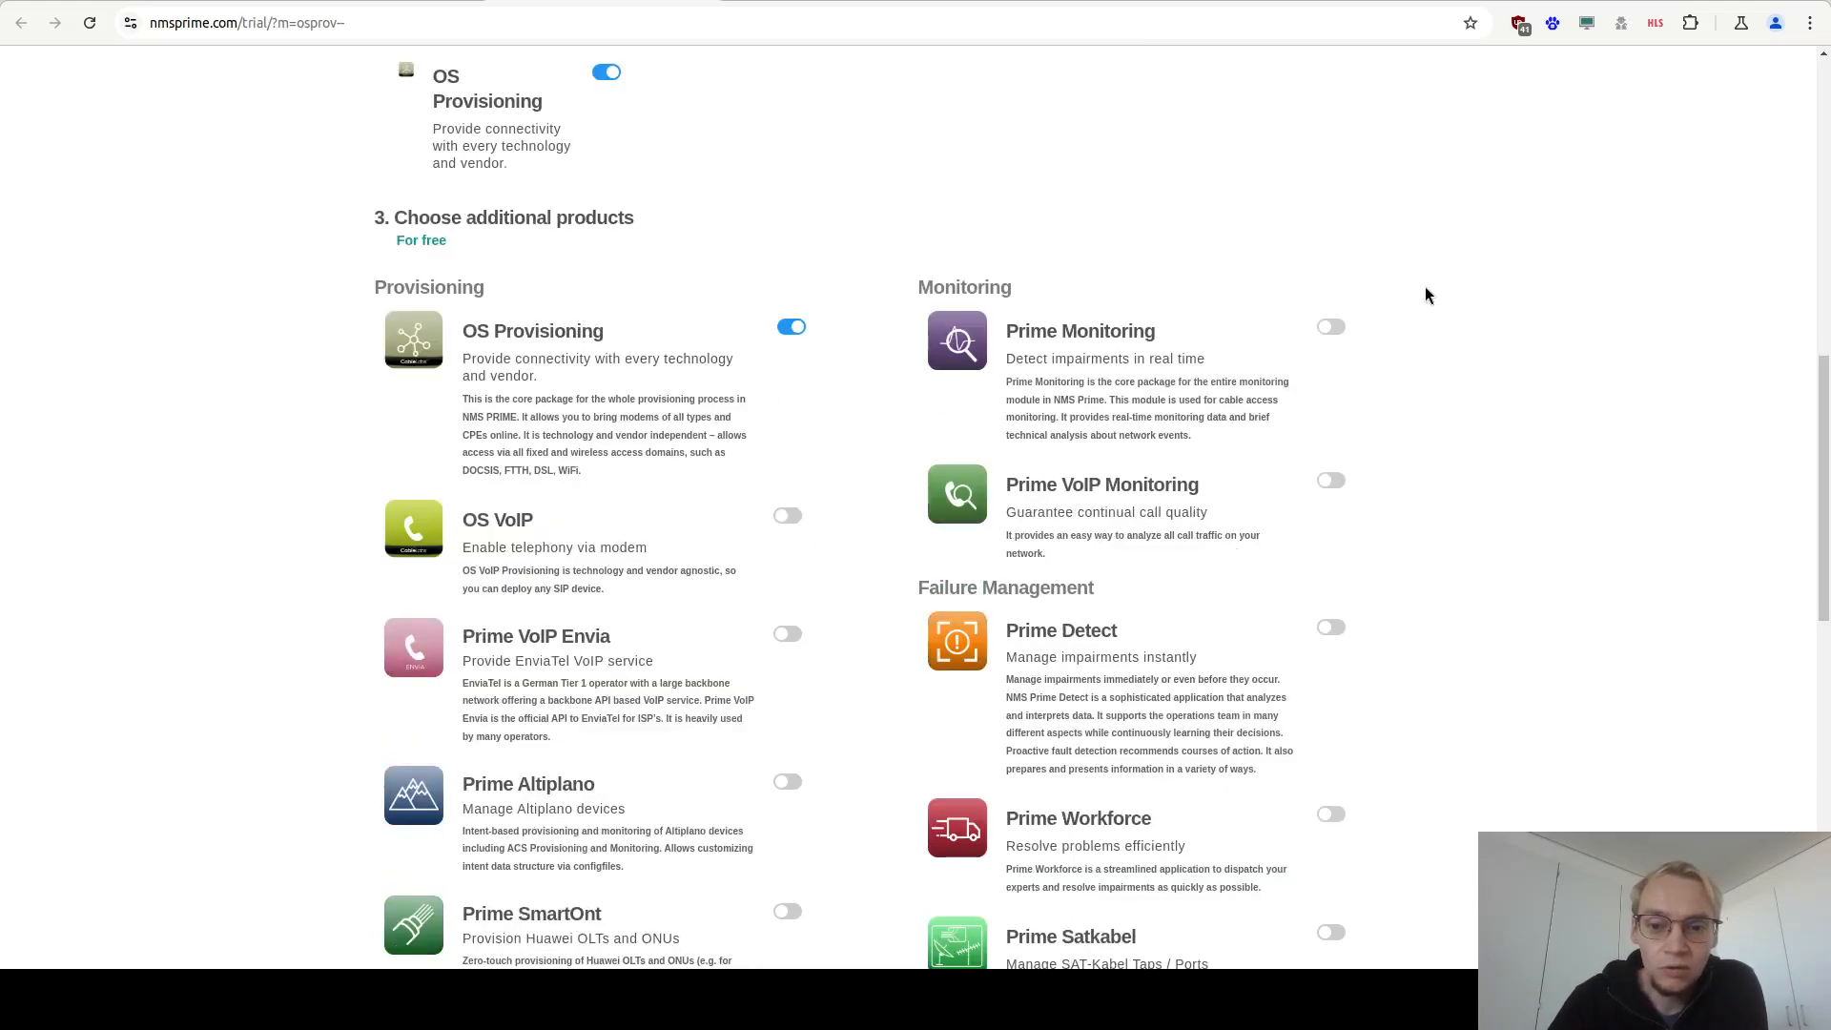
{"action": "left_click", "coordinate": [1331, 327]}
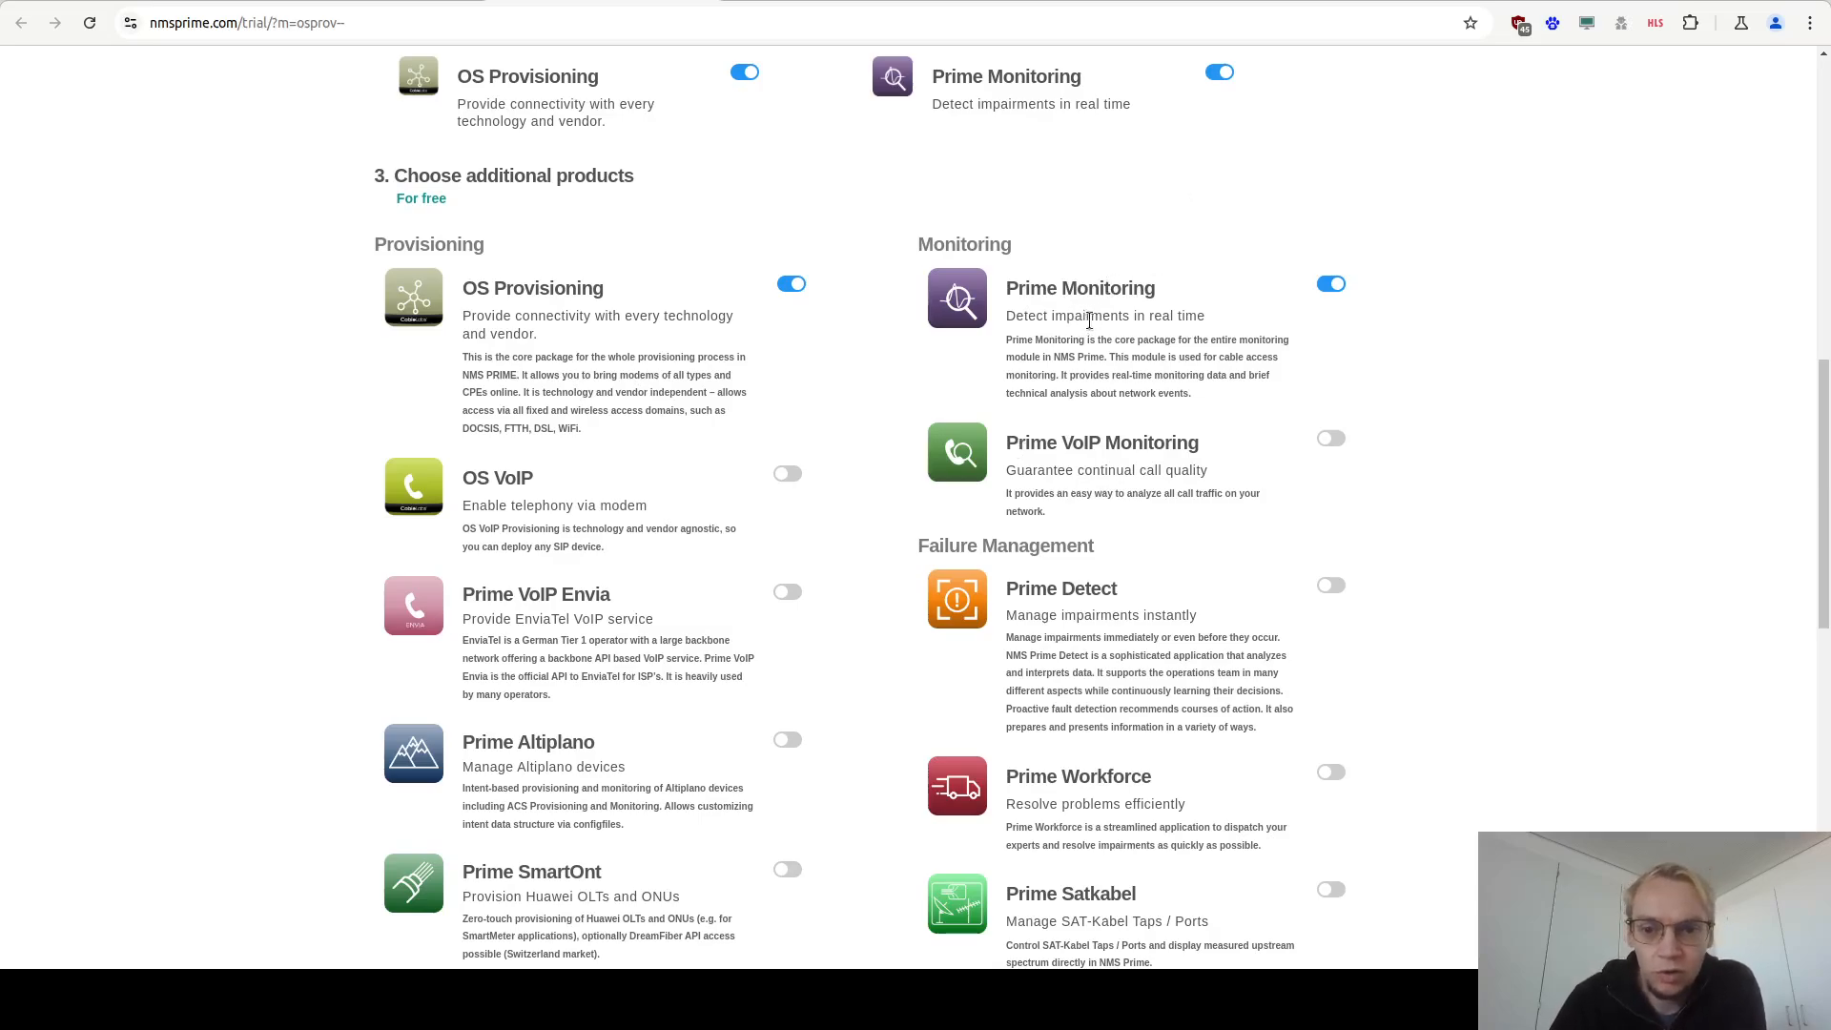
{"action": "left_click", "coordinate": [788, 474]}
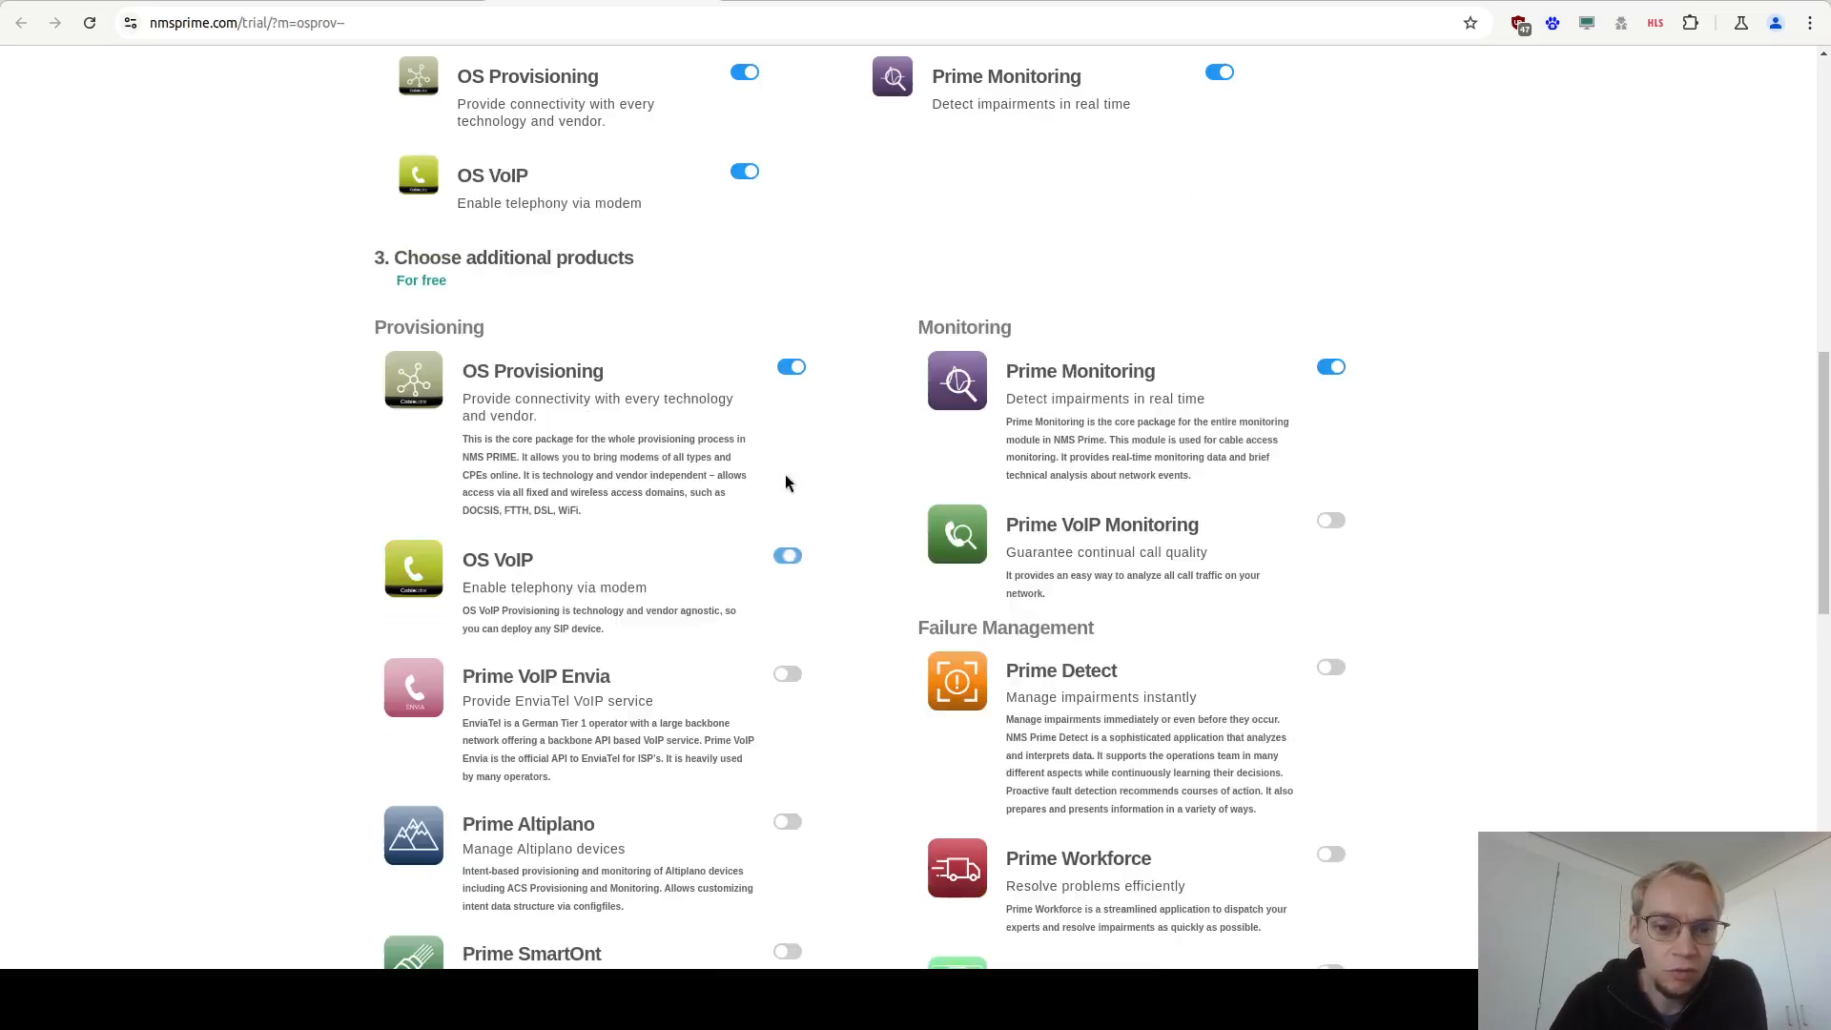
Enable the Prime Detect and OS Control additional products.
{"action": "scroll", "coordinate": [335, 567], "scroll_direction": "down", "scroll_amount": 3}
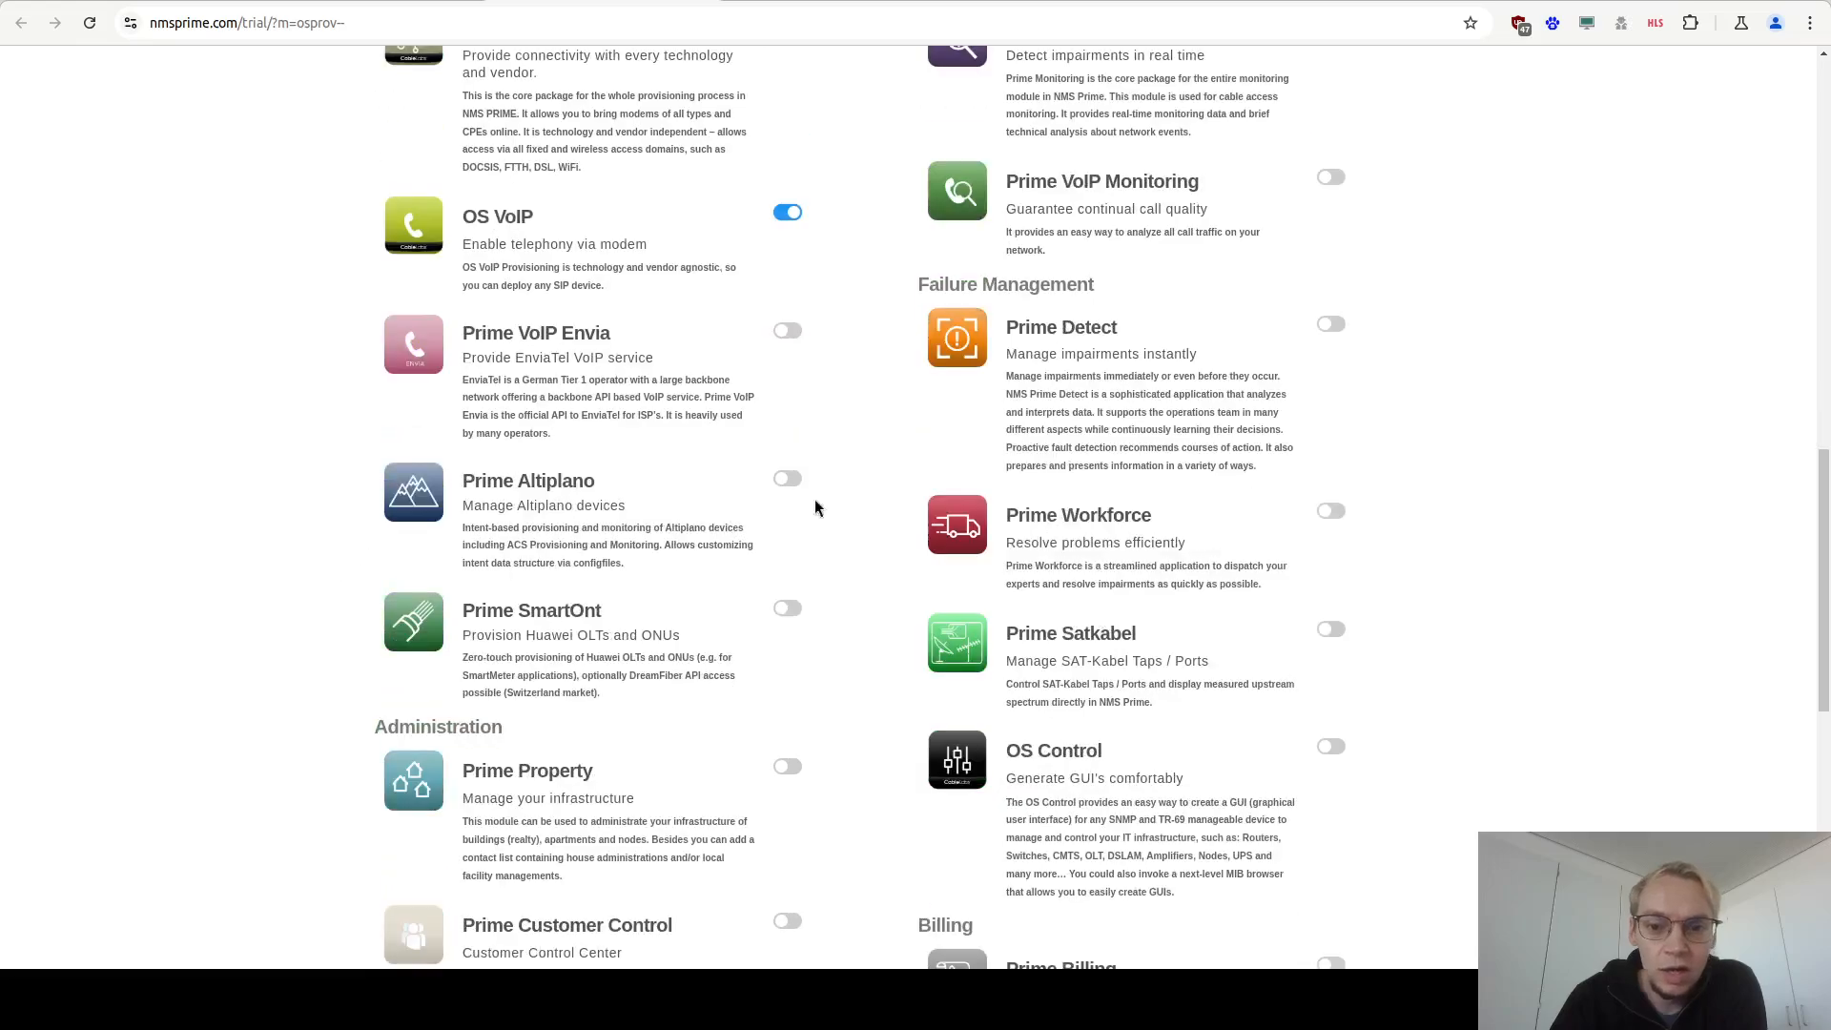
{"action": "left_click", "coordinate": [1331, 324]}
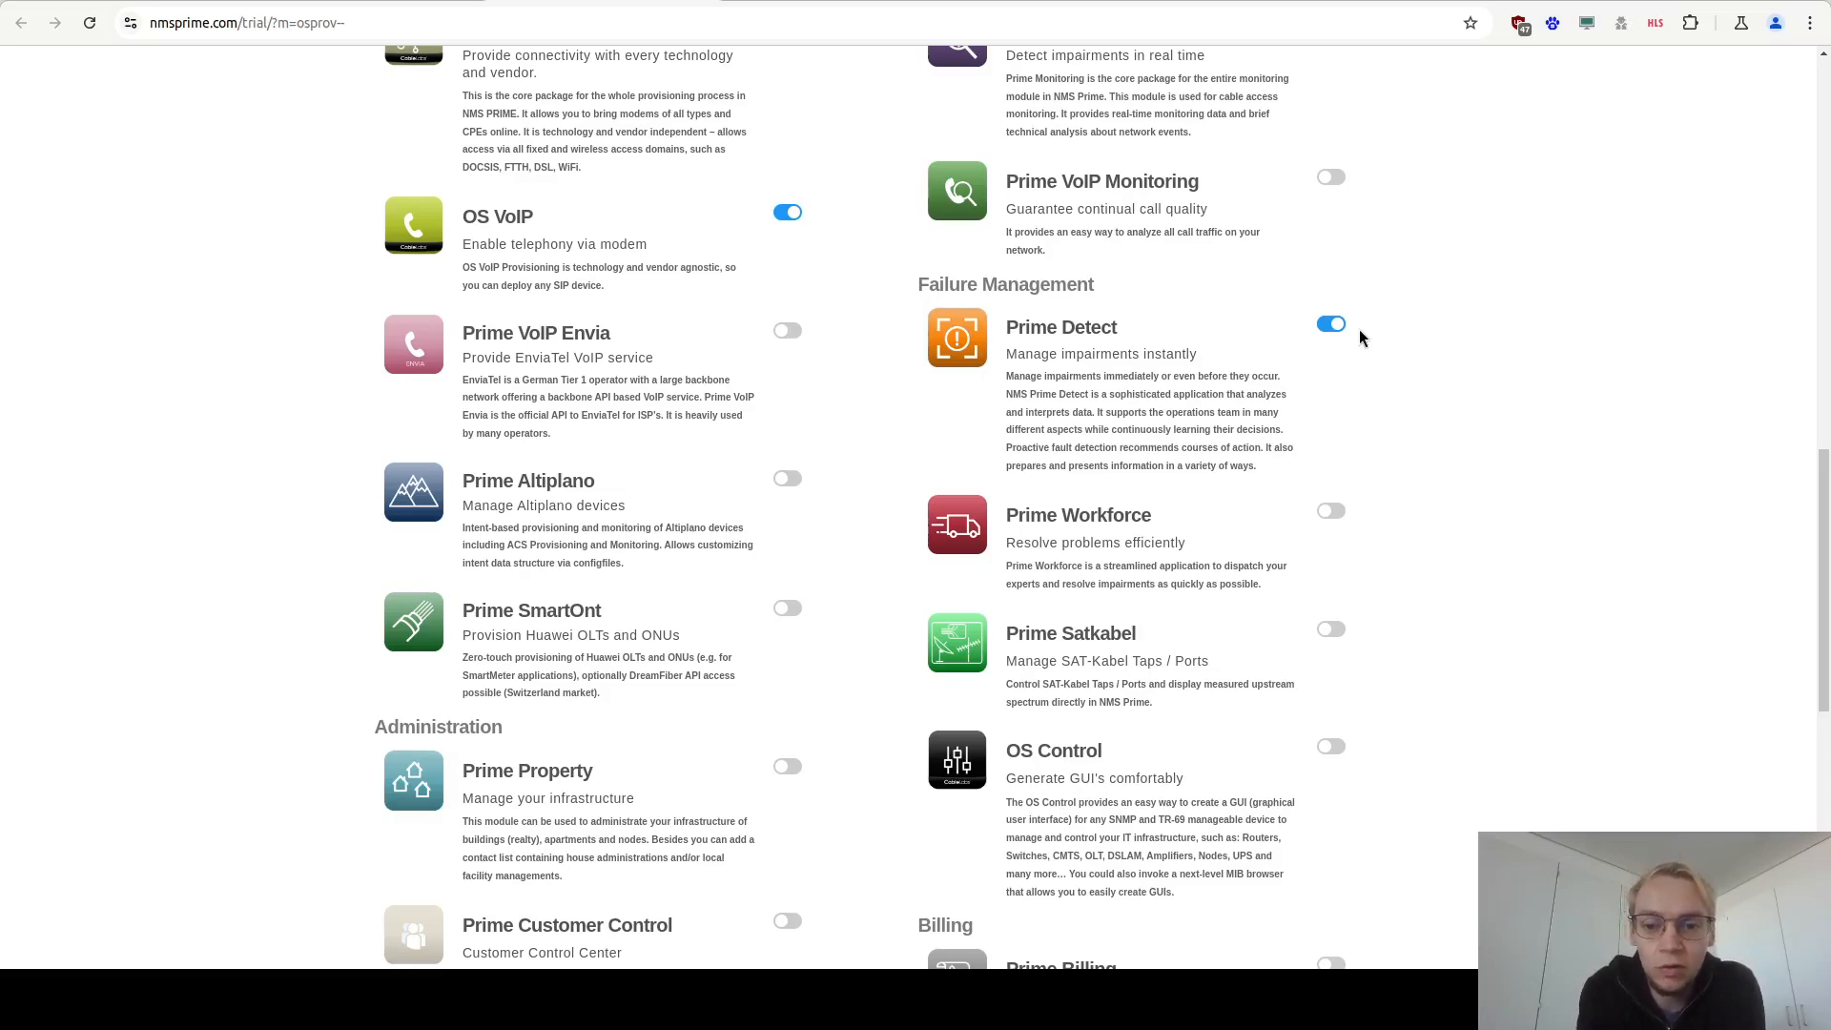
{"action": "left_click", "coordinate": [1331, 749]}
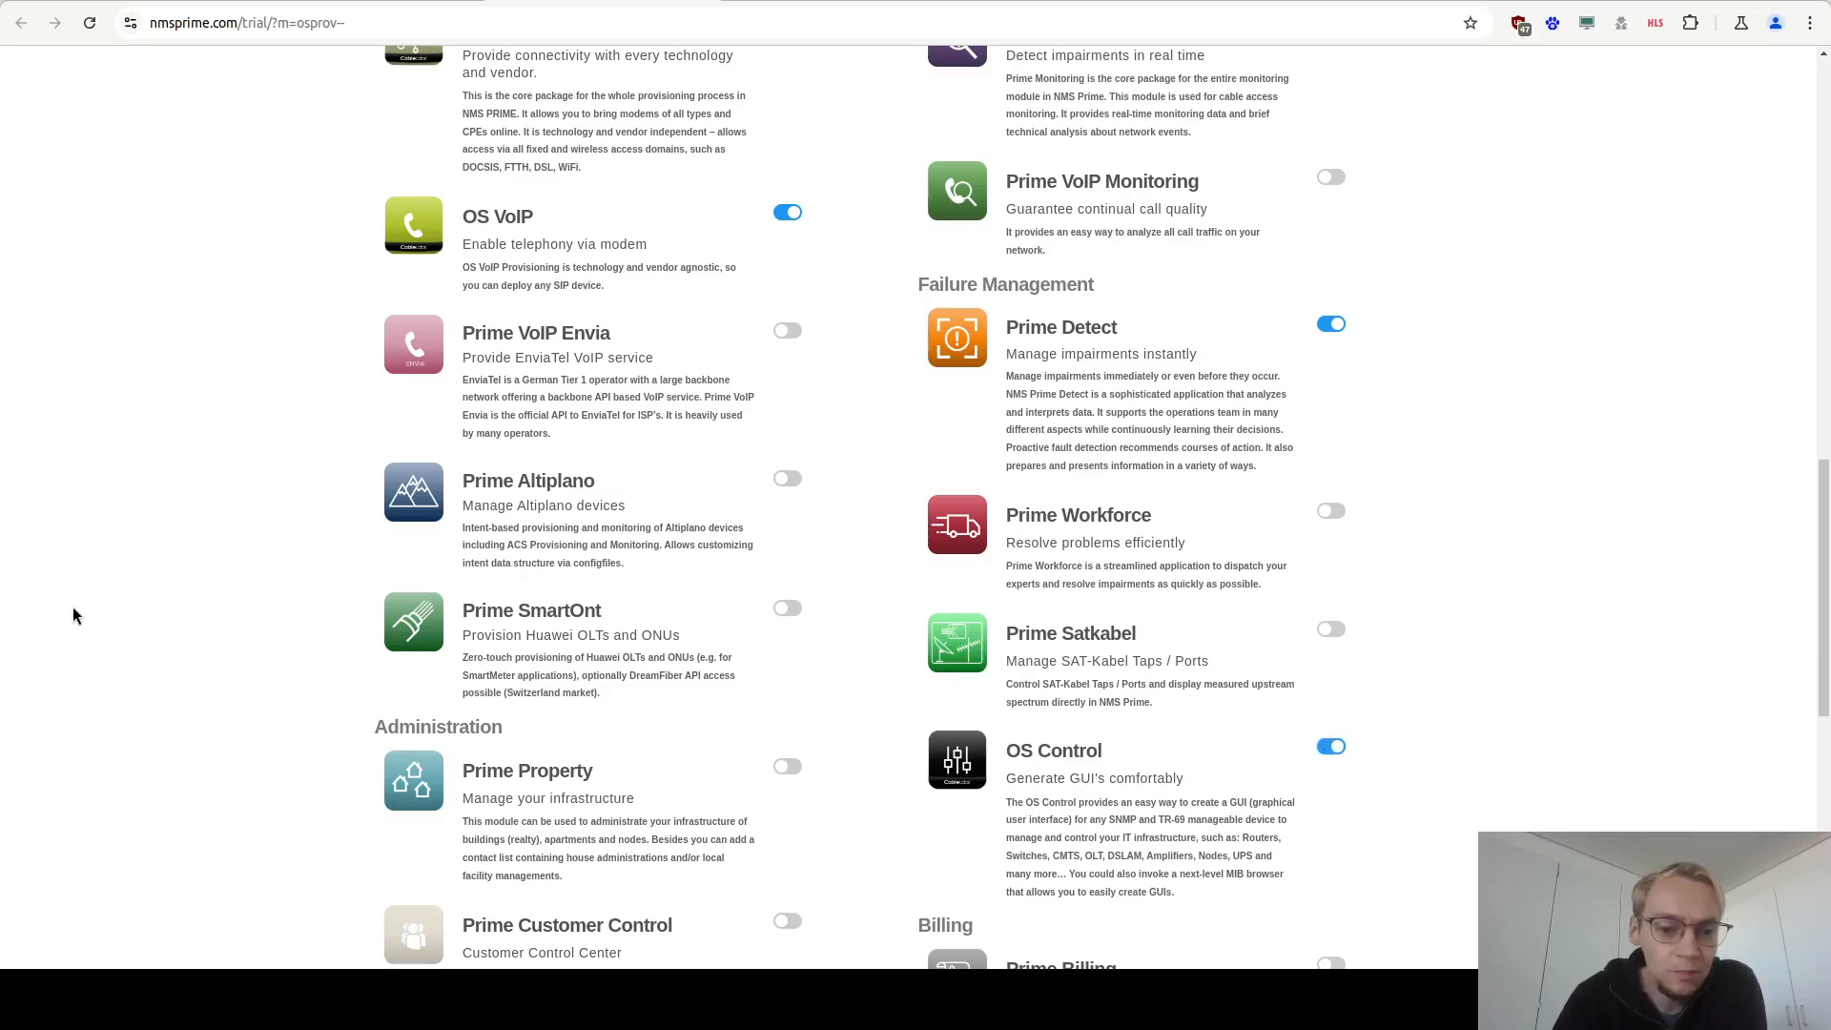
Enable the Prime Dashboard and Prime Ticket additional products.
{"action": "scroll", "coordinate": [75, 615], "scroll_direction": "down", "scroll_amount": 3}
{"action": "scroll", "coordinate": [114, 615], "scroll_direction": "down", "scroll_amount": 1}
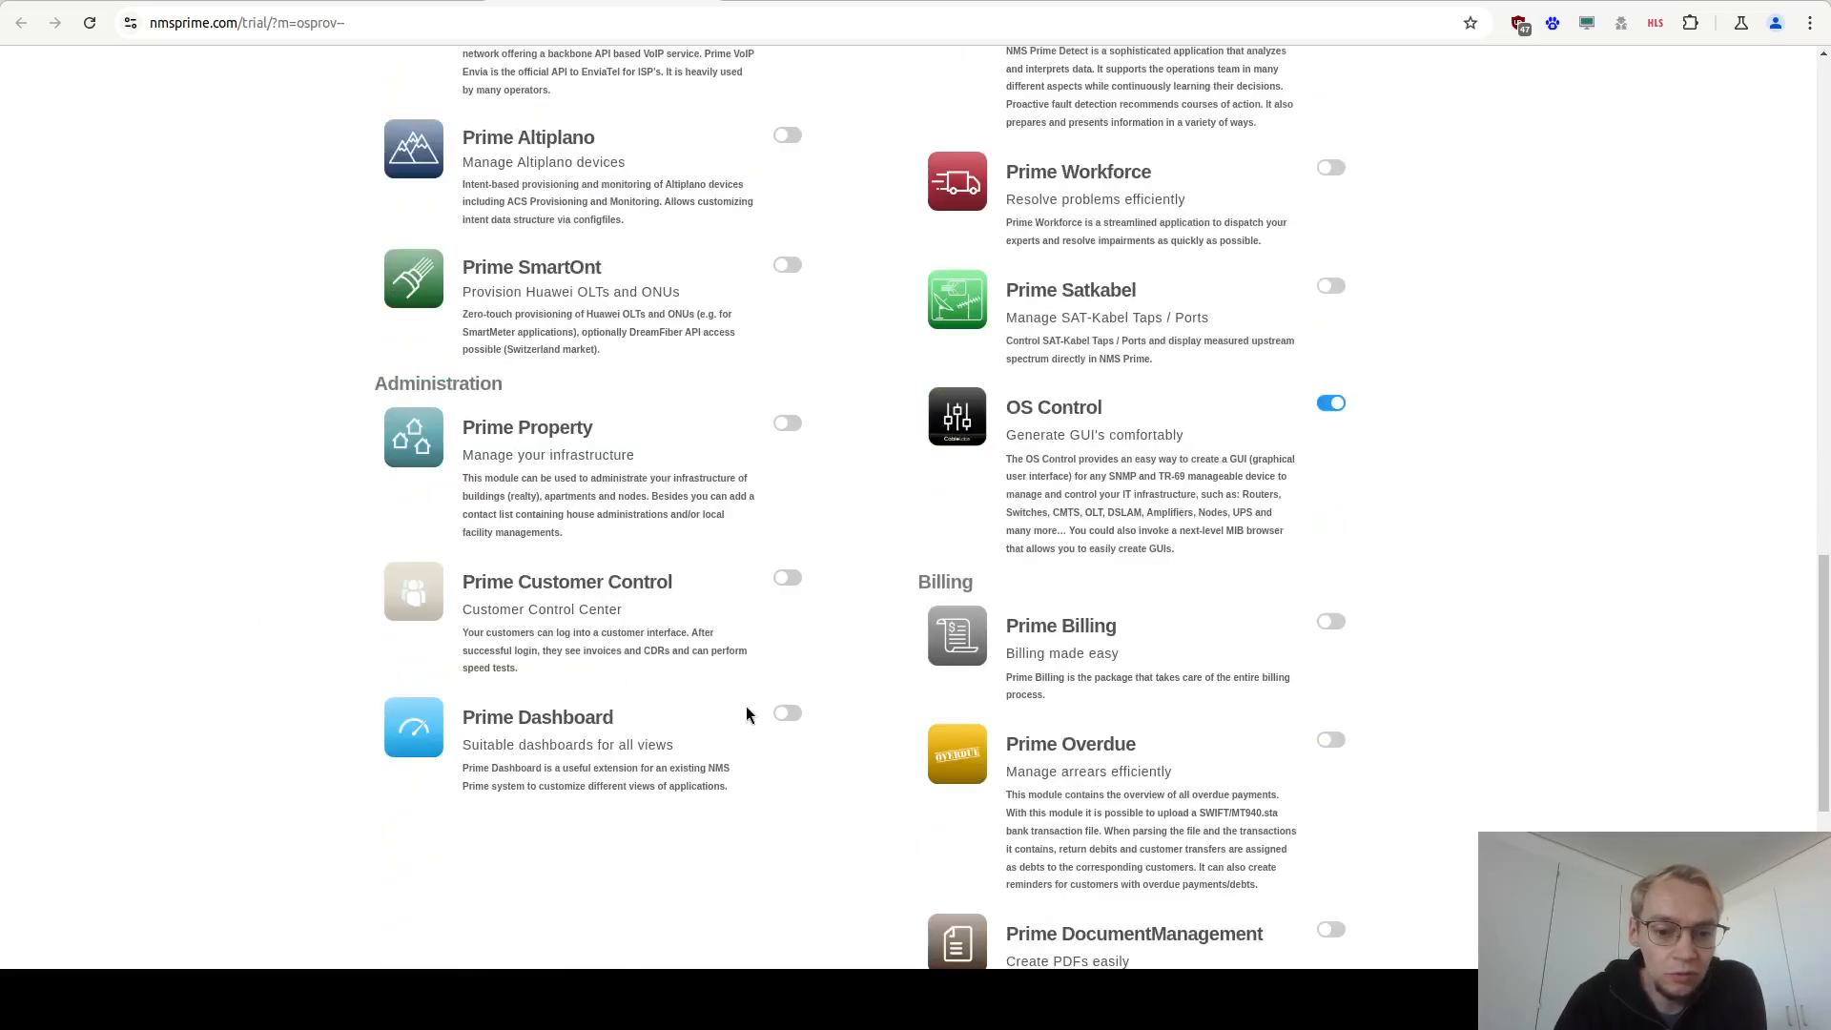
{"action": "left_click", "coordinate": [786, 714]}
{"action": "scroll", "coordinate": [349, 660], "scroll_direction": "down", "scroll_amount": 4}
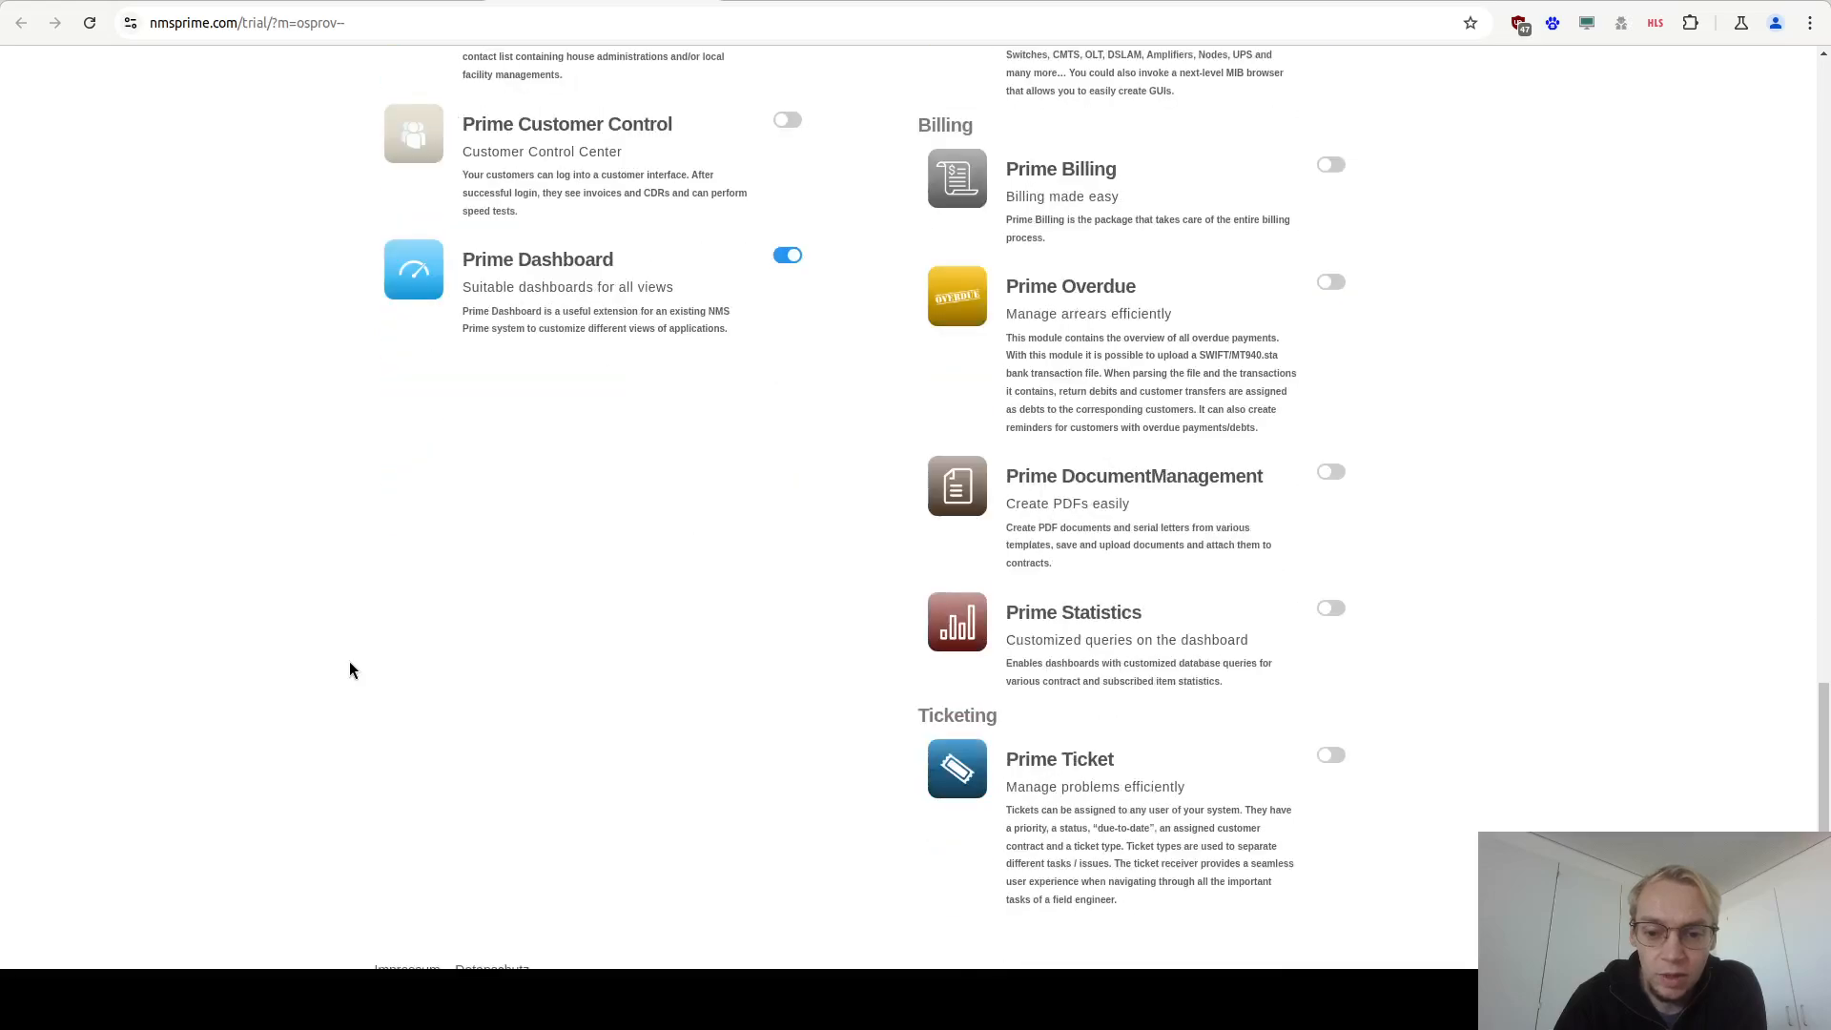
{"action": "left_click", "coordinate": [1330, 755]}
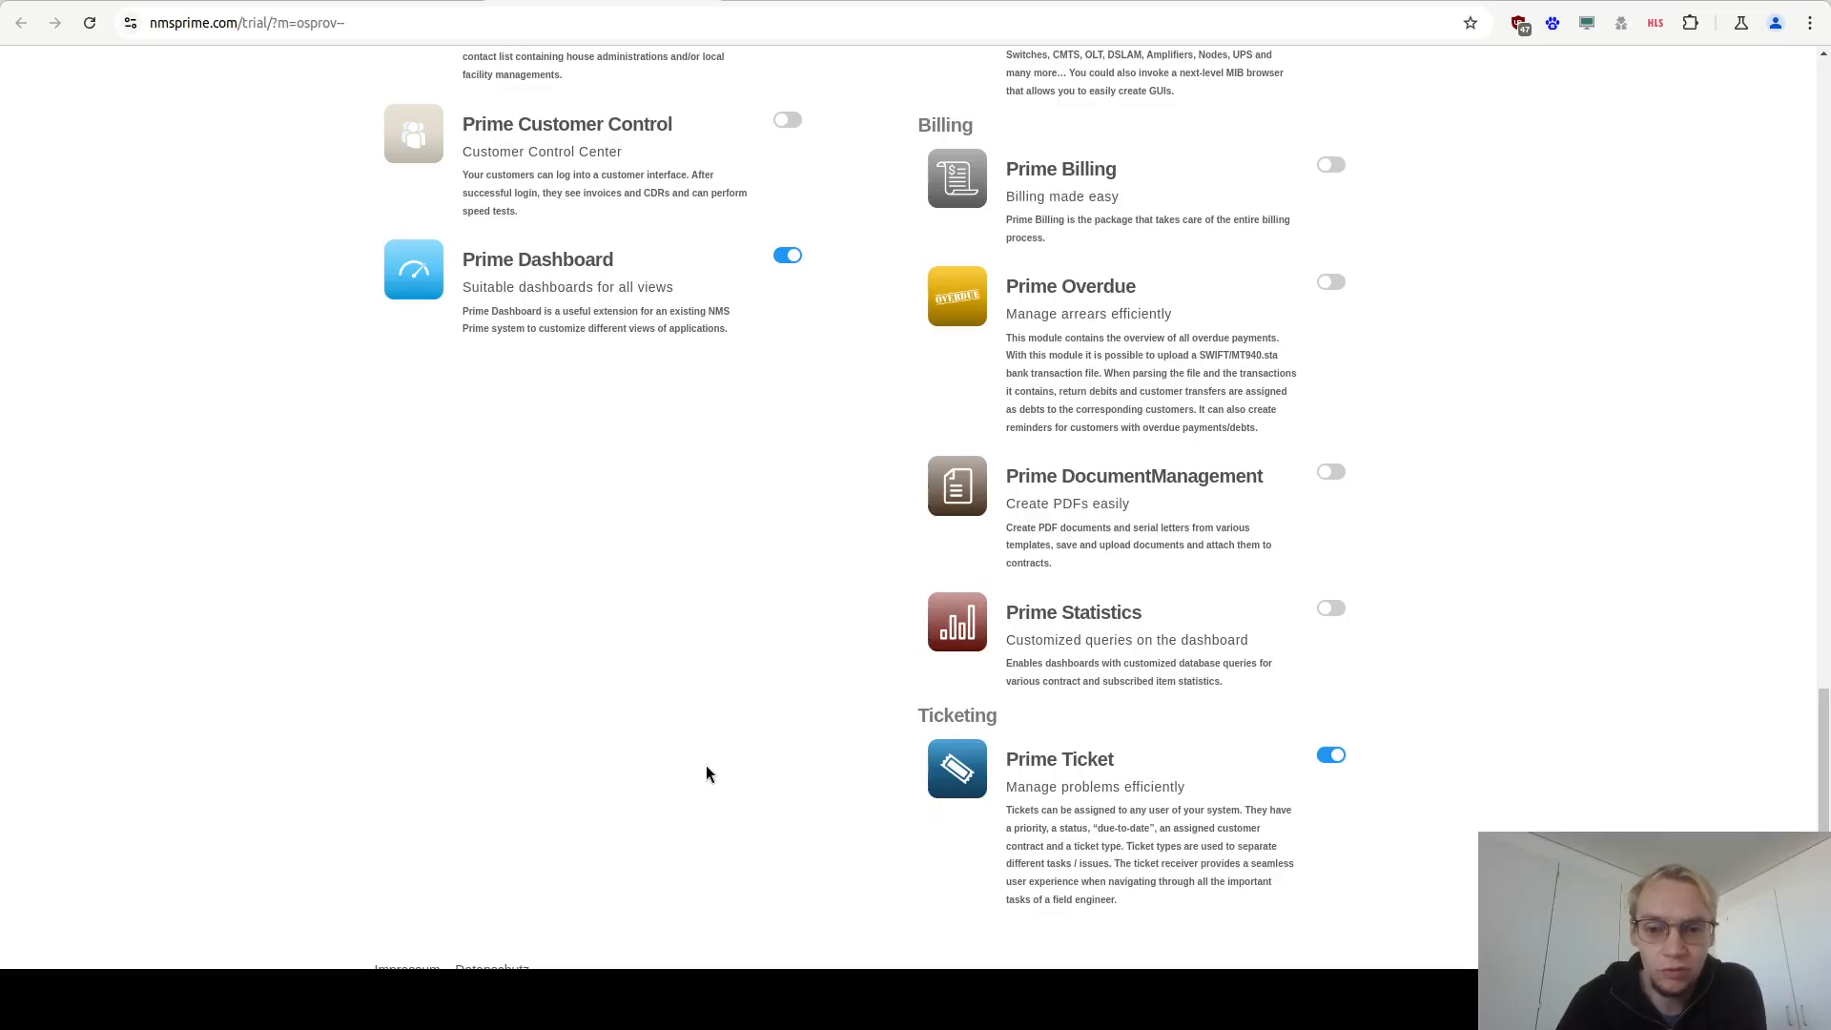
{"action": "scroll", "coordinate": [705, 765], "scroll_direction": "up", "scroll_amount": 15}
{"action": "scroll", "coordinate": [699, 768], "scroll_direction": "up", "scroll_amount": 4}
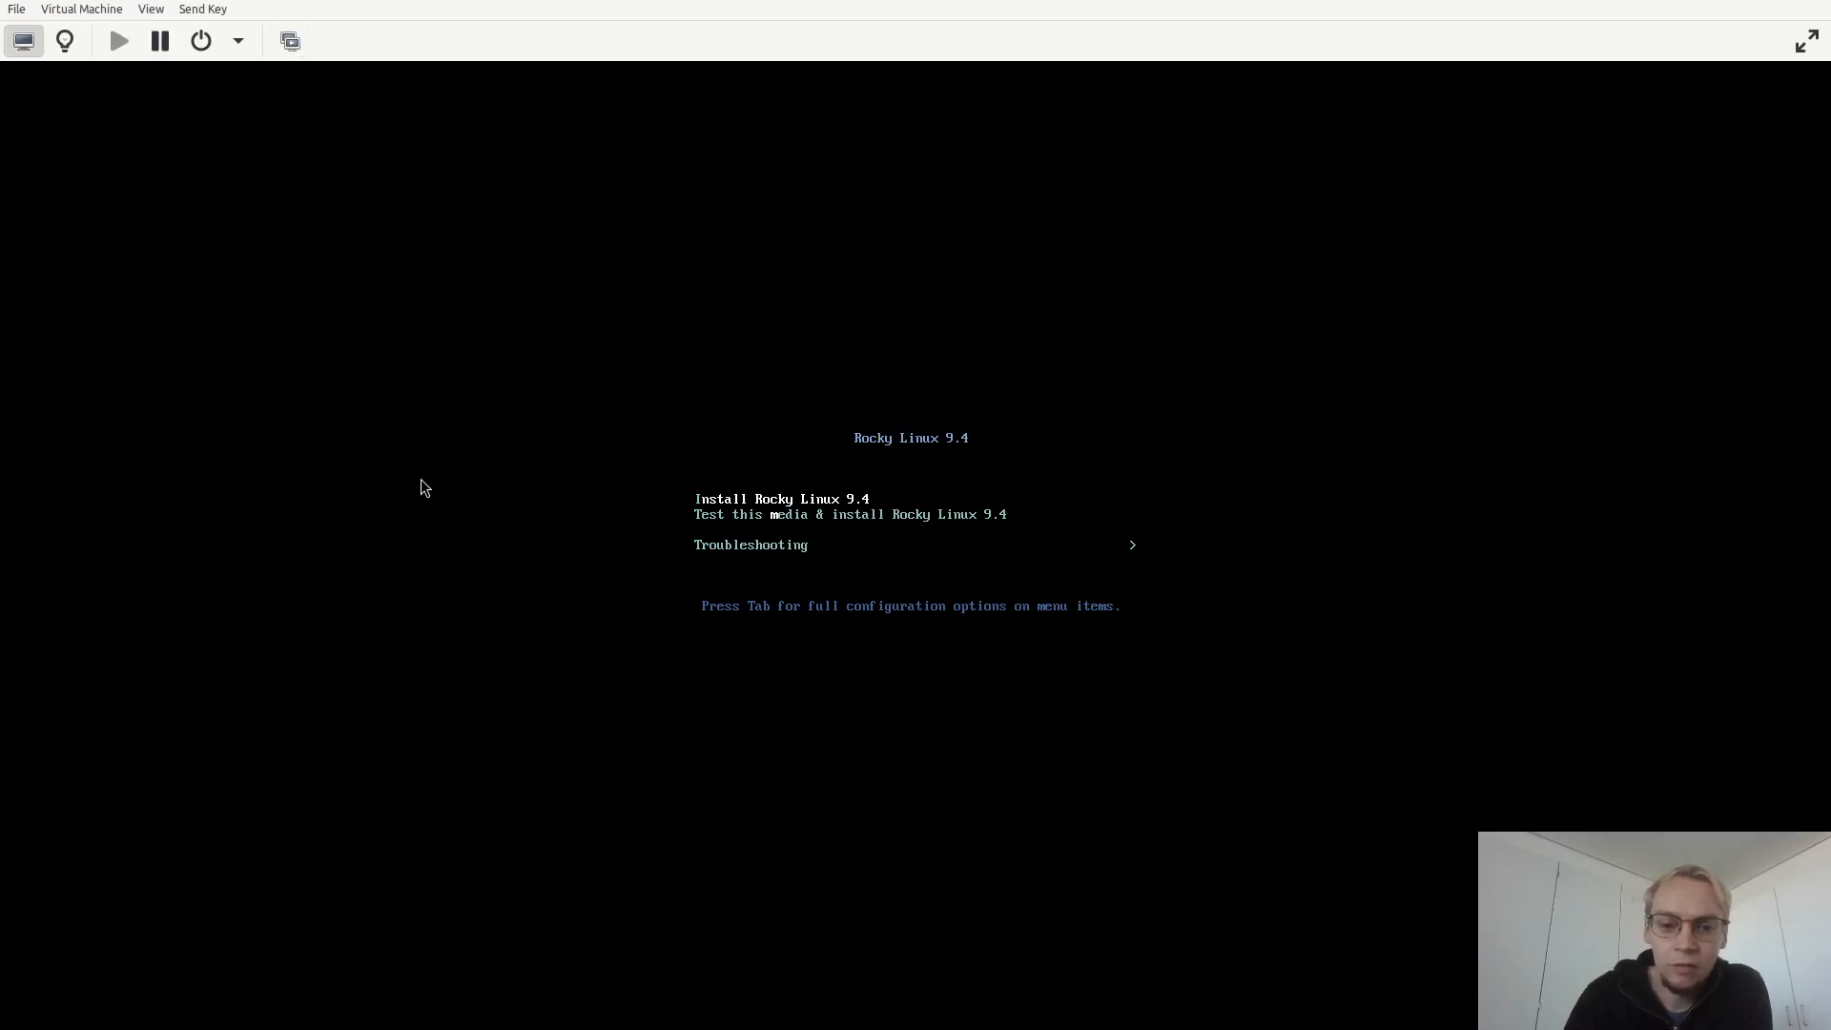
Switch back to the virtual machine and boot the Install Rocky Linux 9.4 entry.
{"action": "key", "text": "Down"}
{"action": "key", "text": "Up"}
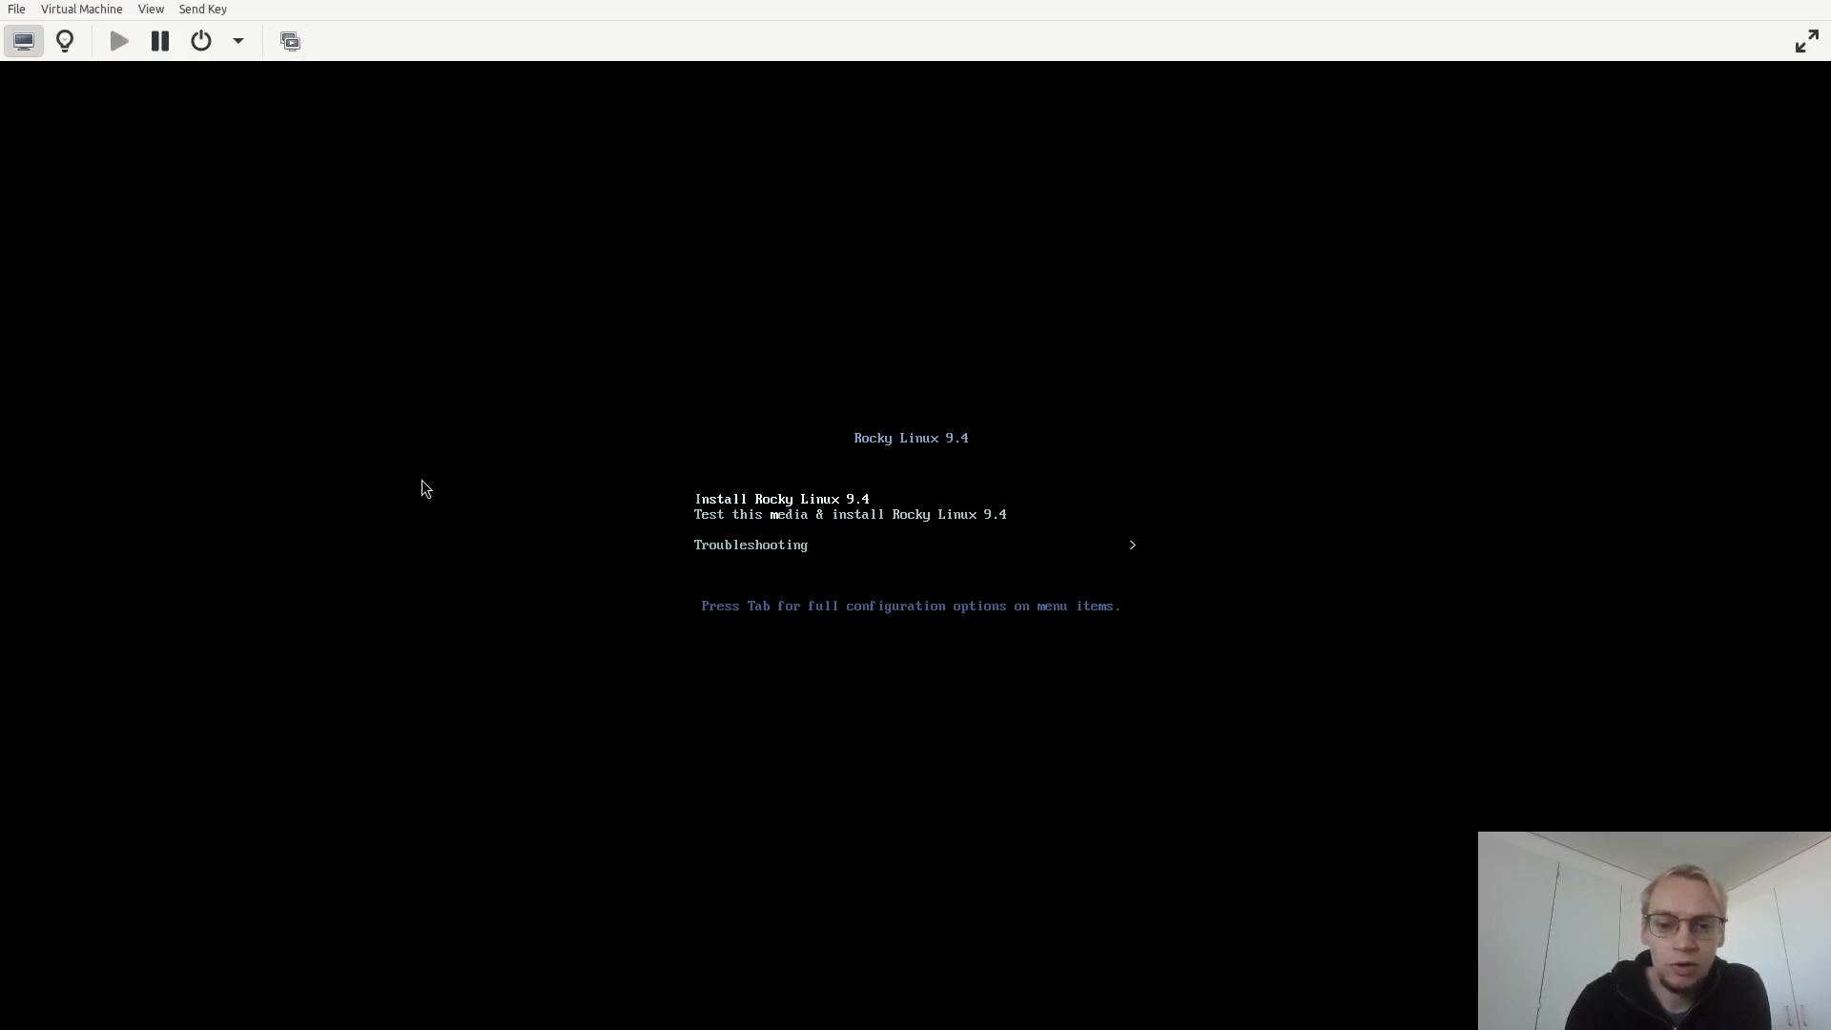
{"action": "key", "text": "Return"}
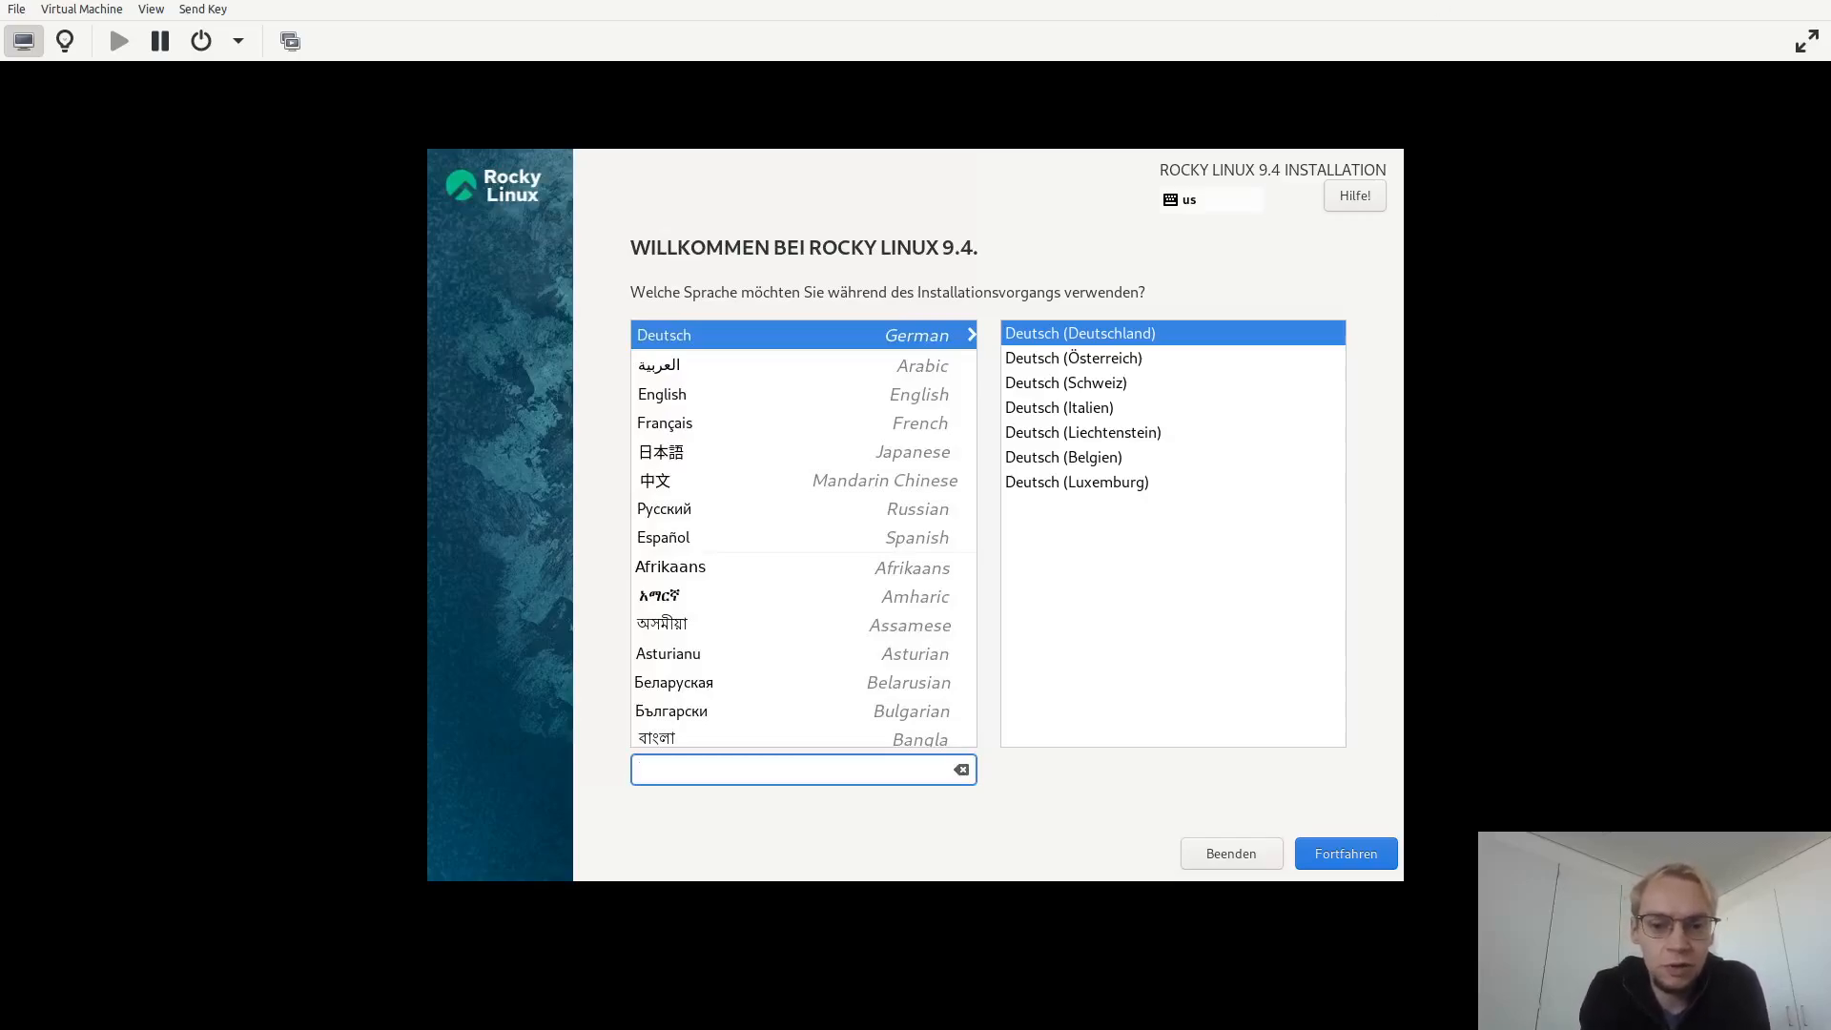
Select English as the installation language and continue to the installation summary.
{"action": "left_click", "coordinate": [927, 404]}
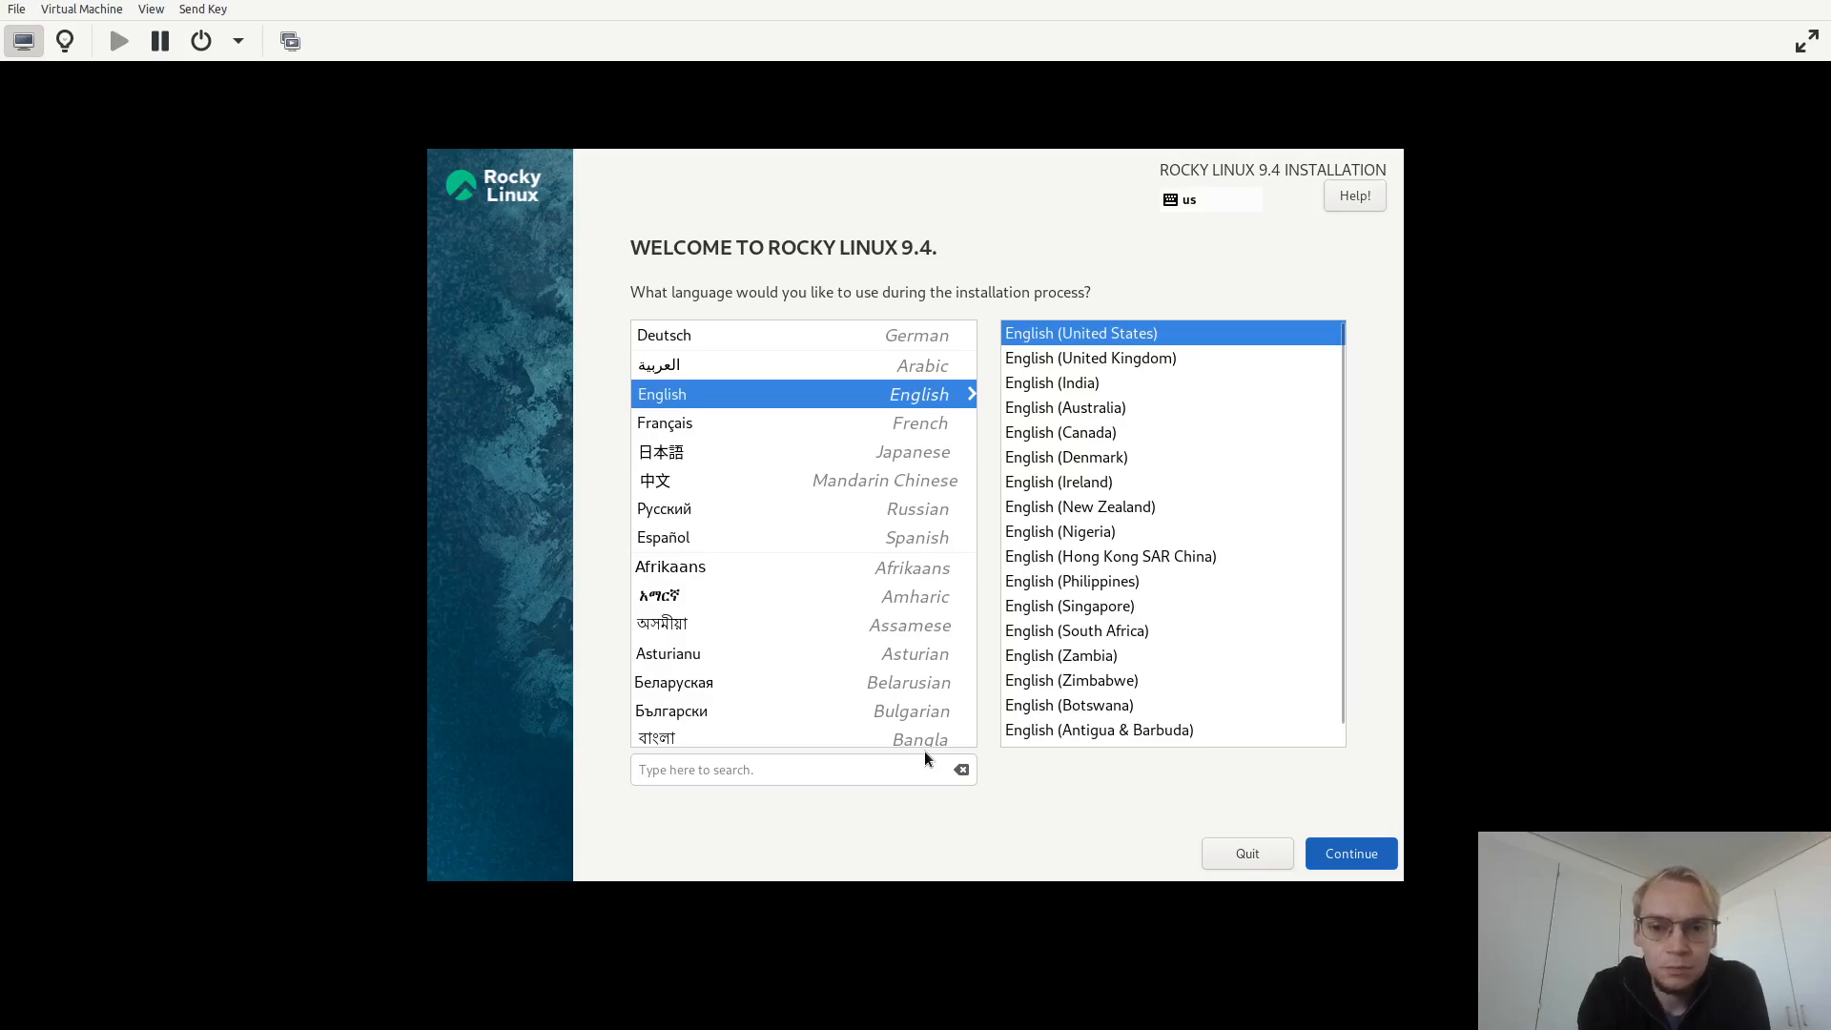
{"action": "key", "text": "Return"}
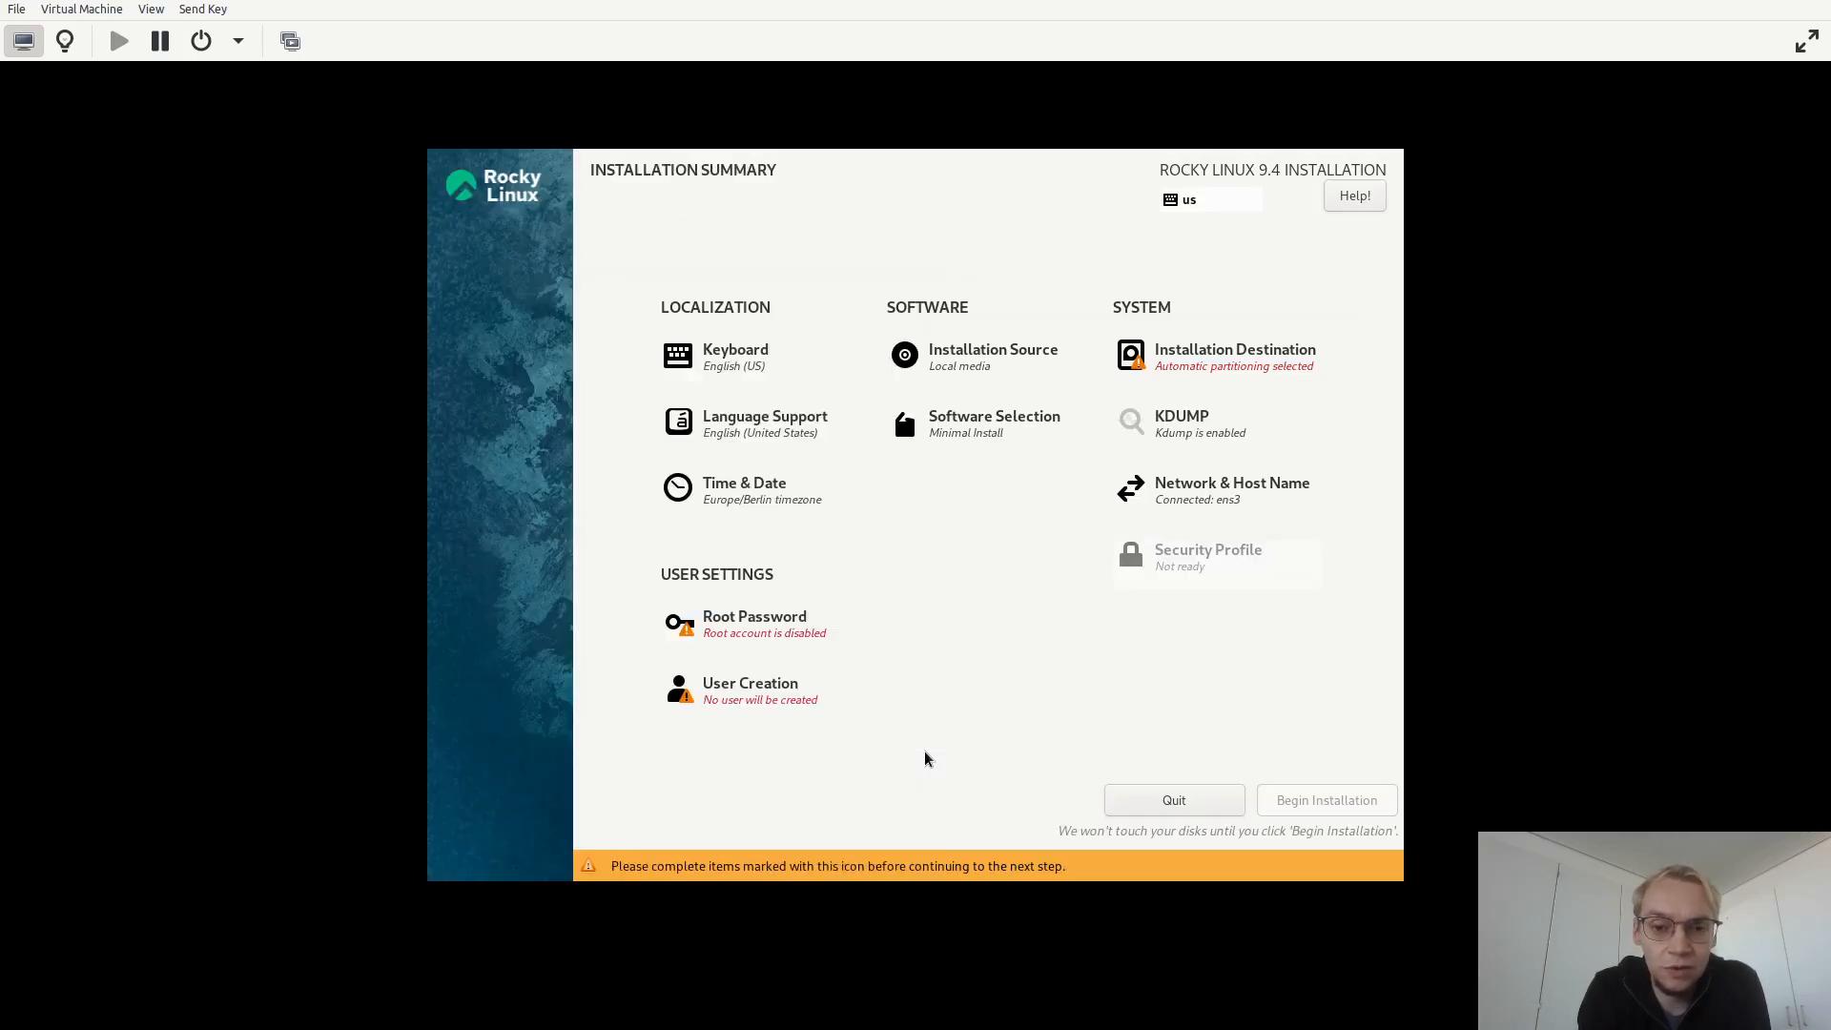
Add the German keyboard layout, remove English (US), and return to the installation summary.
{"action": "left_click", "coordinate": [765, 359]}
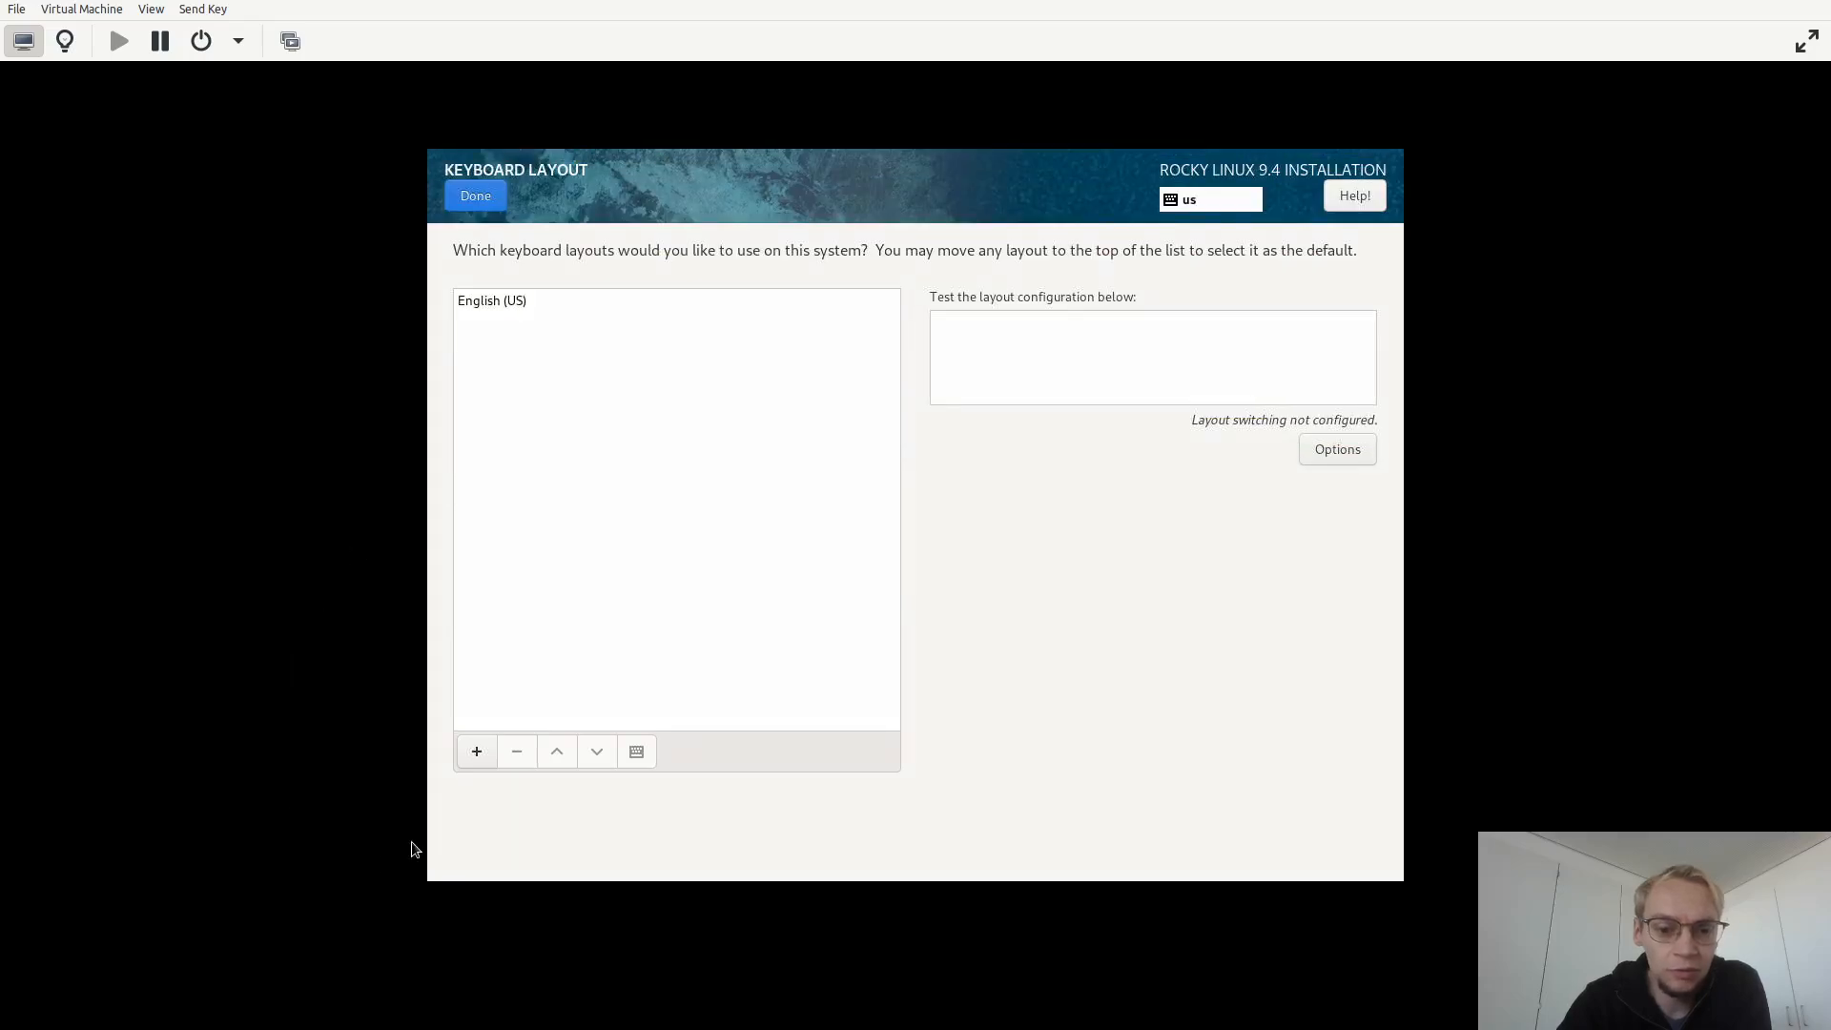
{"action": "left_click", "coordinate": [473, 759]}
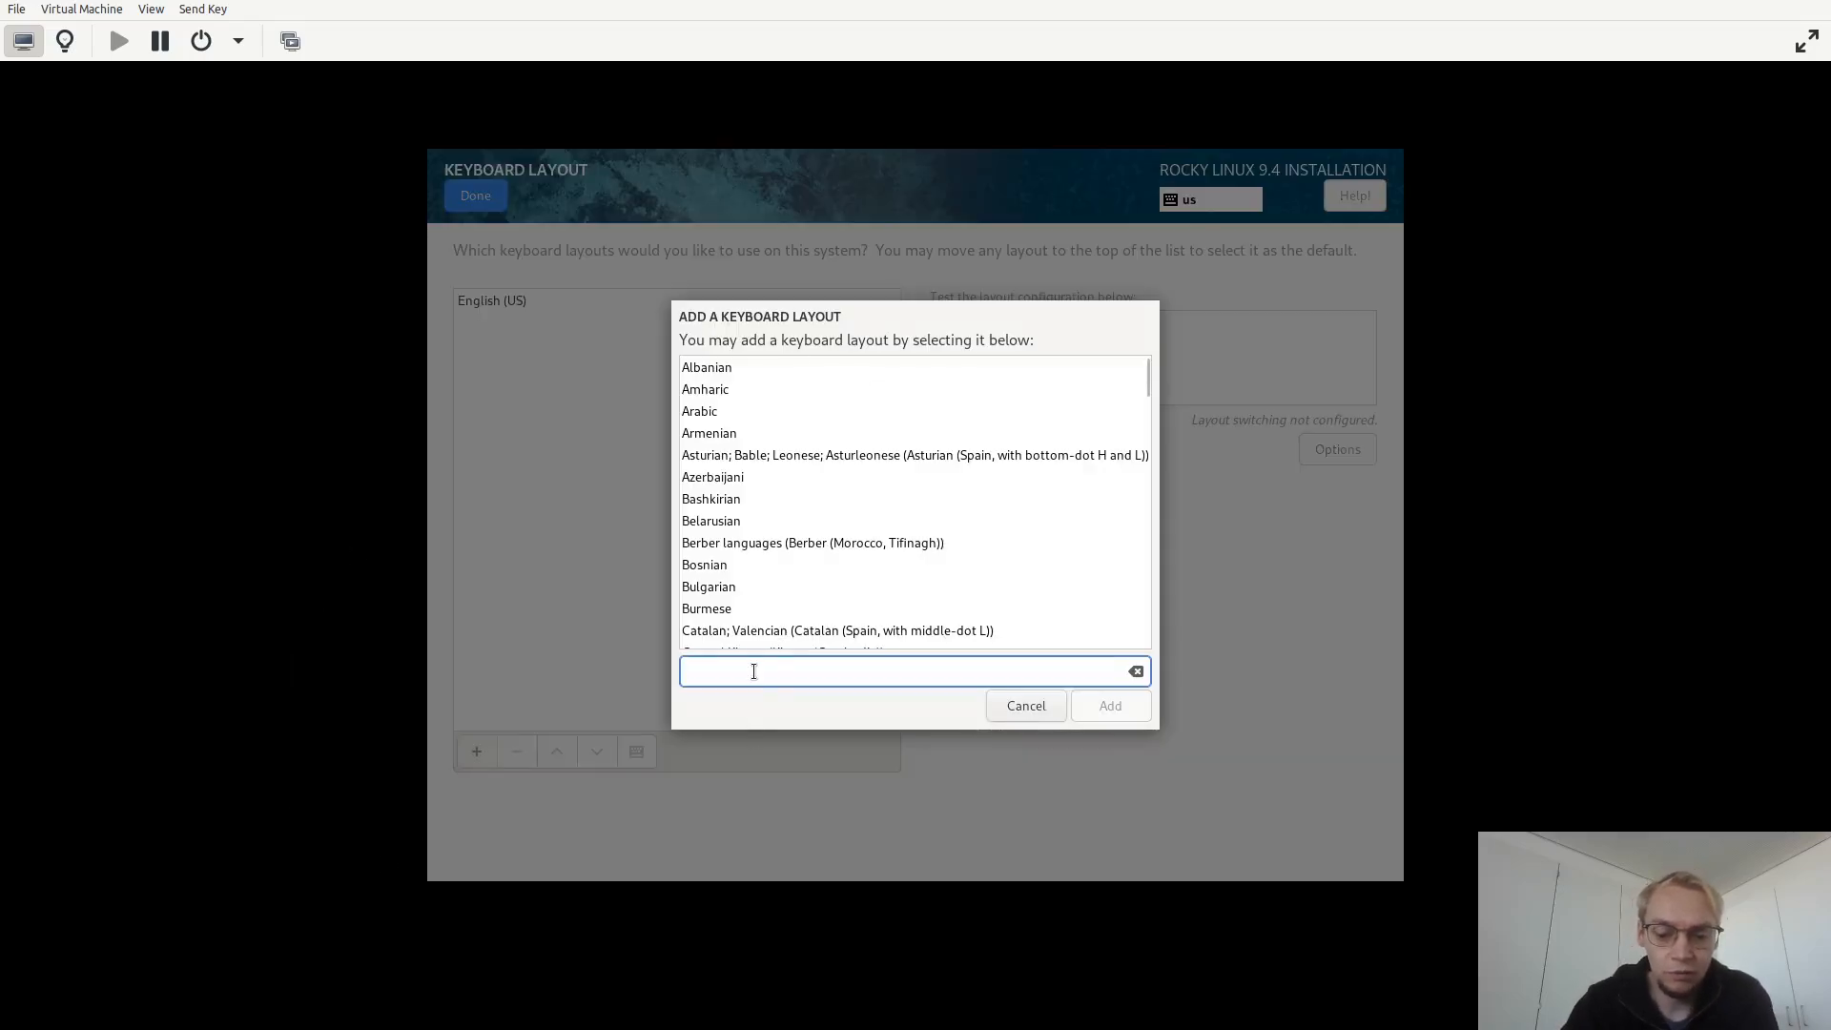
{"action": "type", "text": "german"}
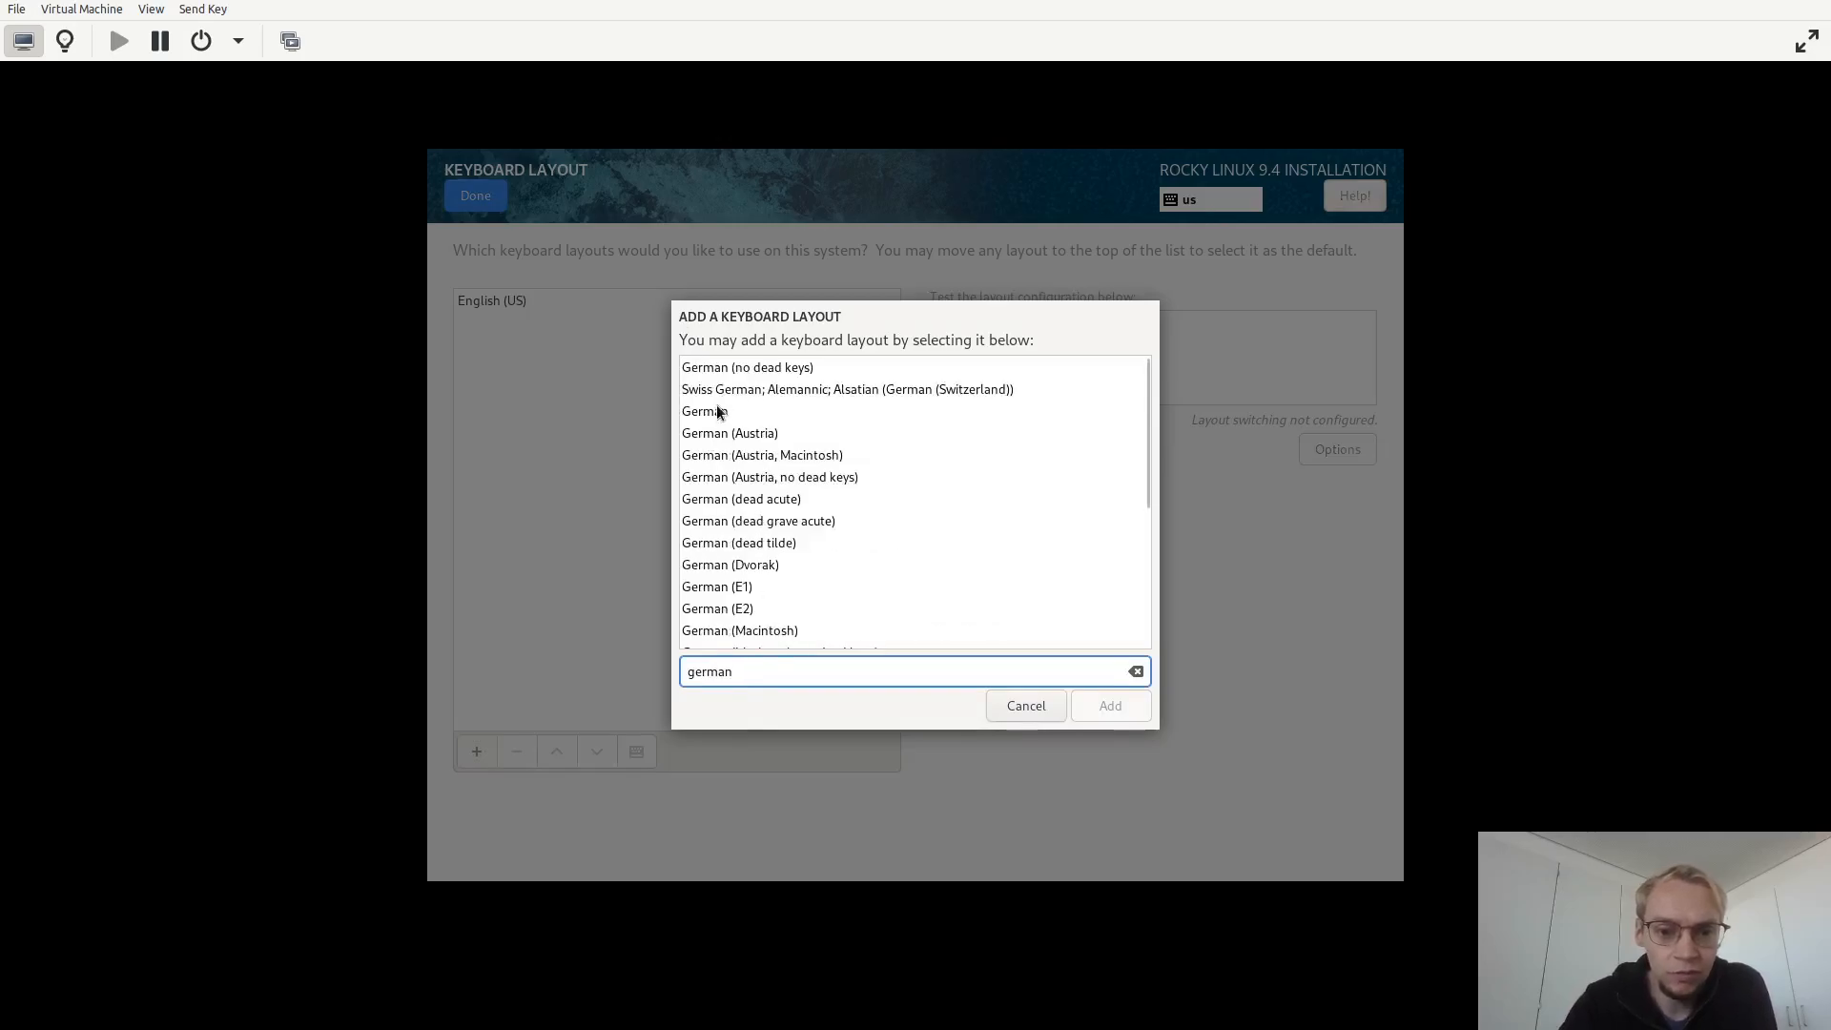
{"action": "left_click", "coordinate": [717, 412]}
{"action": "left_click", "coordinate": [1111, 705]}
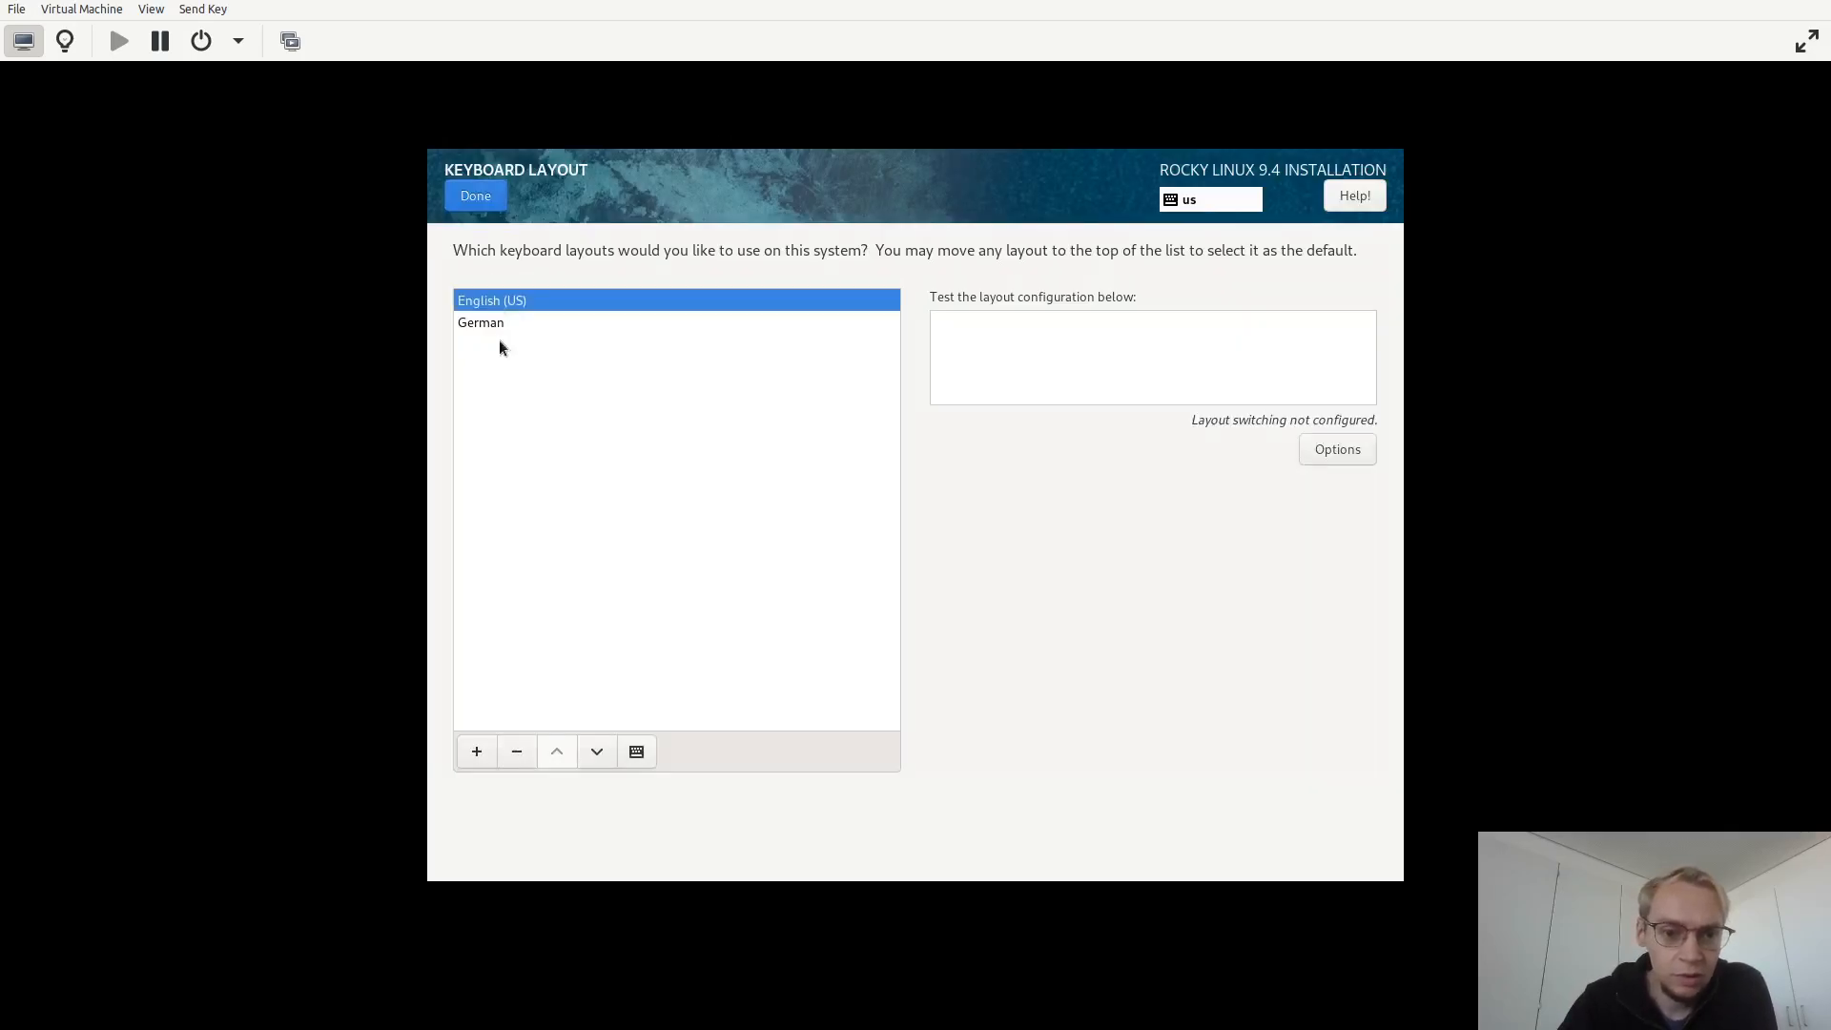
{"action": "left_click", "coordinate": [518, 752]}
{"action": "left_click", "coordinate": [494, 198]}
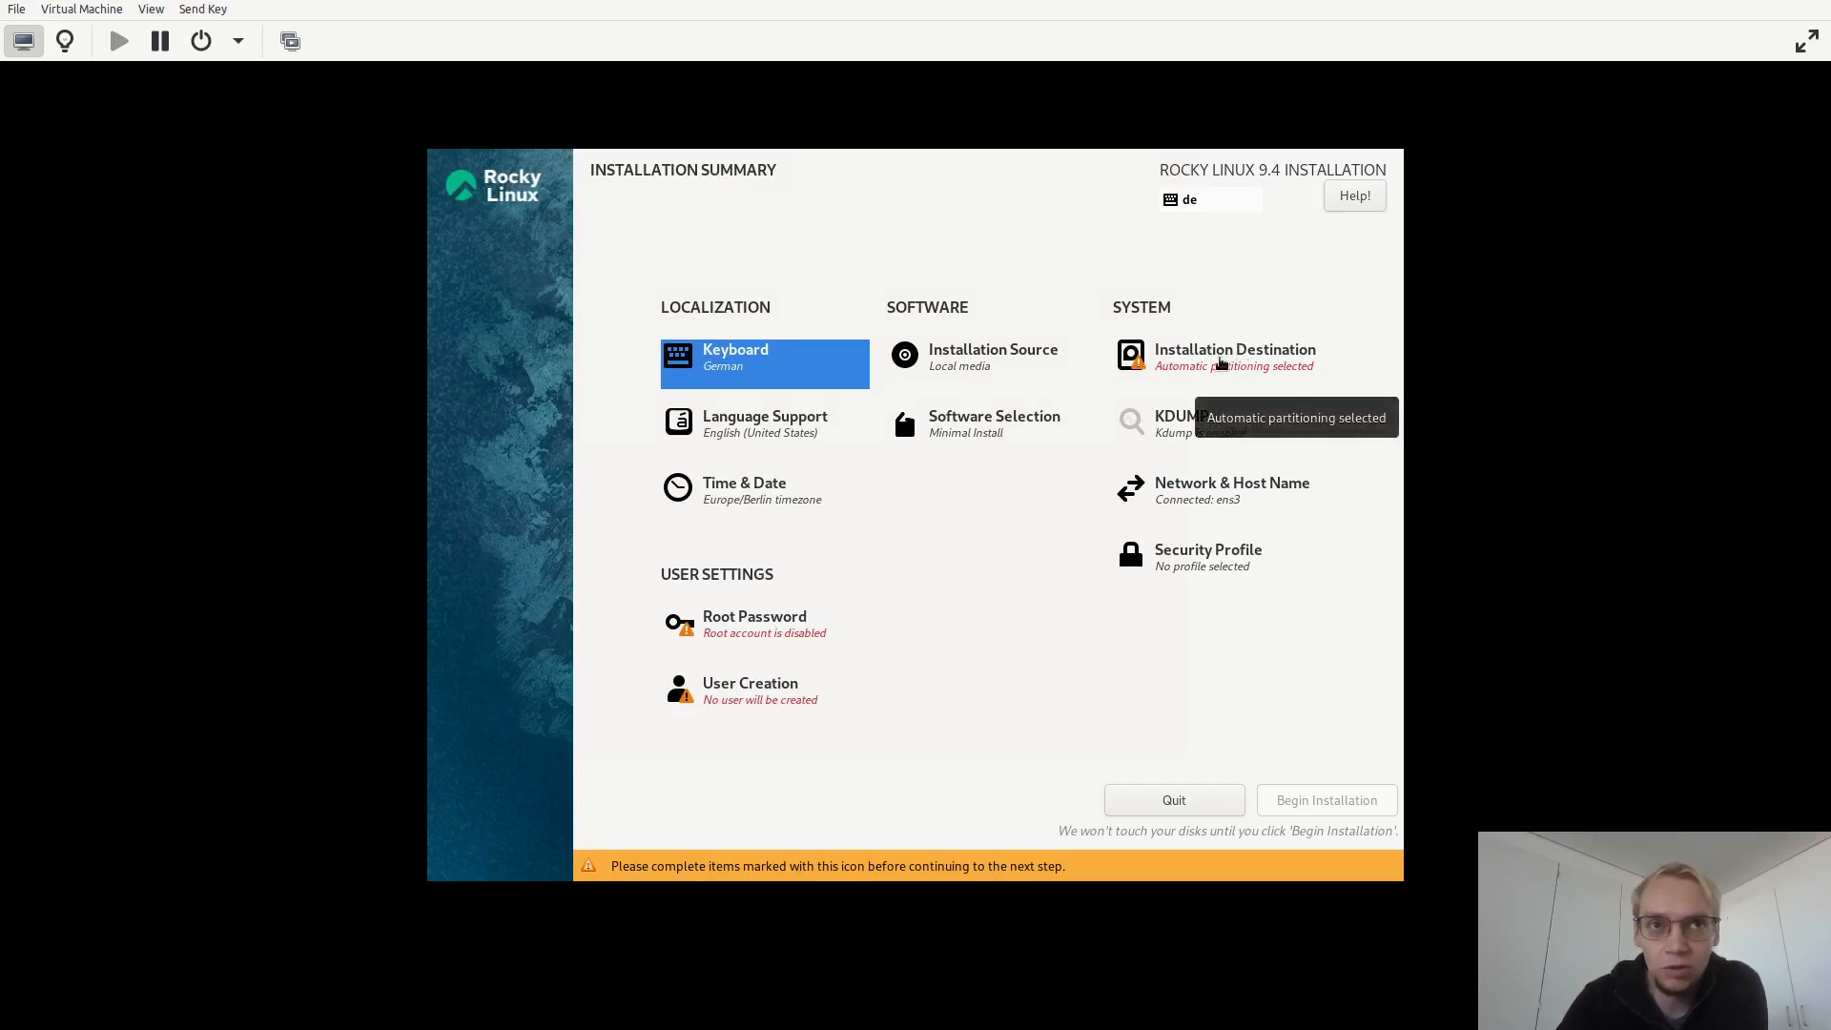
Open Installation Destination, switch storage configuration to Custom, and proceed to manual partitioning.
{"action": "left_click", "coordinate": [1221, 363]}
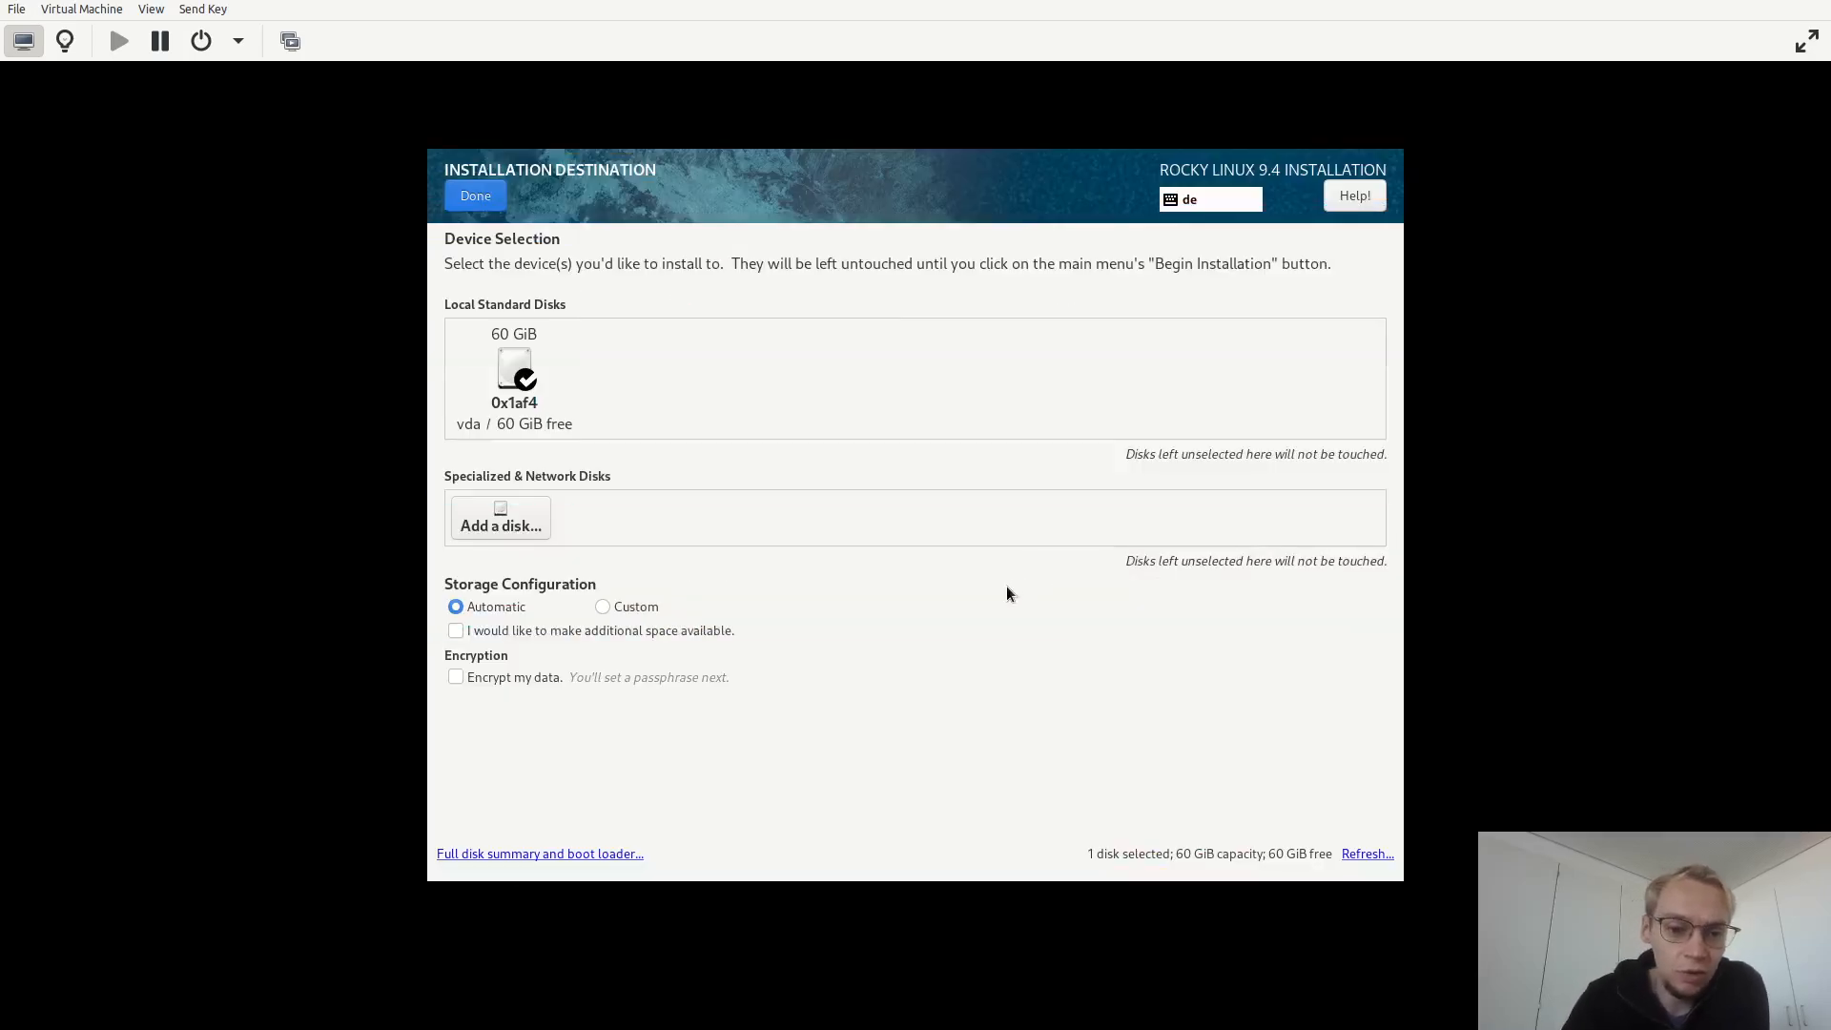
{"action": "left_click", "coordinate": [614, 609]}
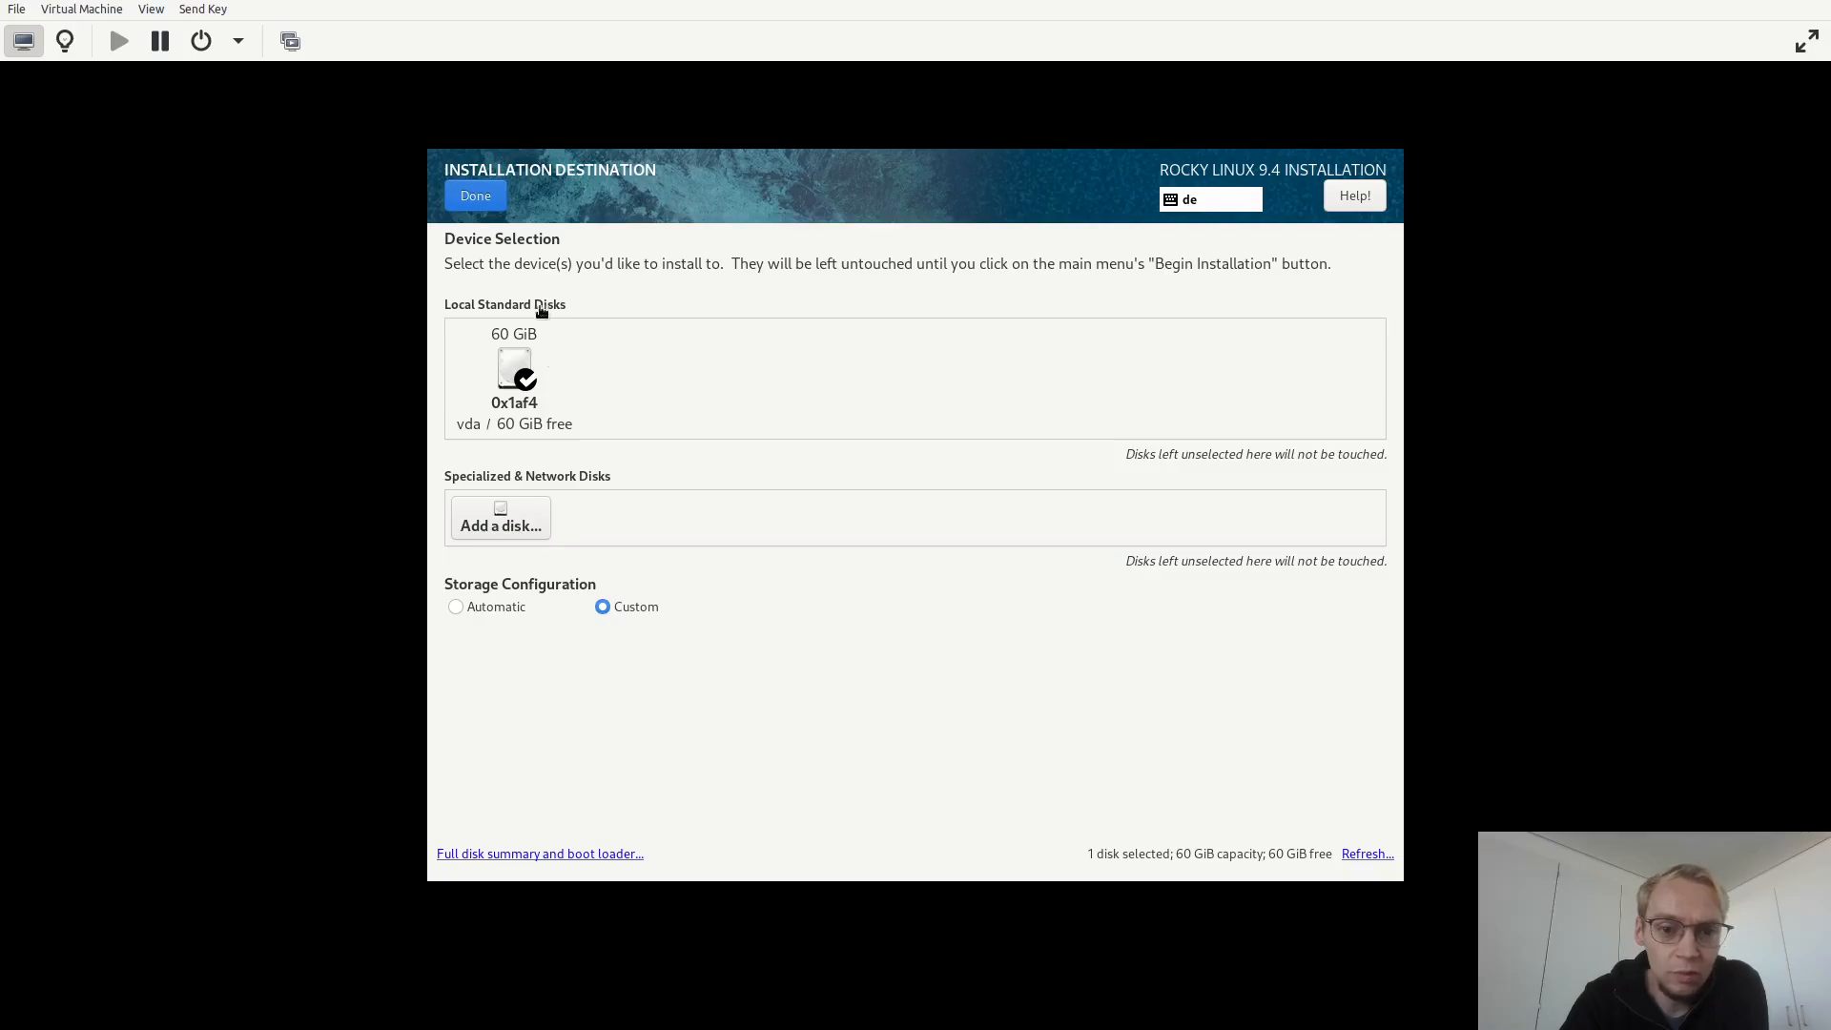
{"action": "left_click", "coordinate": [486, 201]}
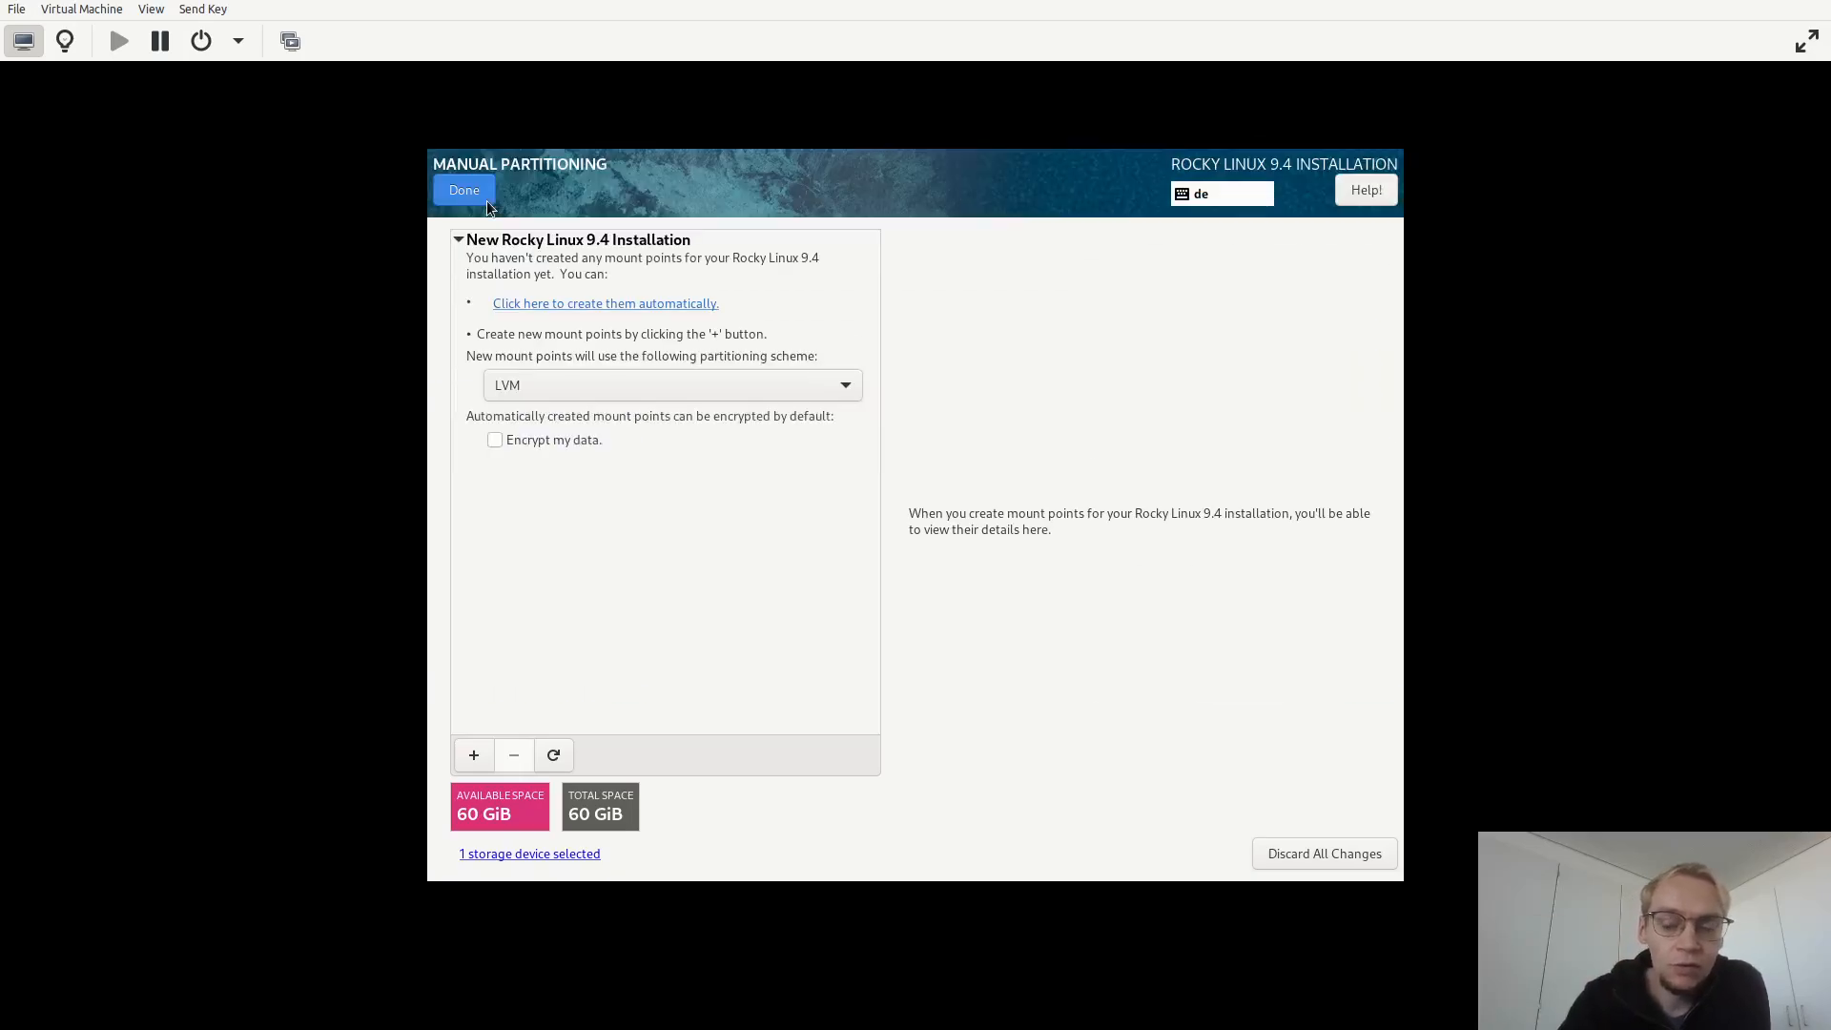
Set the partitioning scheme to Standard Partition and create the mount points automatically.
{"action": "left_click", "coordinate": [689, 386]}
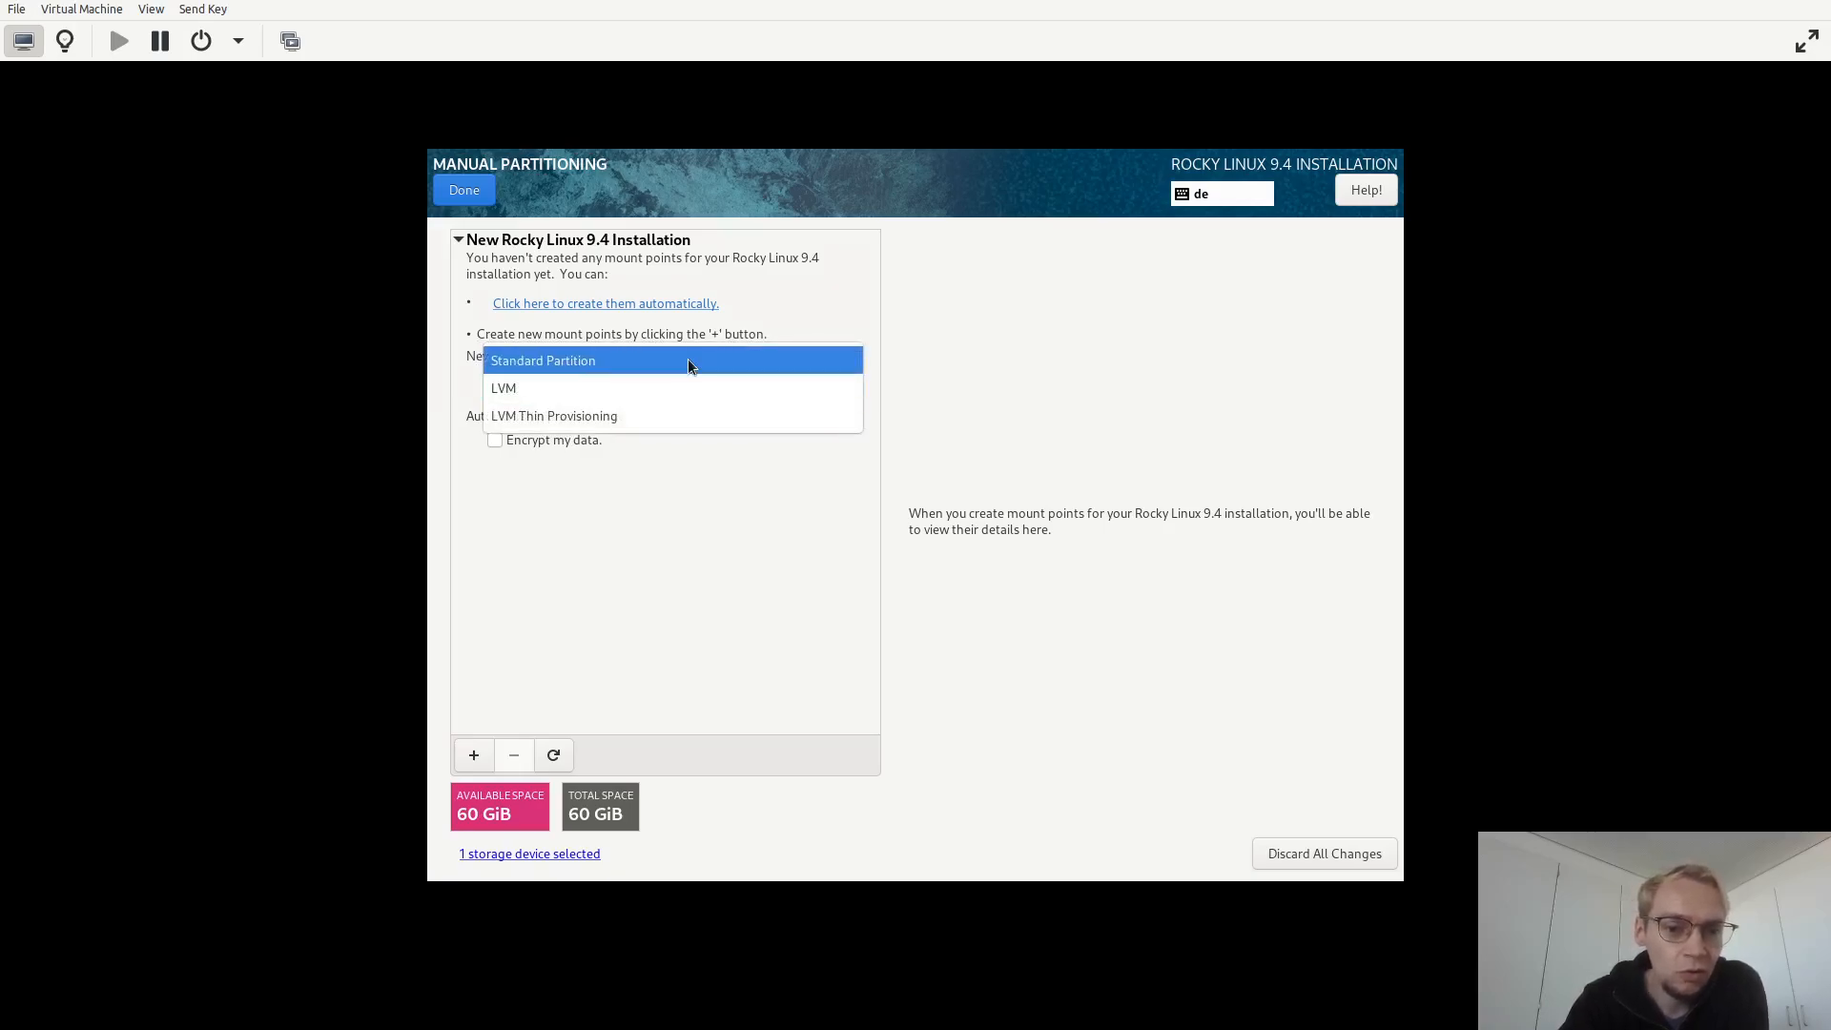
{"action": "left_click", "coordinate": [688, 358]}
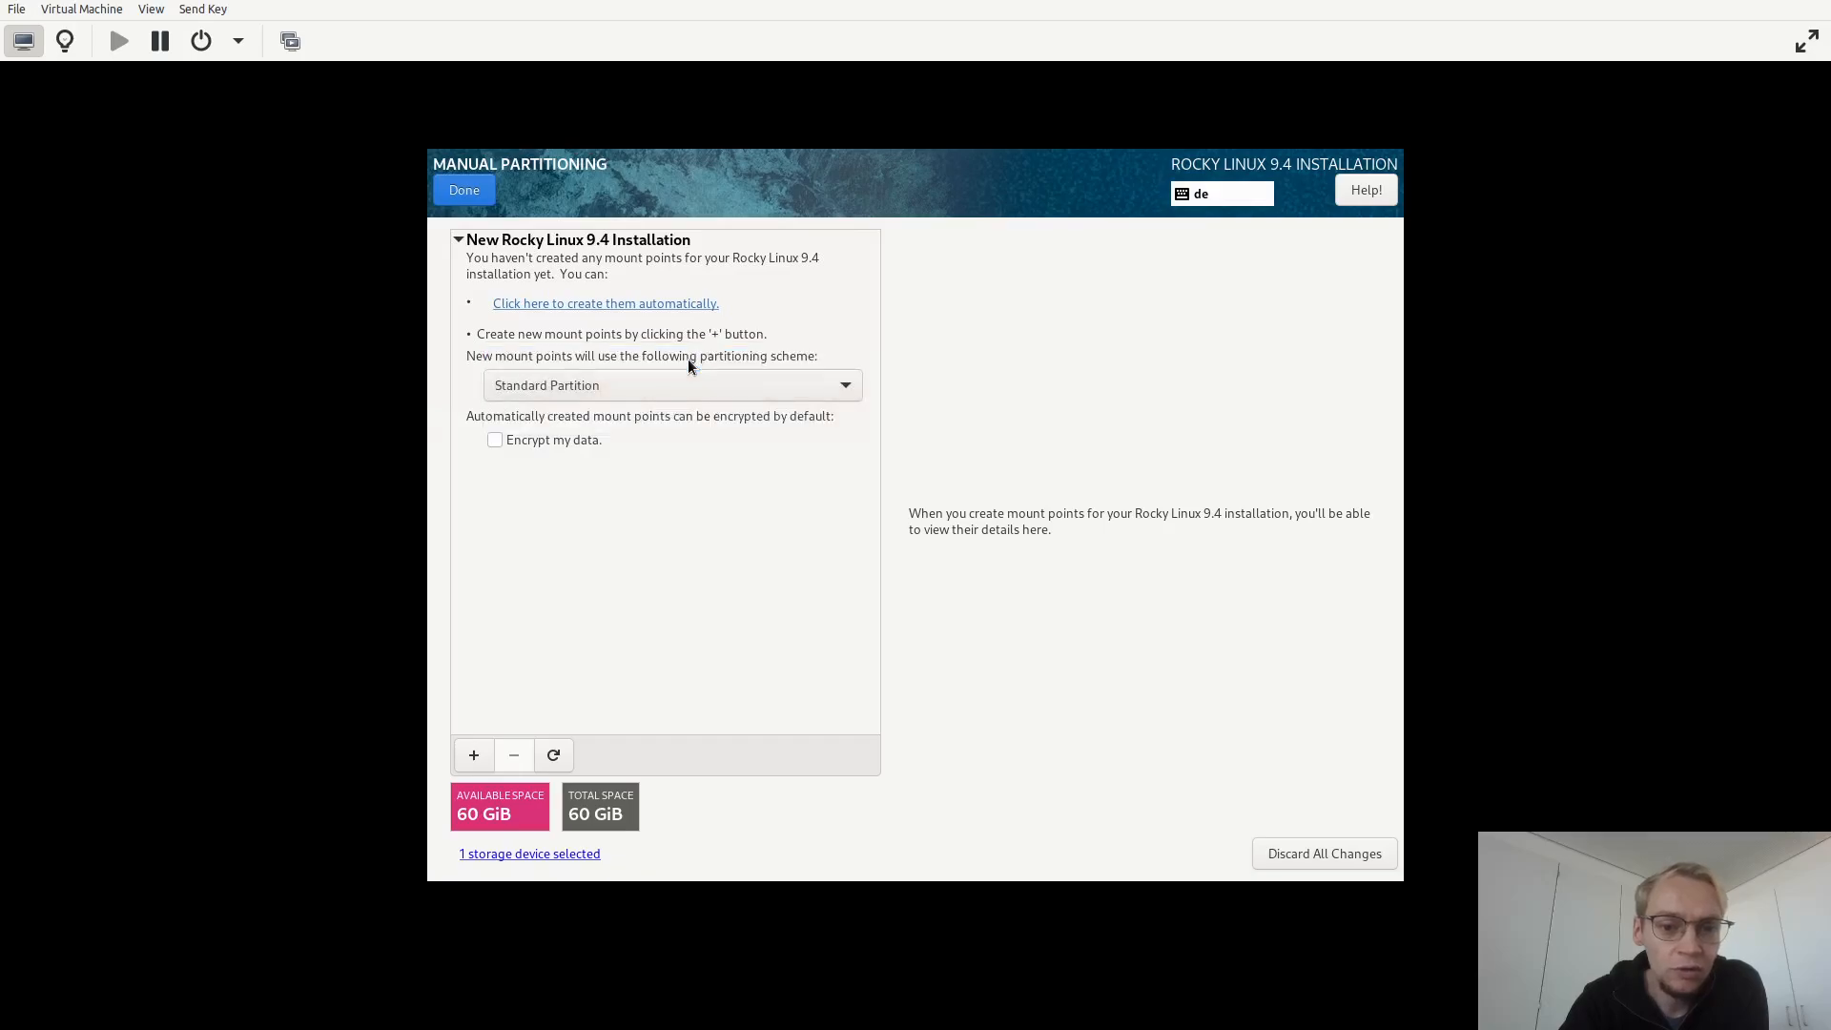
{"action": "left_click", "coordinate": [561, 308]}
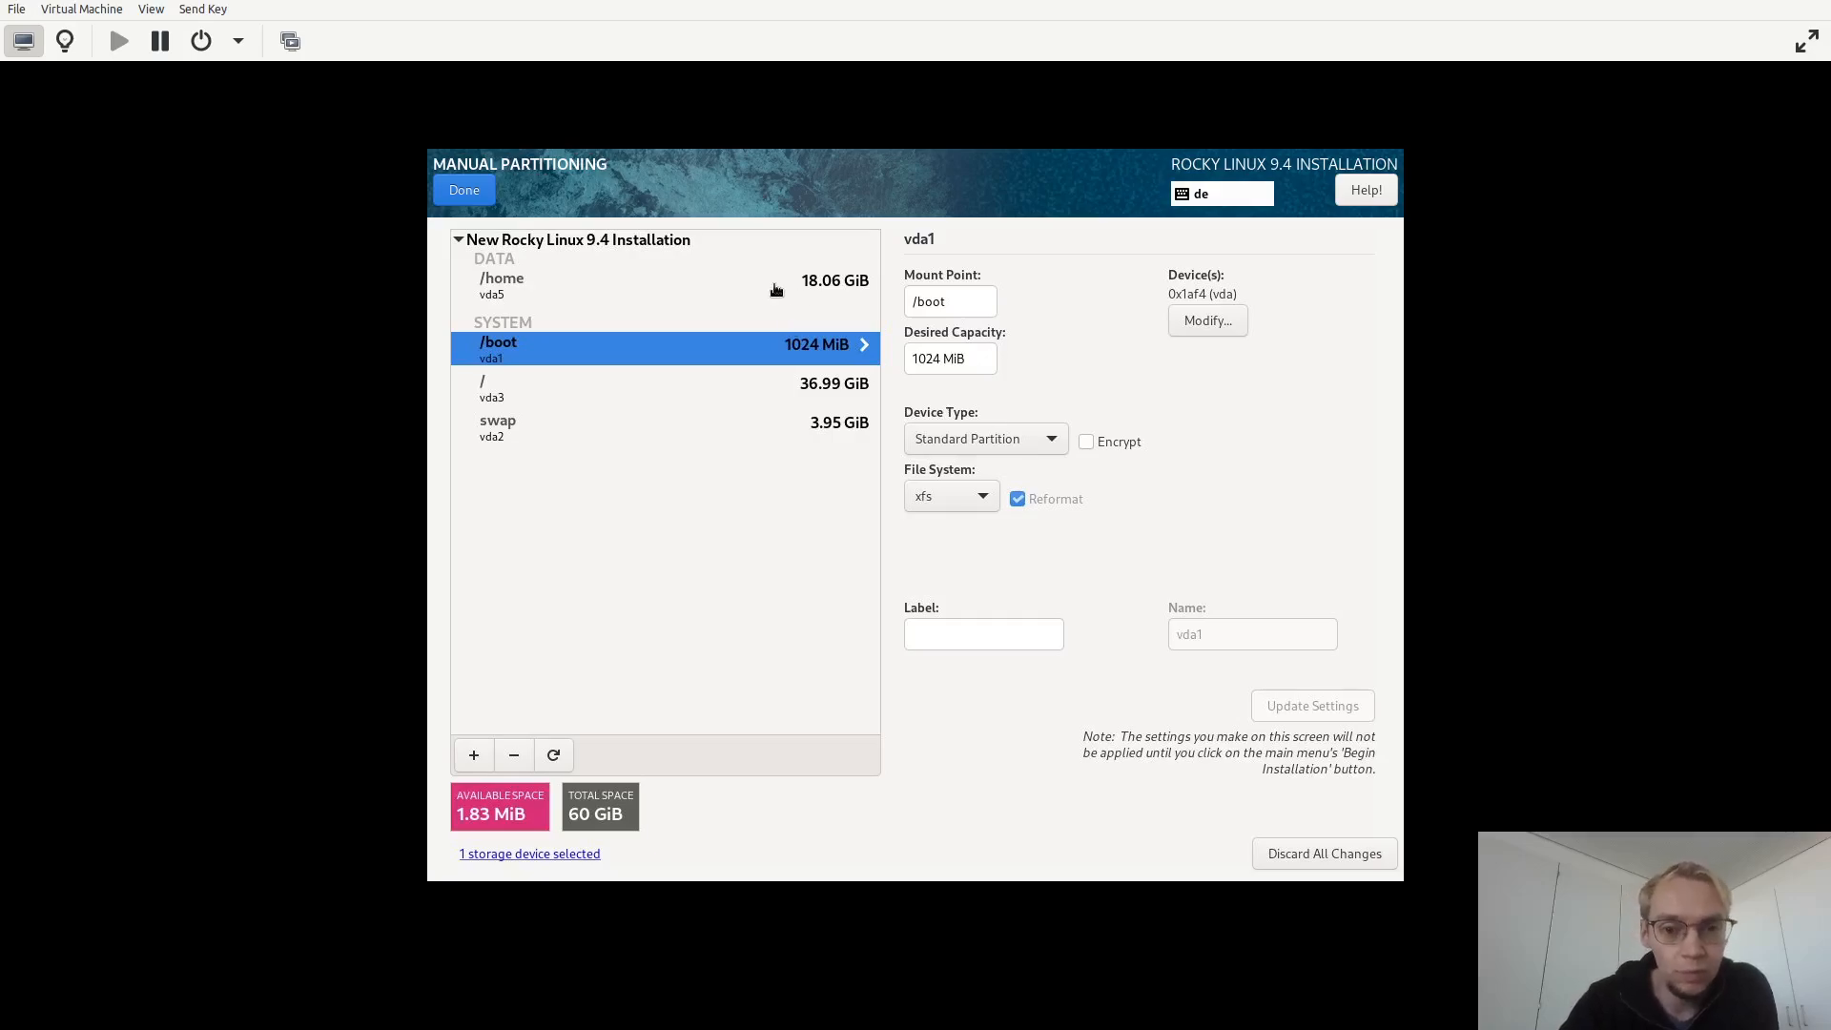
Delete the automatically created /home and / partitions.
{"action": "left_click", "coordinate": [540, 282]}
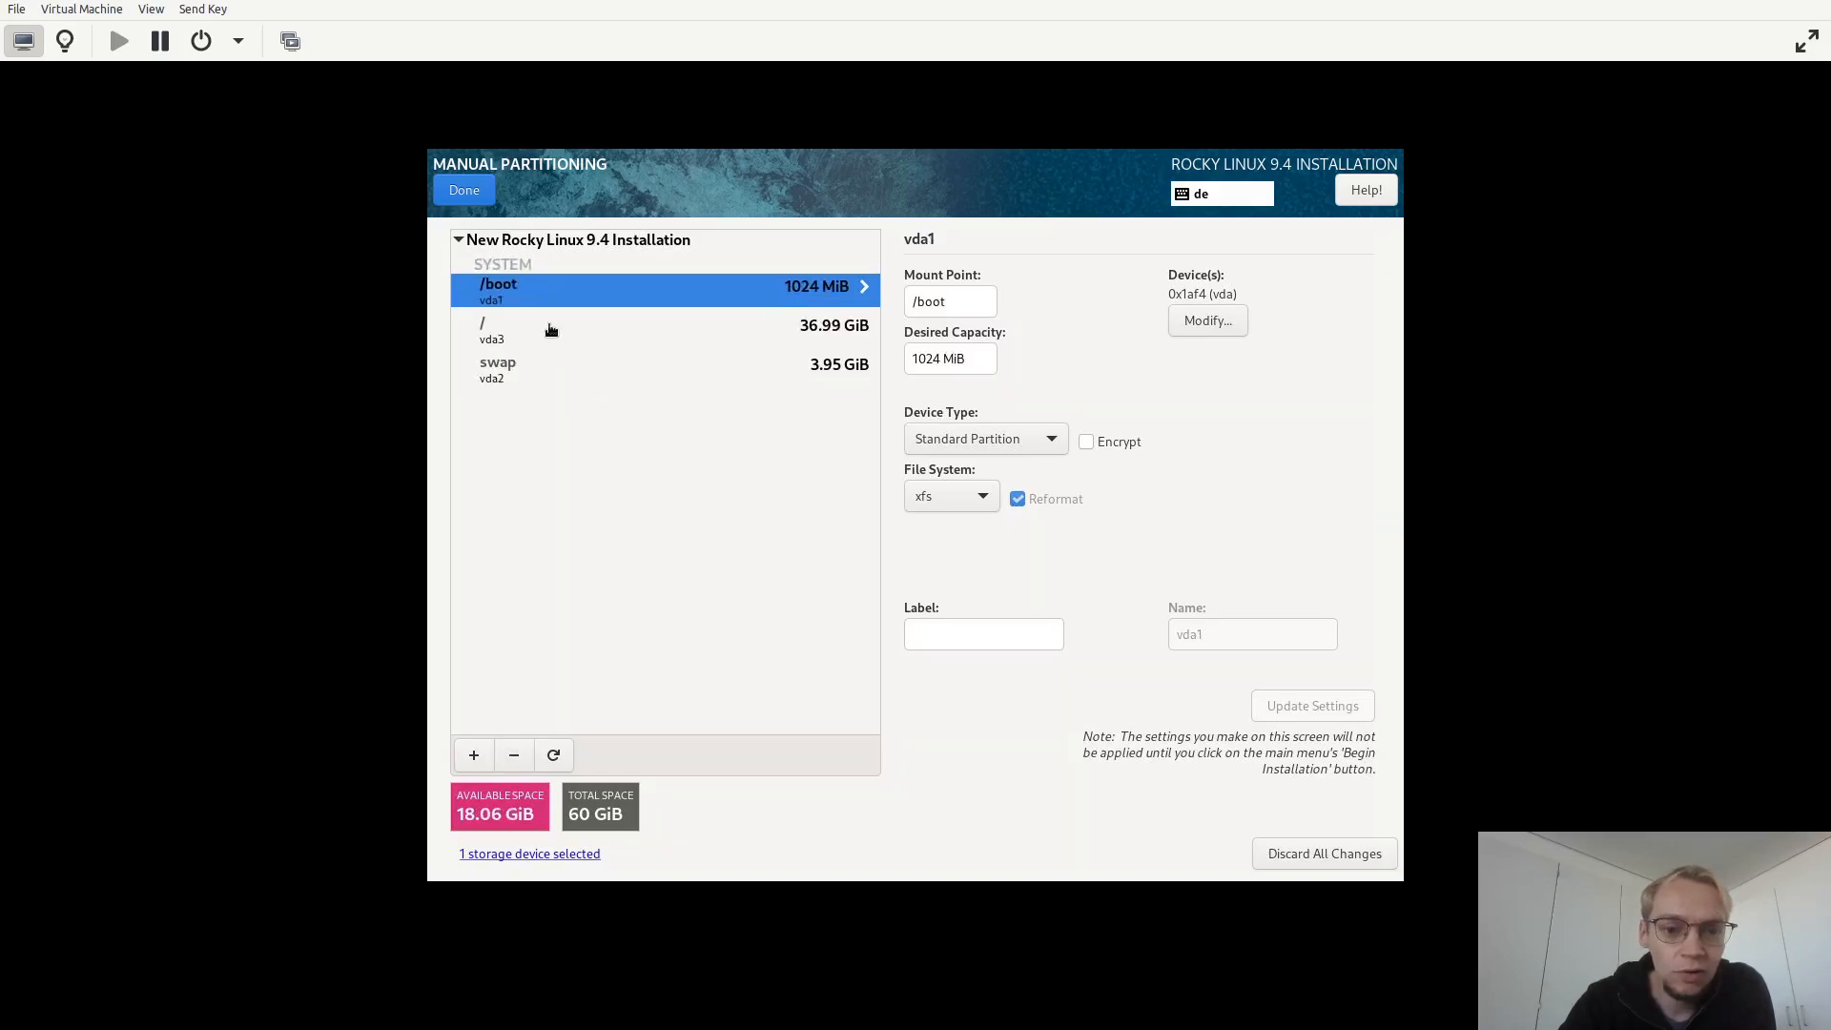
{"action": "left_click", "coordinate": [551, 329]}
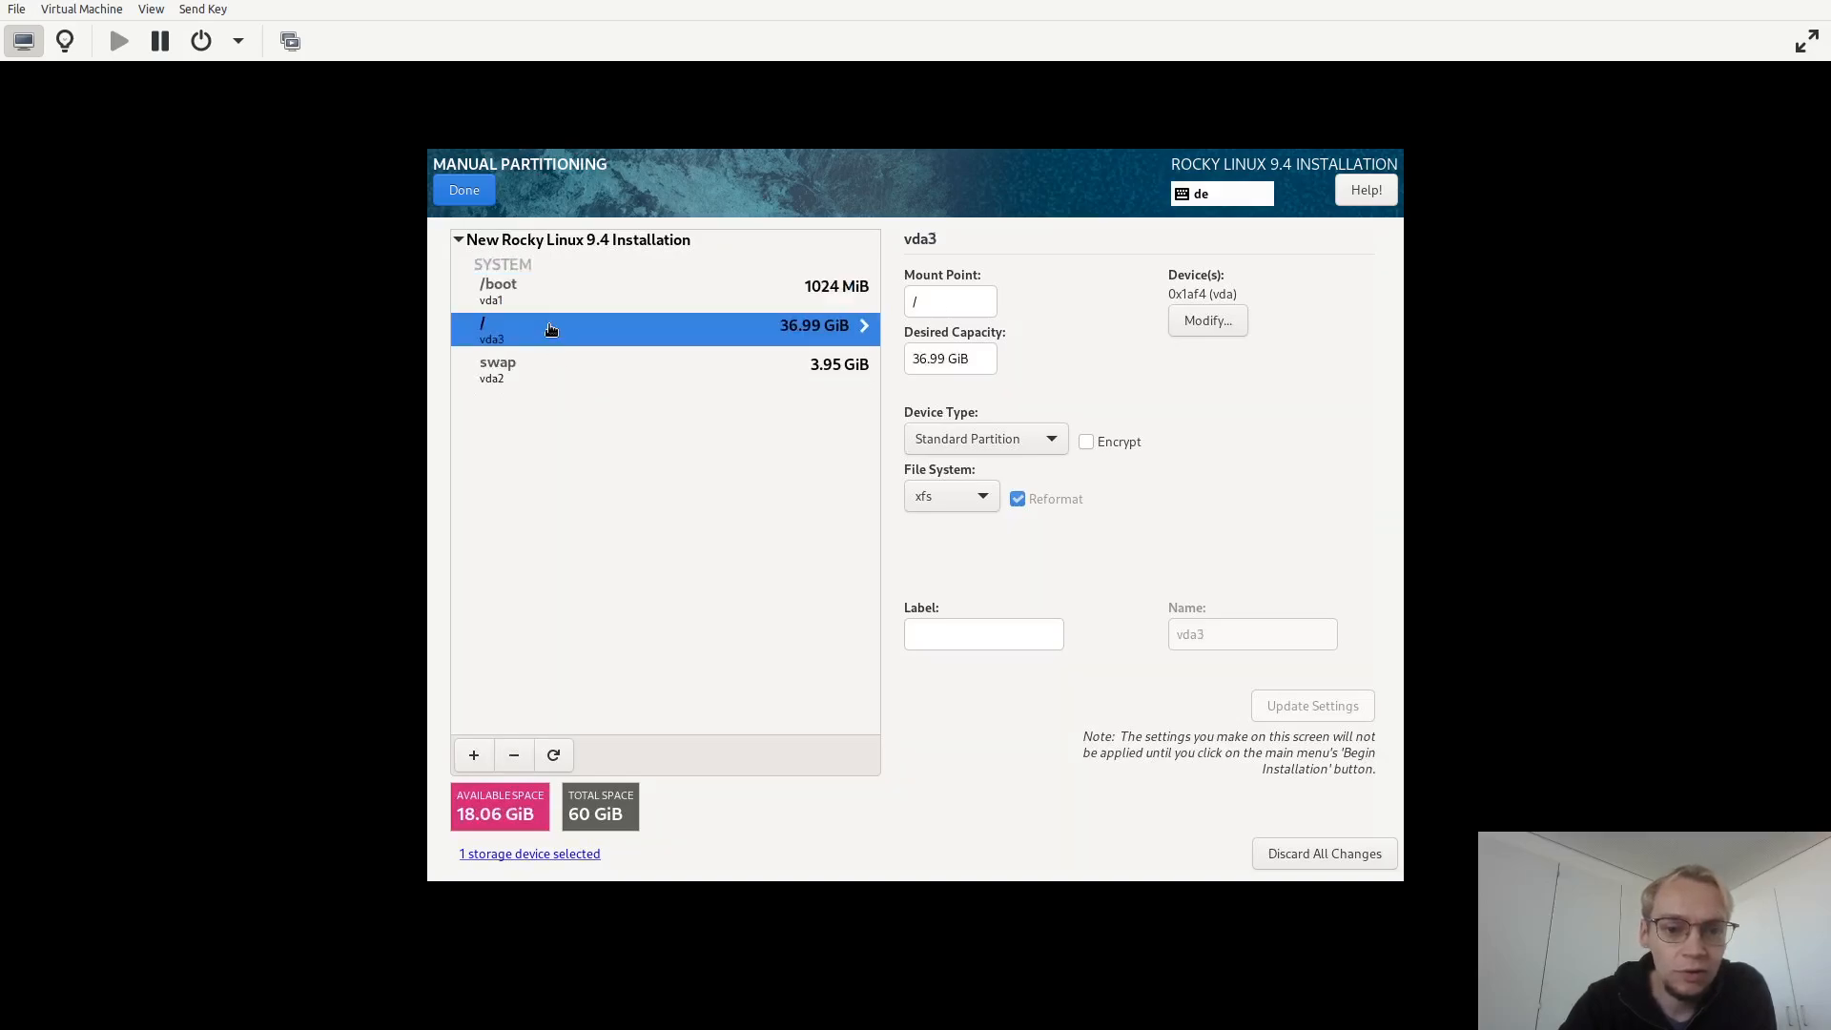
{"action": "left_click", "coordinate": [517, 754]}
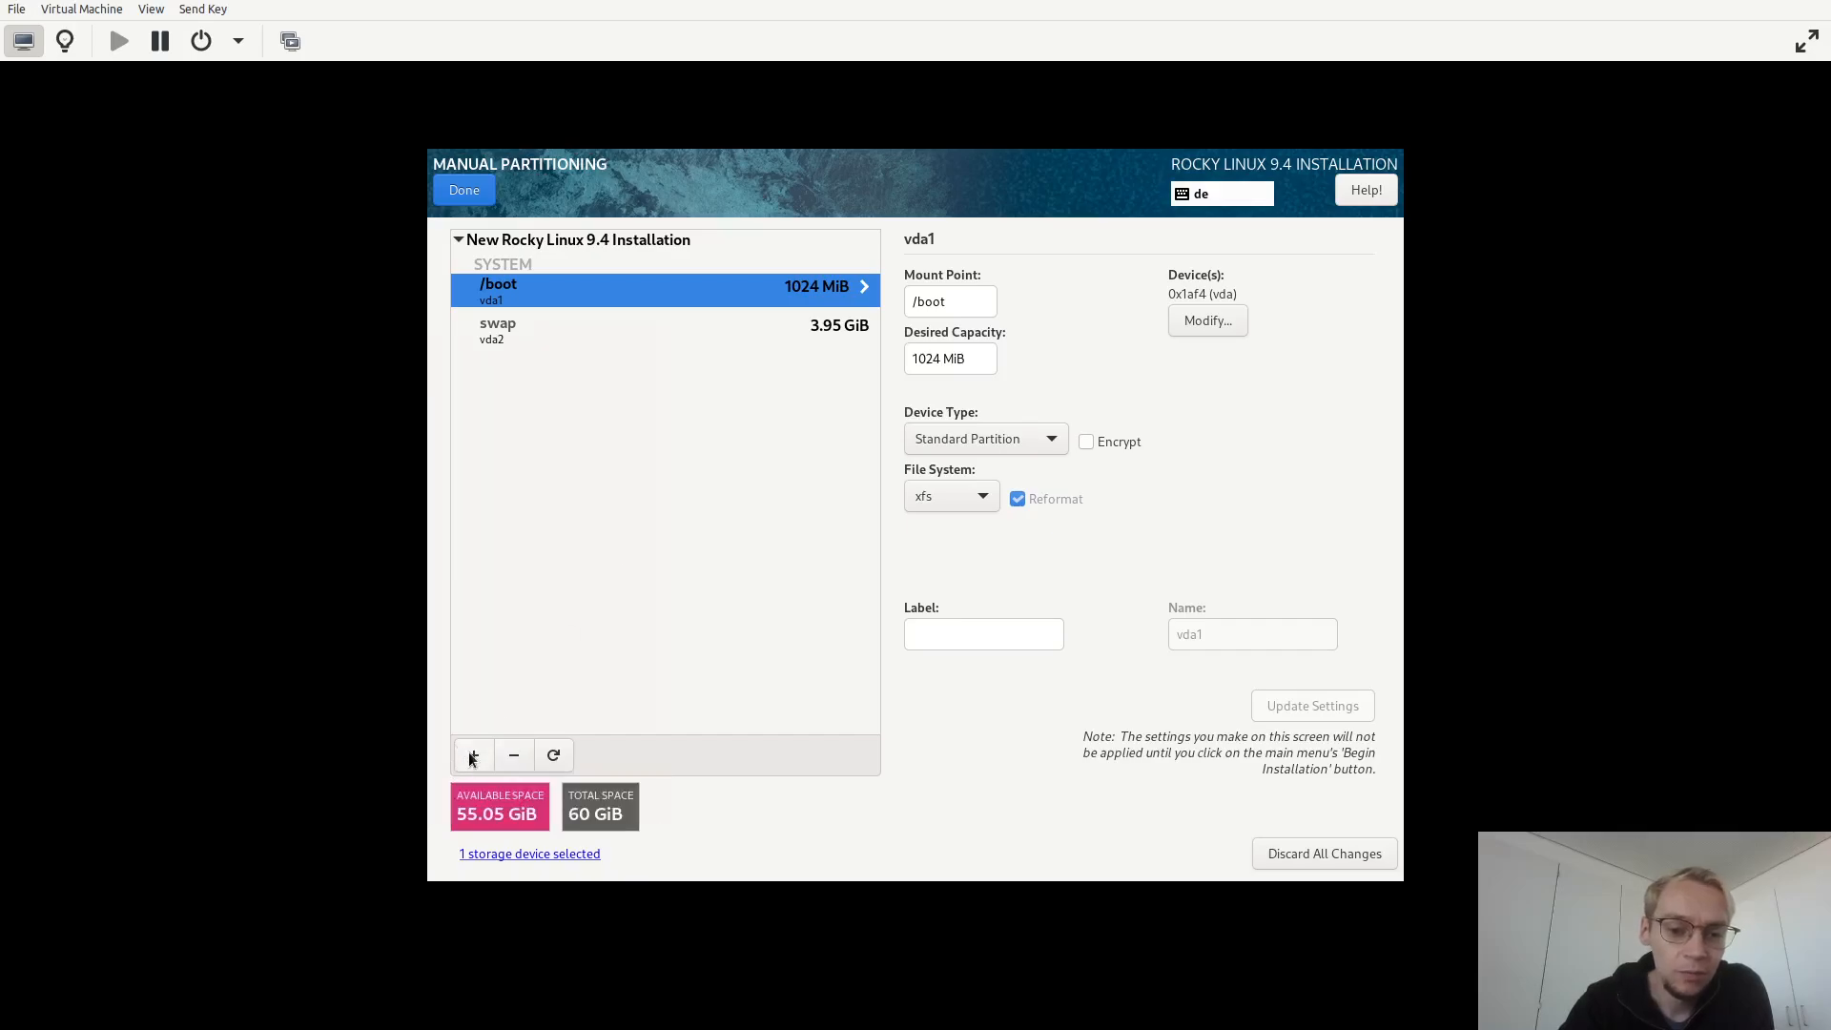
Add a new / mount point, leaving the desired capacity empty so it takes the remaining space.
{"action": "left_click", "coordinate": [473, 756]}
{"action": "left_click", "coordinate": [1050, 511]}
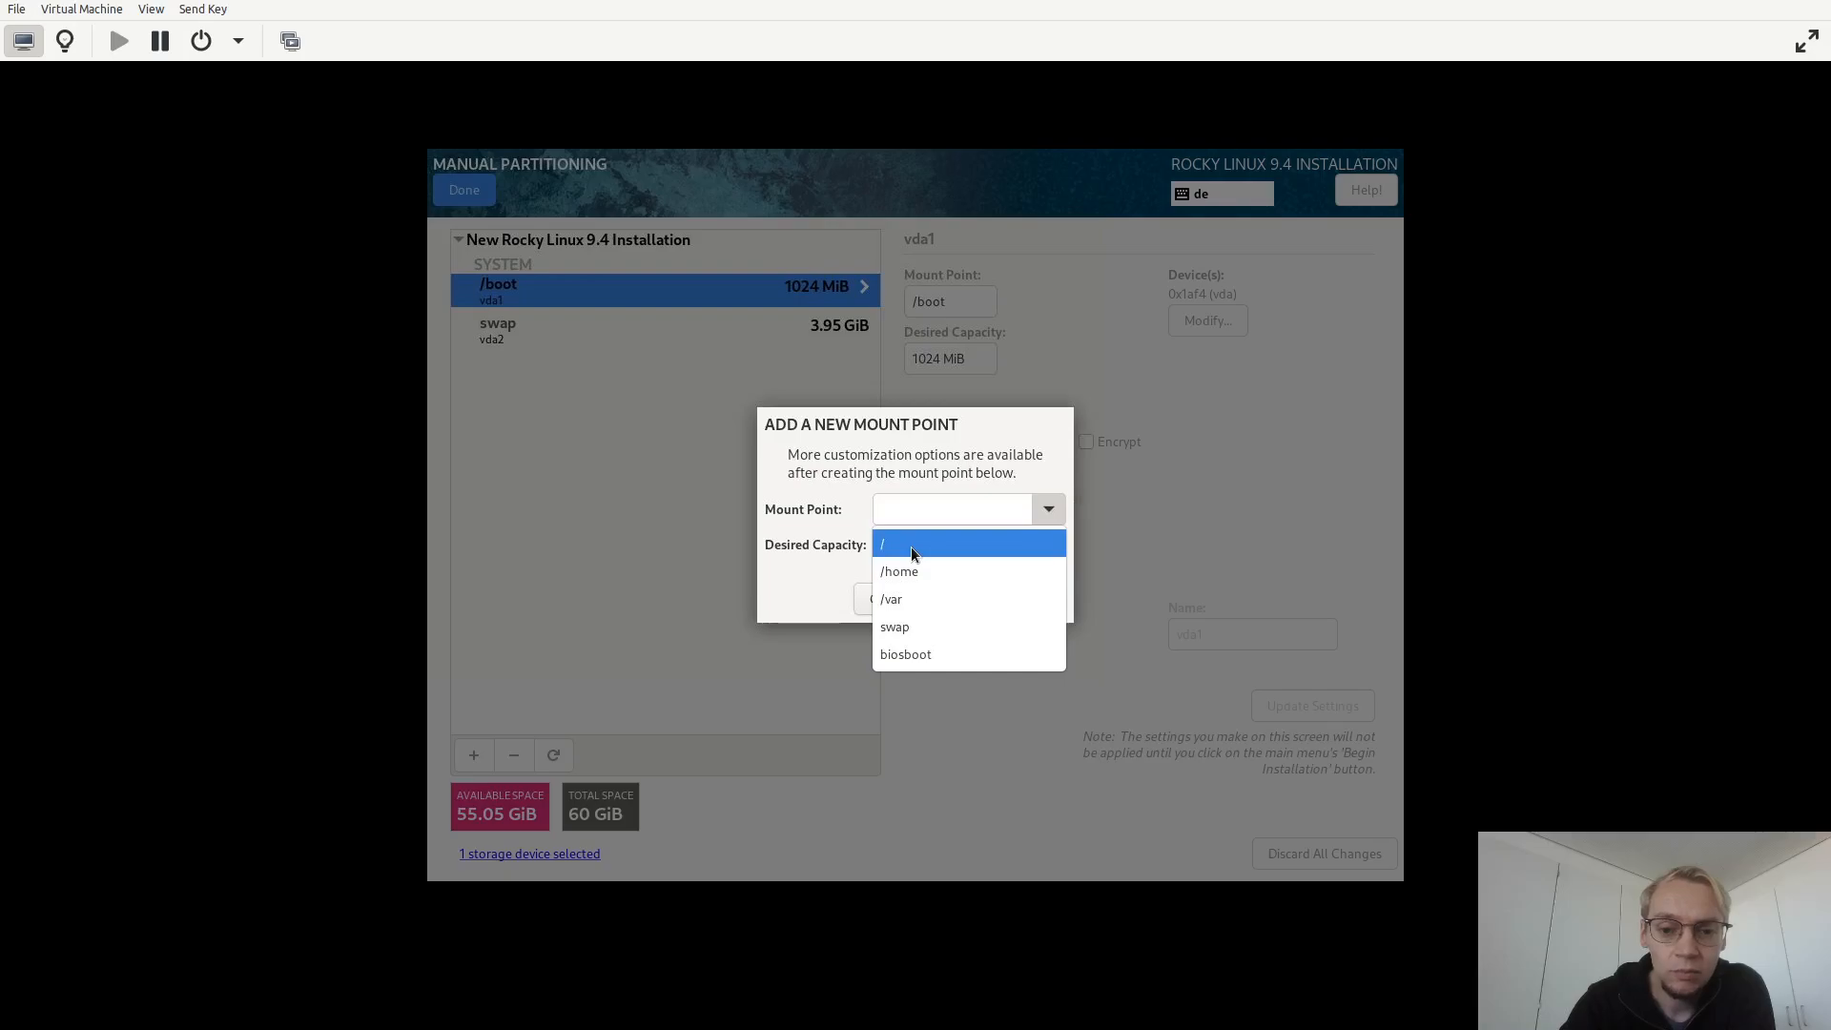
{"action": "left_click", "coordinate": [911, 546]}
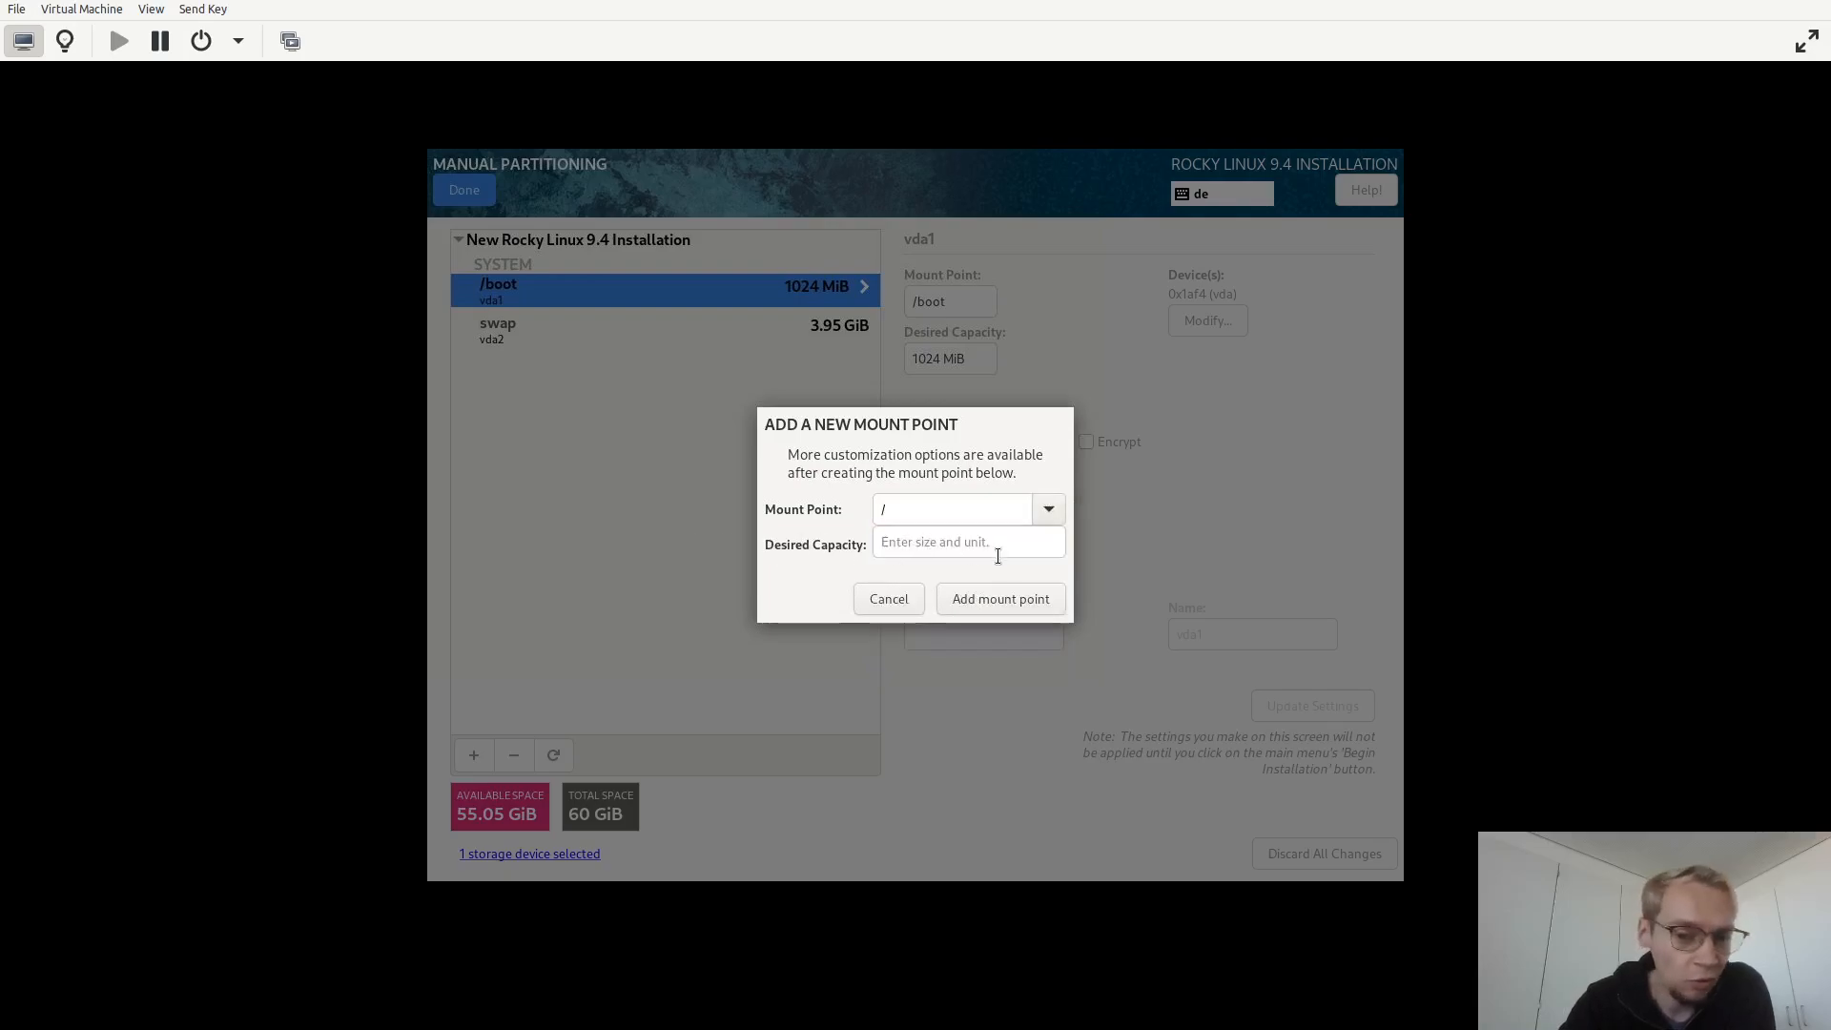
{"action": "left_click", "coordinate": [956, 606]}
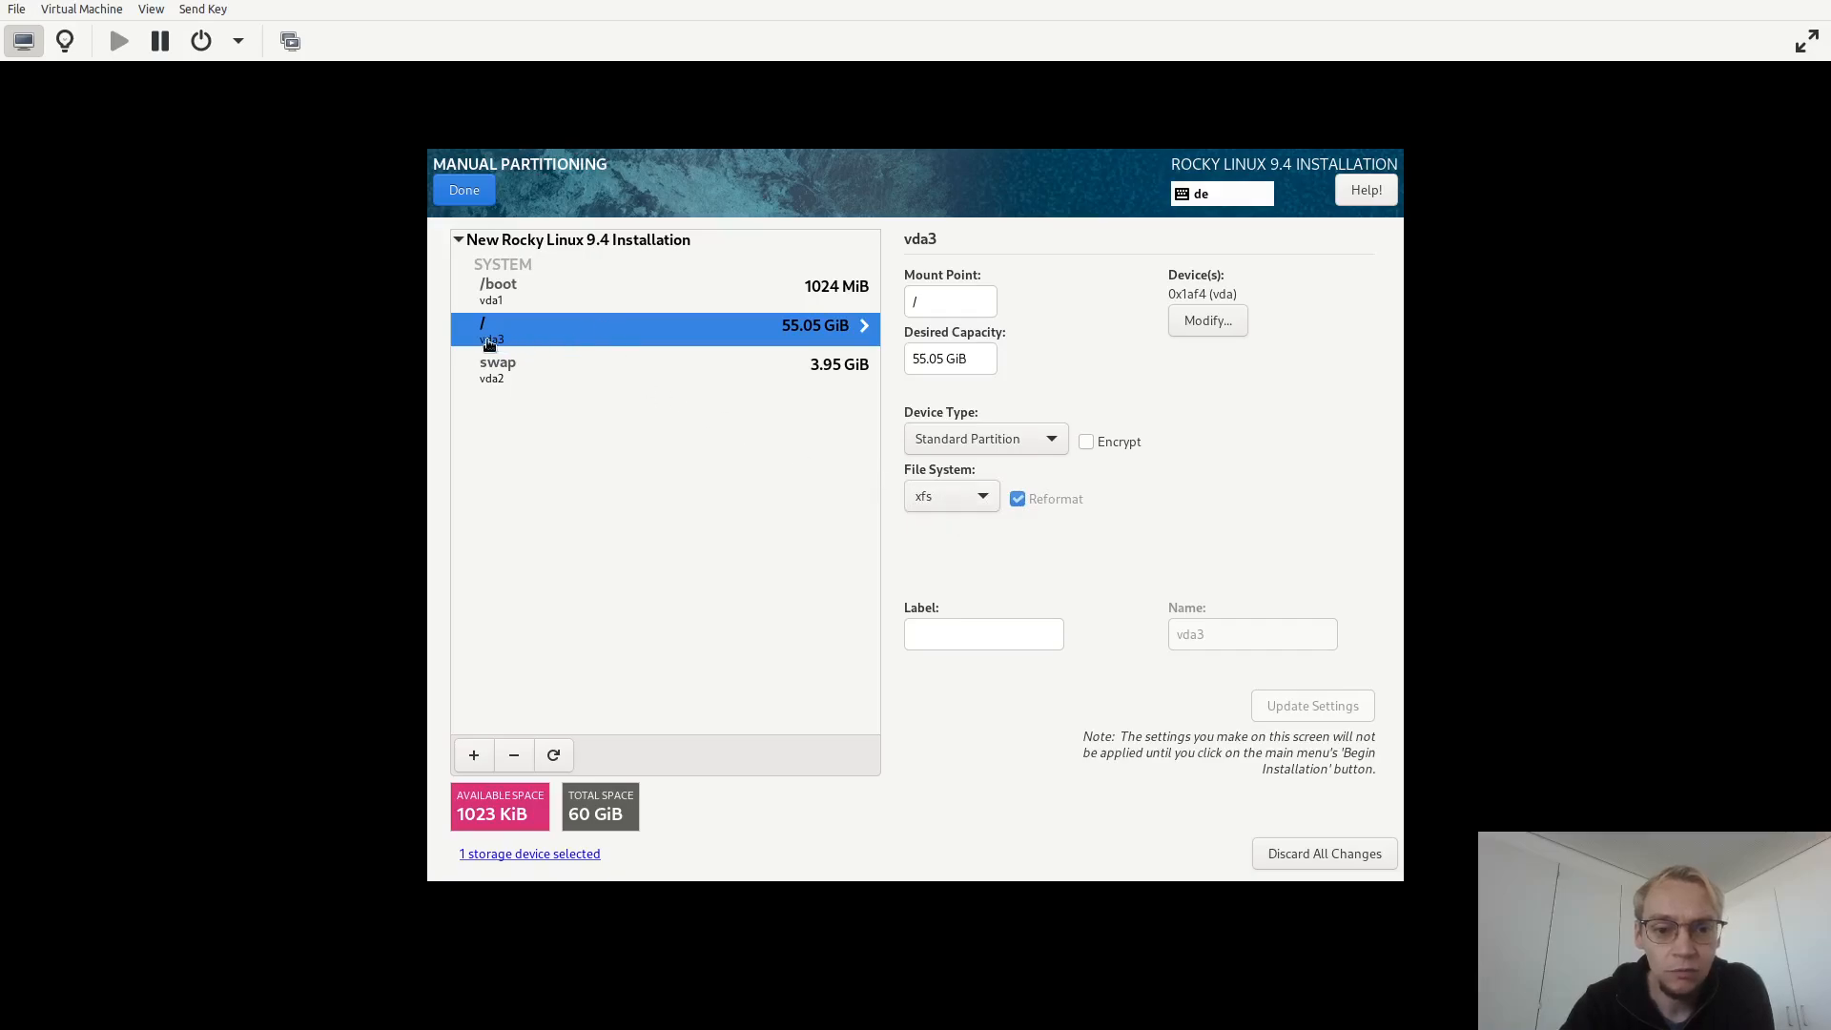
Review the /boot and swap partitions, finish manual partitioning and accept the summary of changes.
{"action": "left_click", "coordinate": [543, 291]}
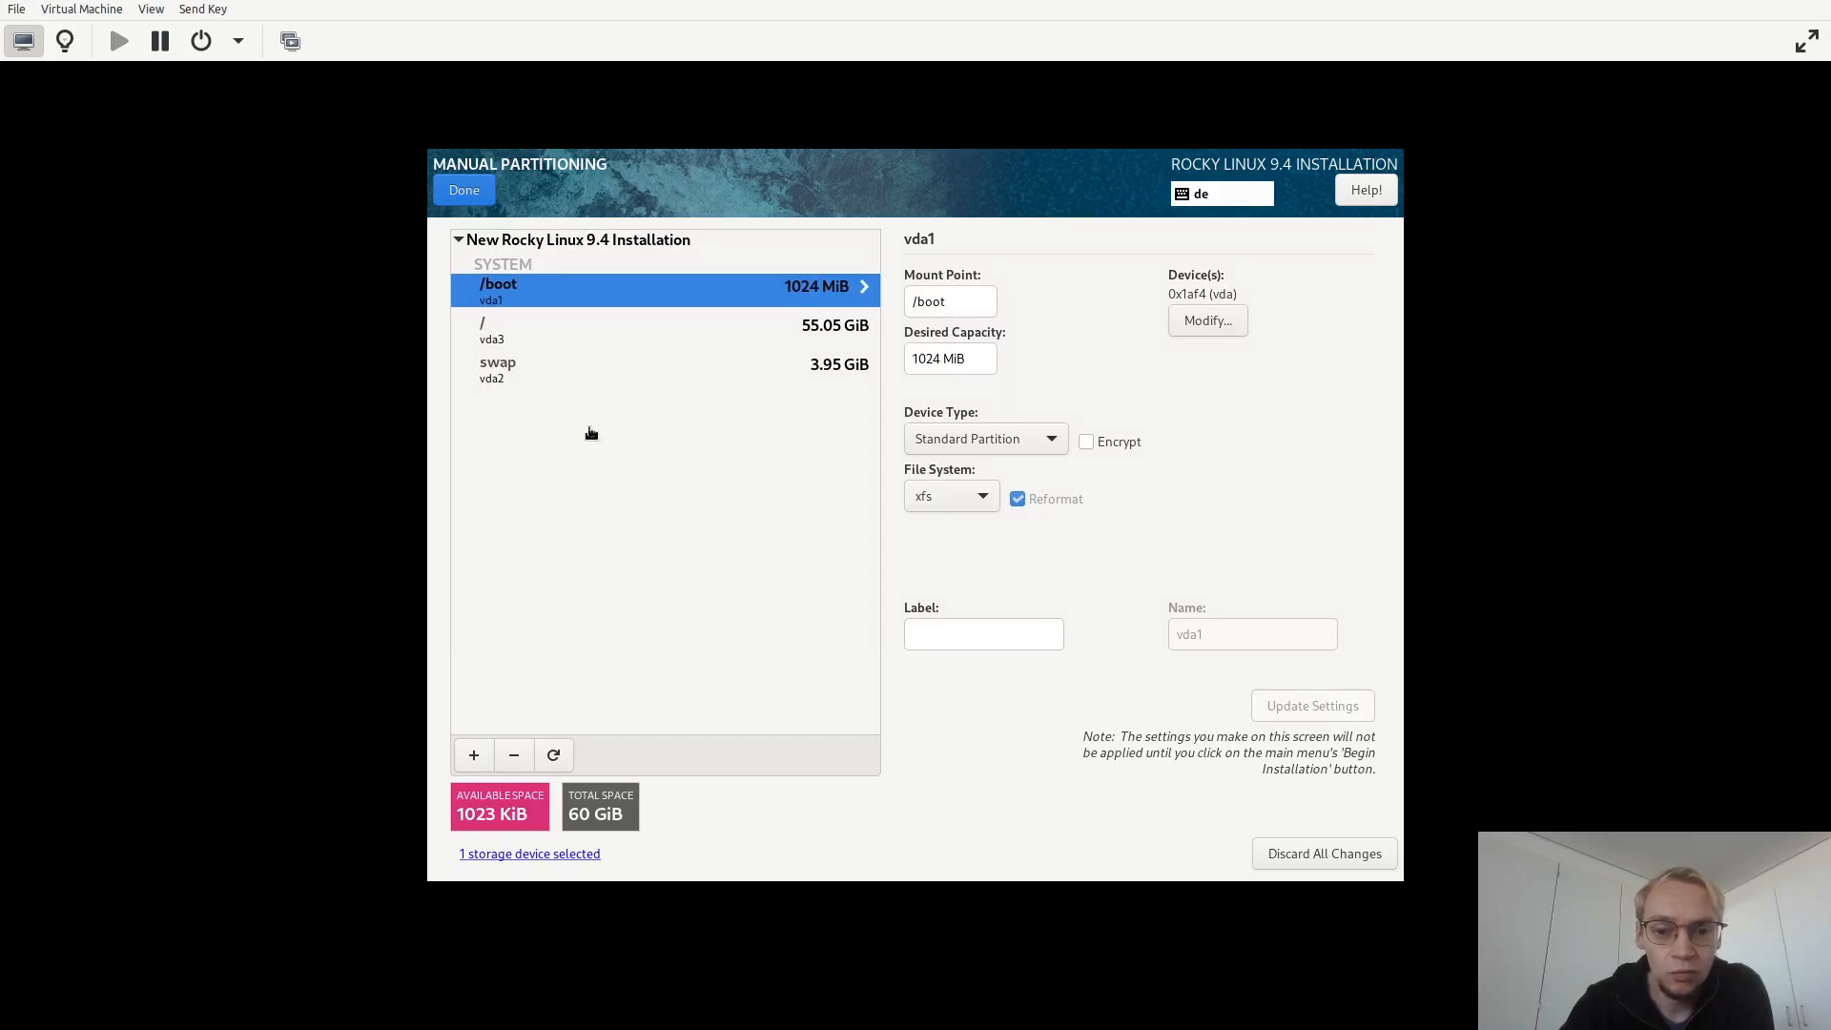
{"action": "left_click", "coordinate": [573, 377]}
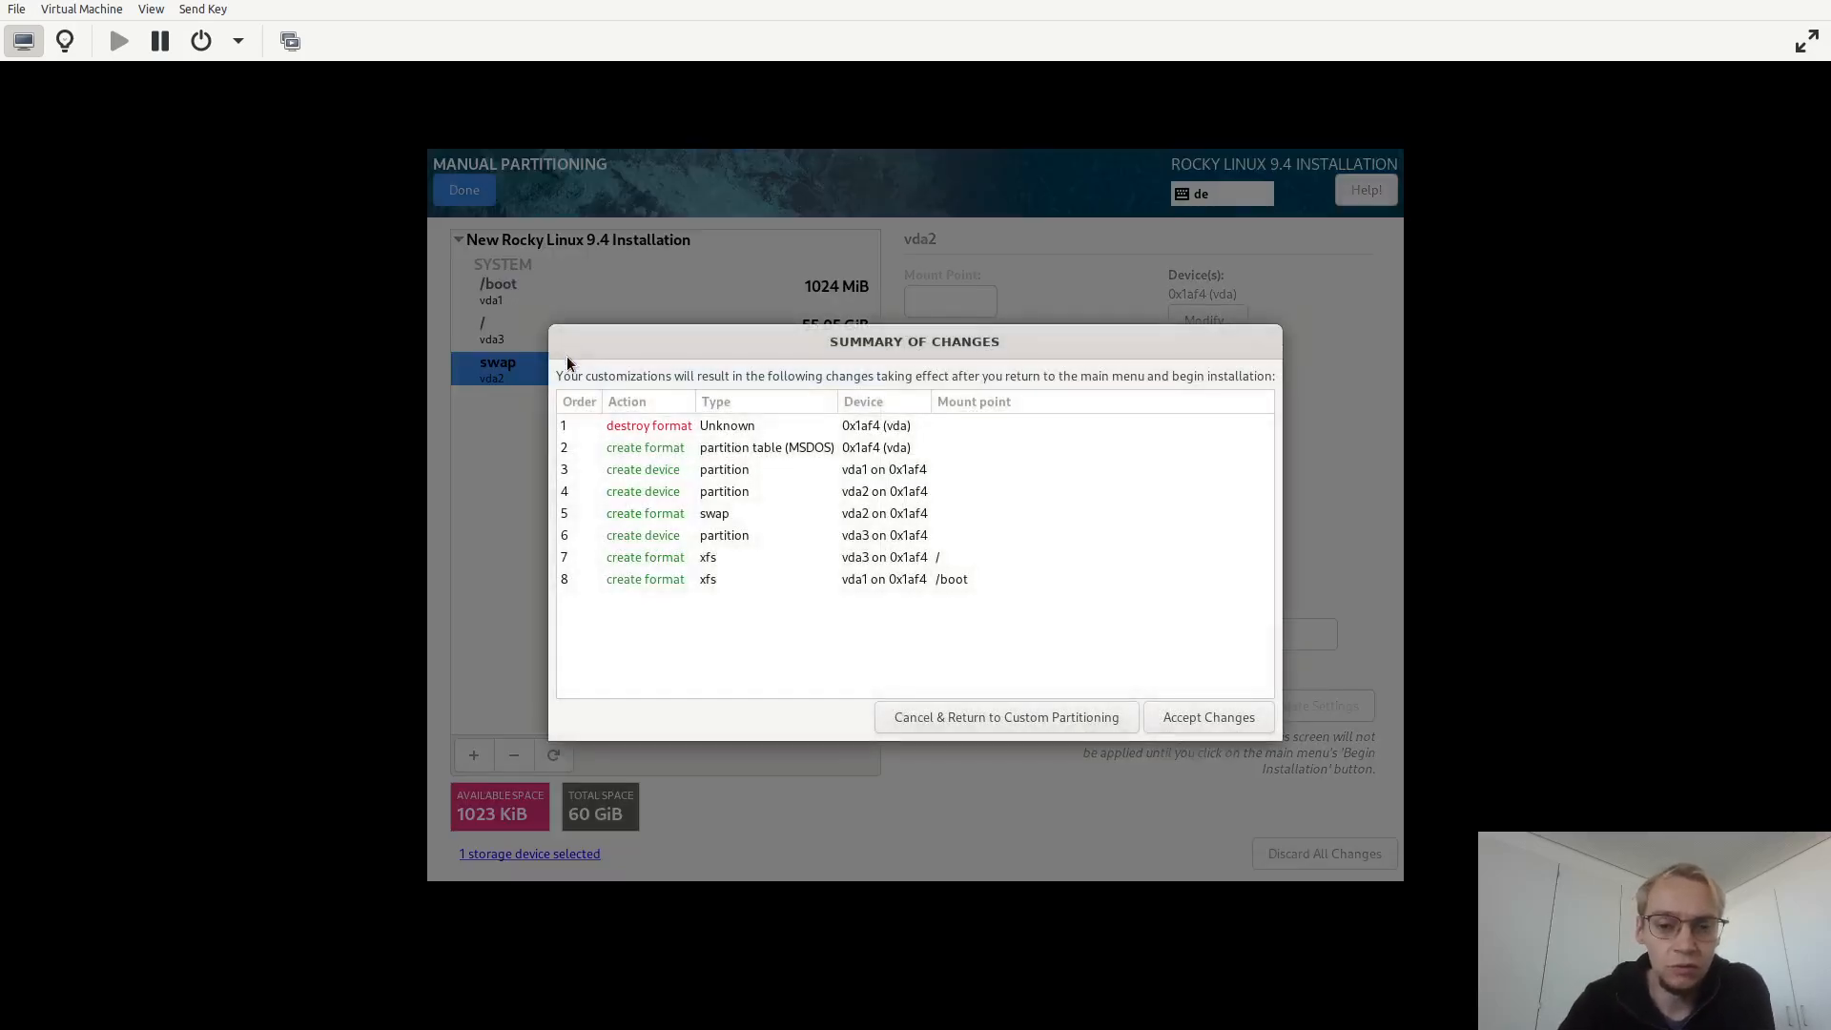
{"action": "left_click", "coordinate": [1182, 714]}
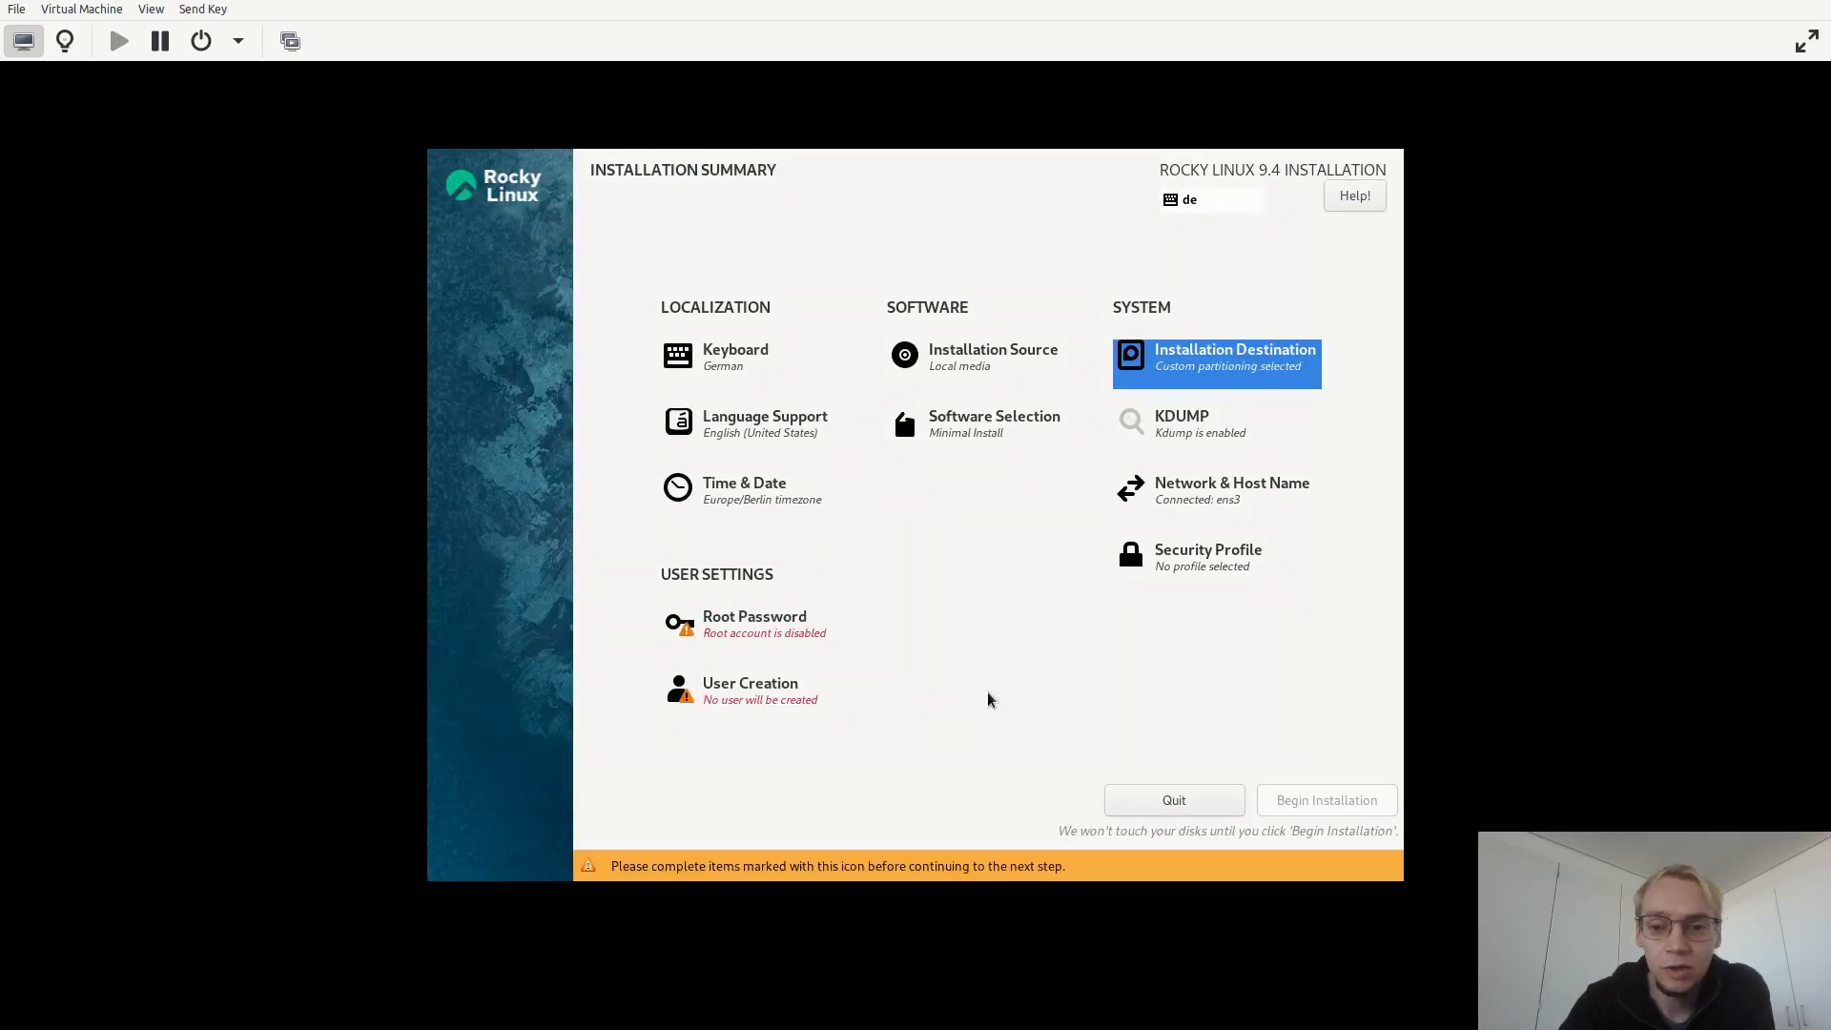
Set the host name to test.nmsprime.com in Network & Host Name, apply it and return to the summary.
{"action": "left_click", "coordinate": [1173, 496]}
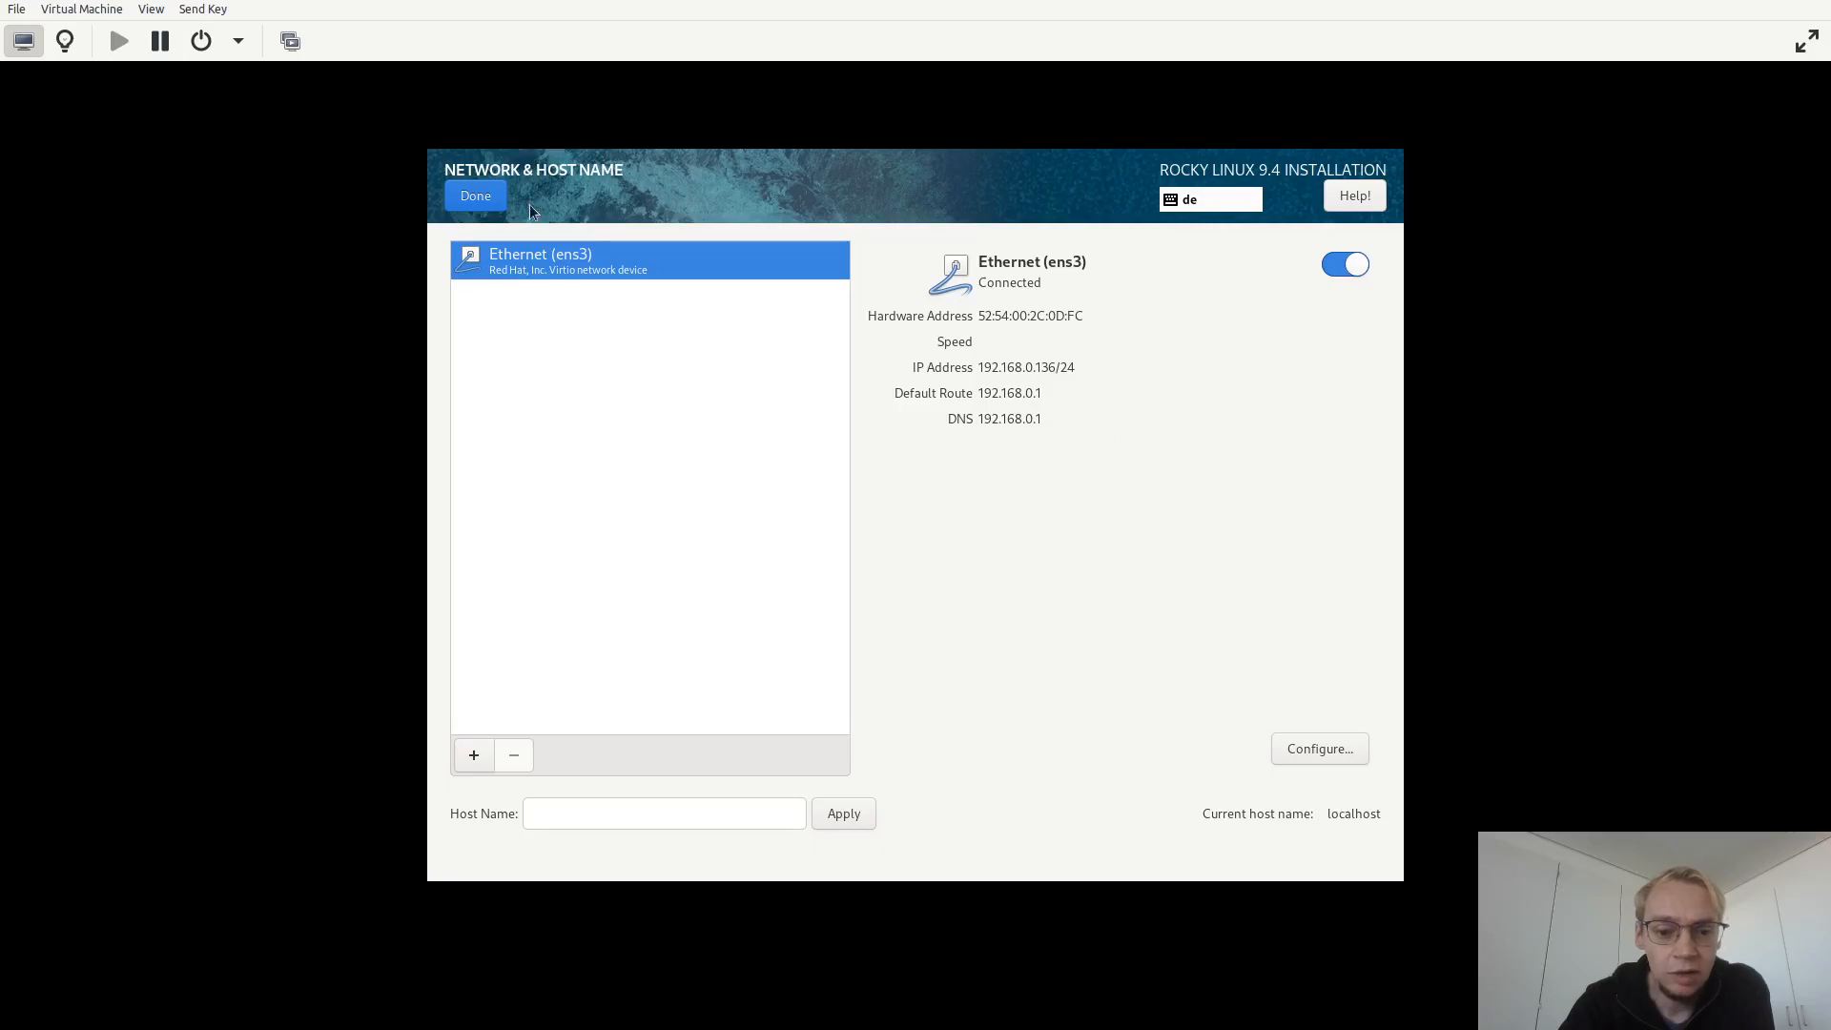
{"action": "left_click", "coordinate": [575, 812]}
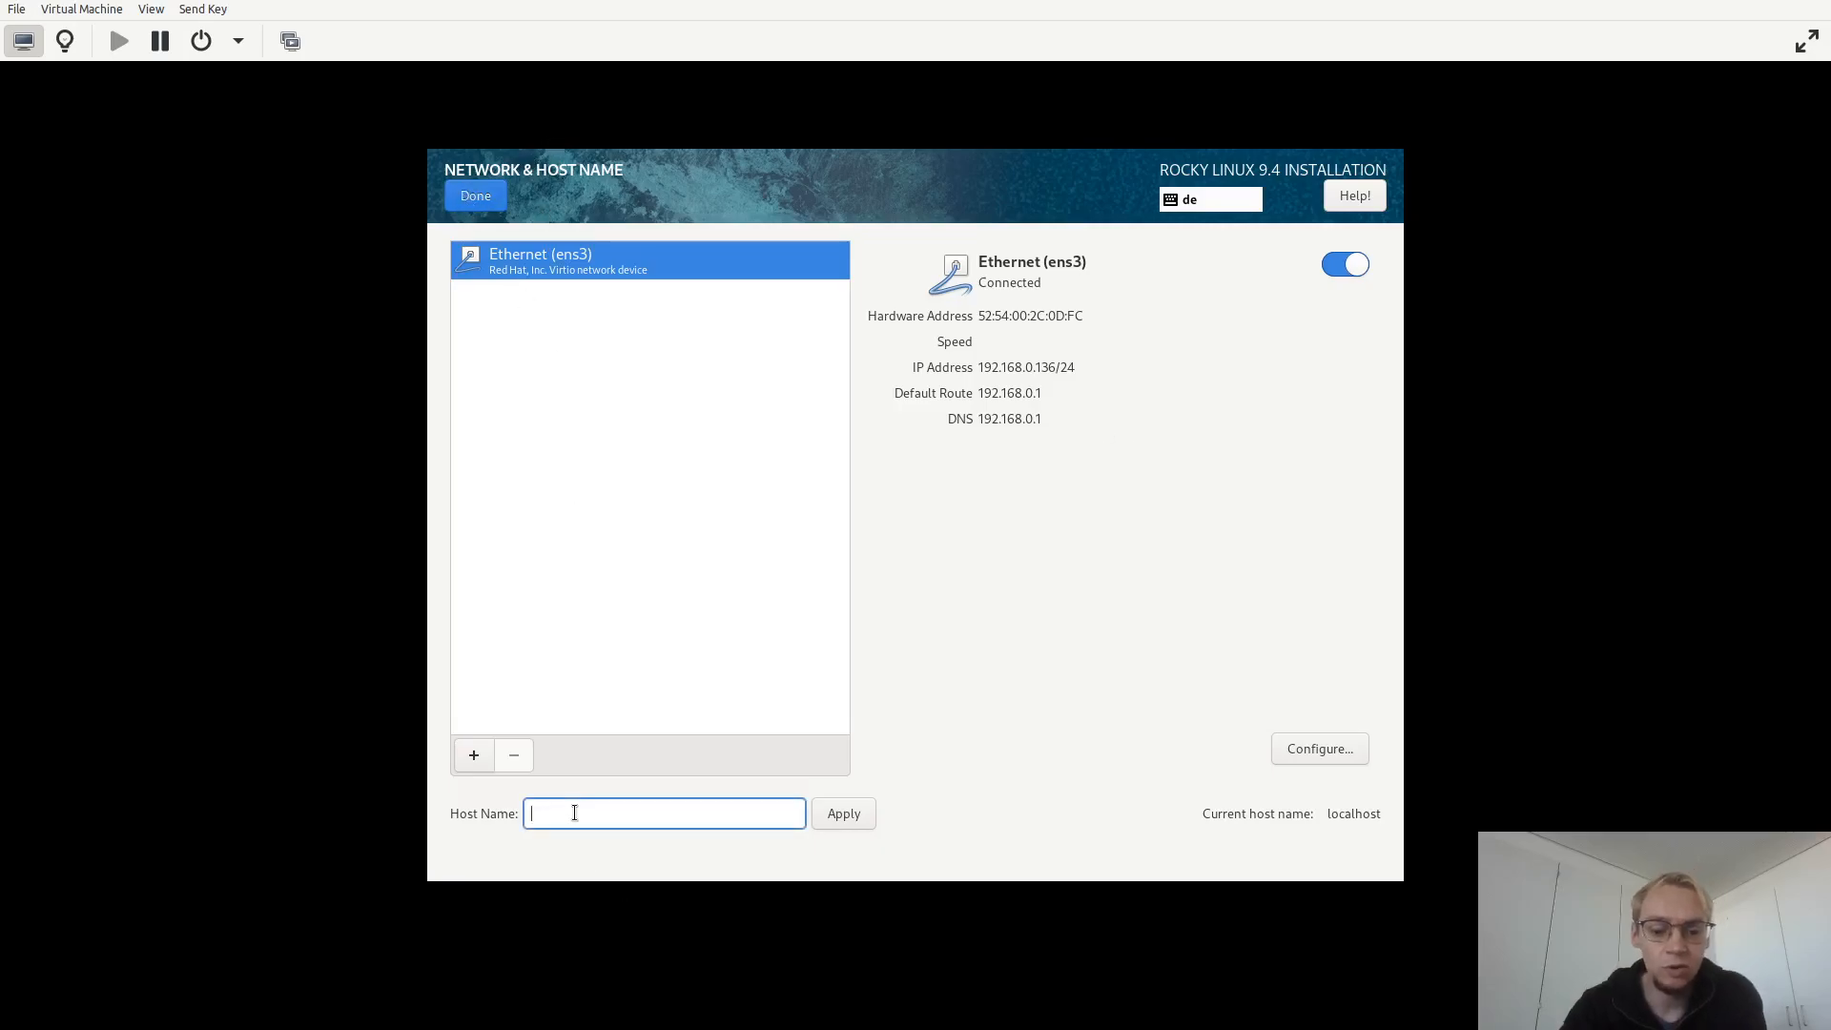
{"action": "type", "text": "test"}
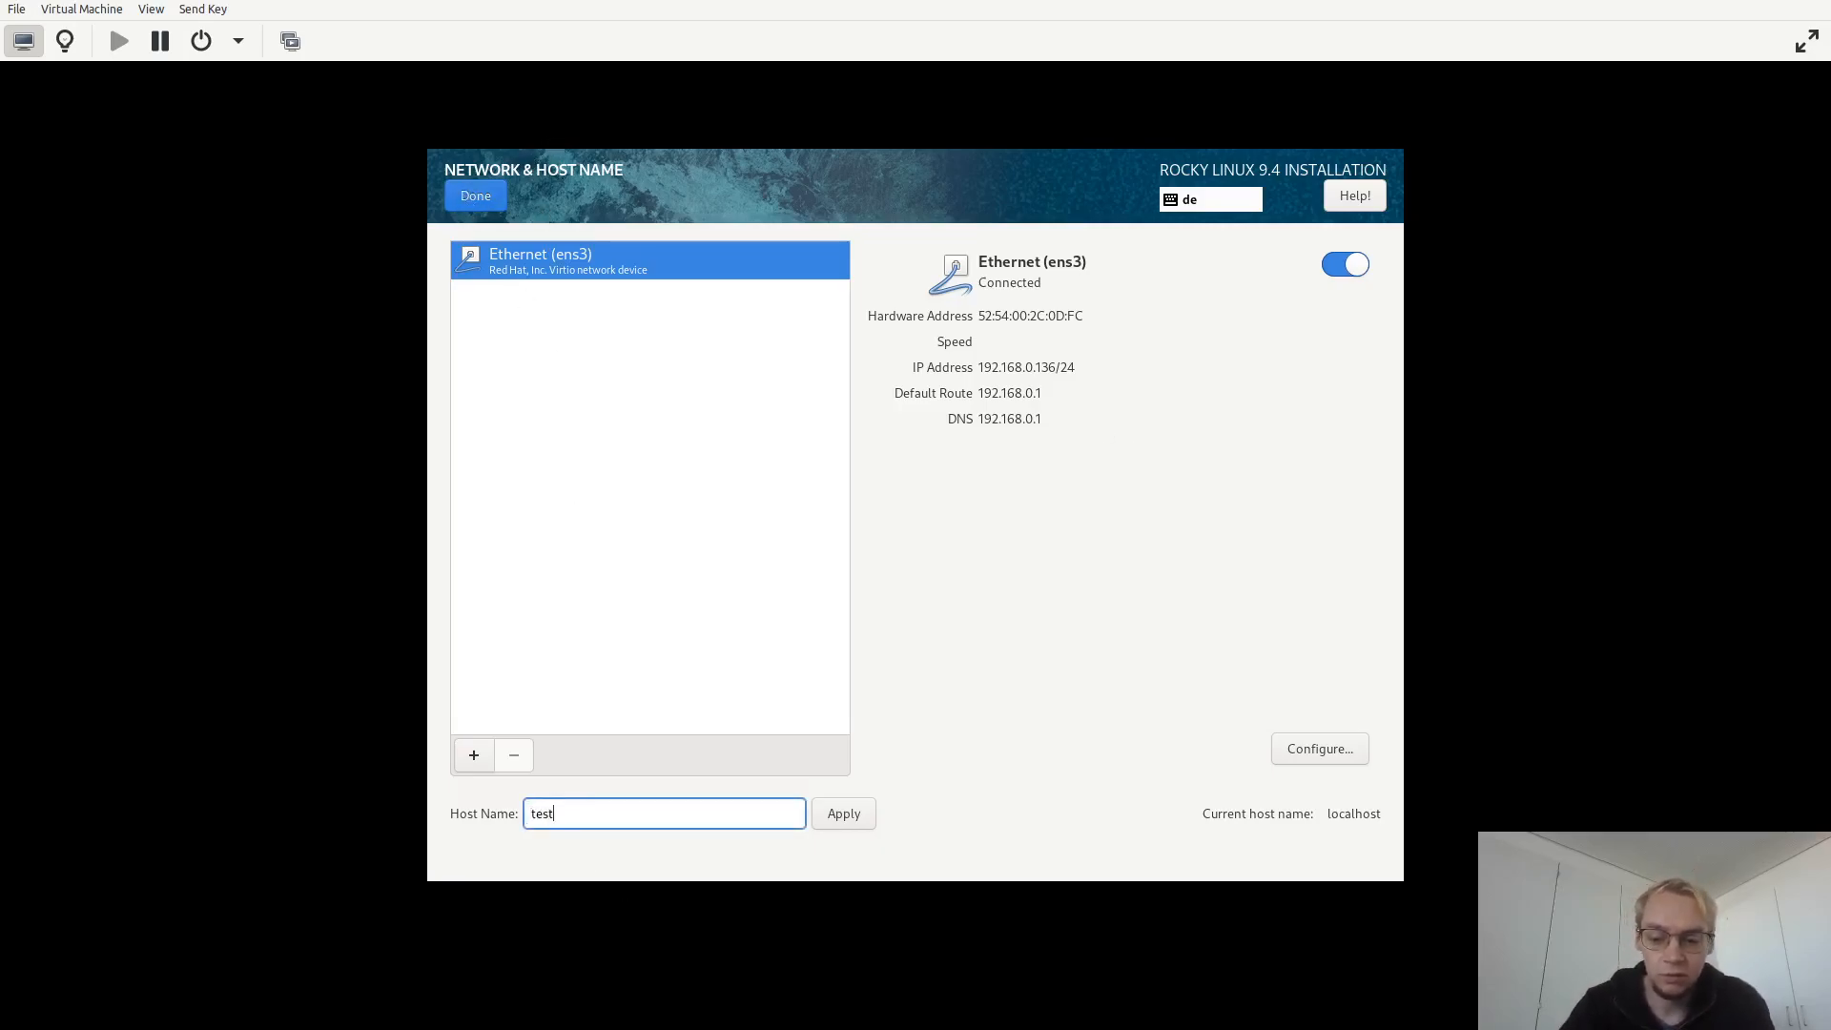
{"action": "type", "text": ".nmsprime.com"}
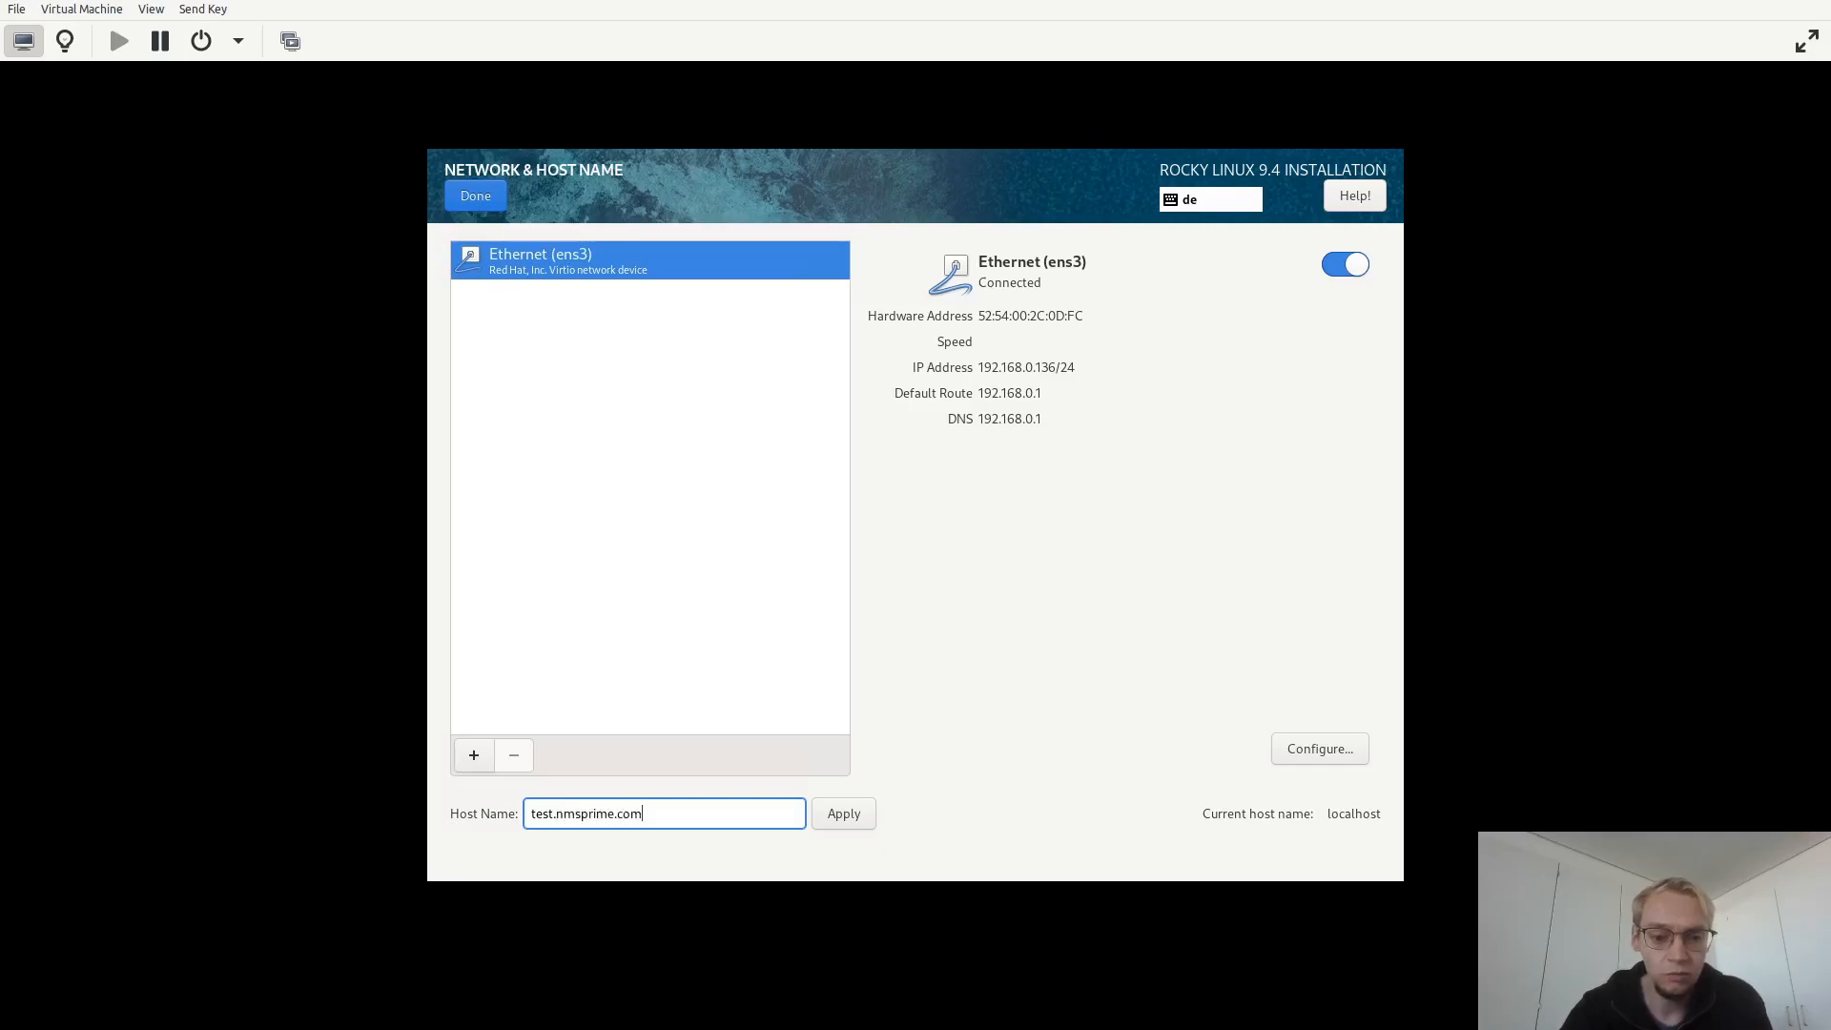
{"action": "left_click", "coordinate": [858, 813]}
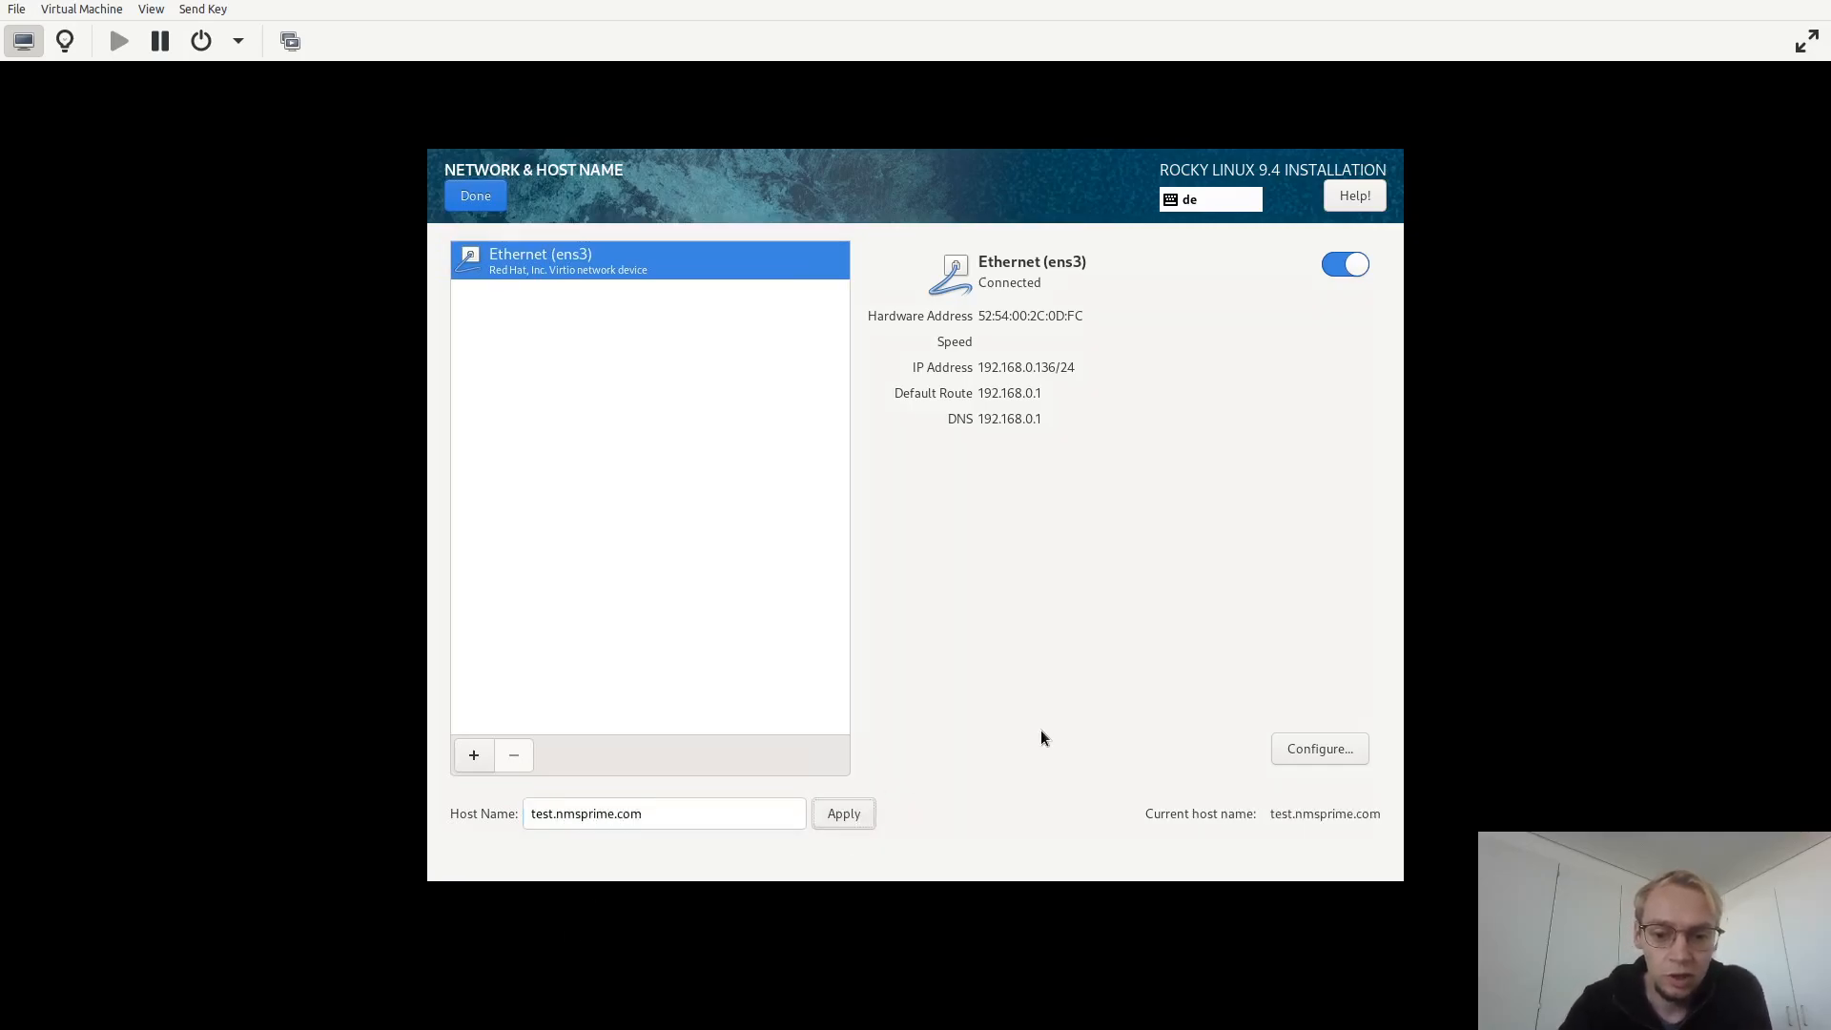
{"action": "left_click", "coordinate": [475, 194]}
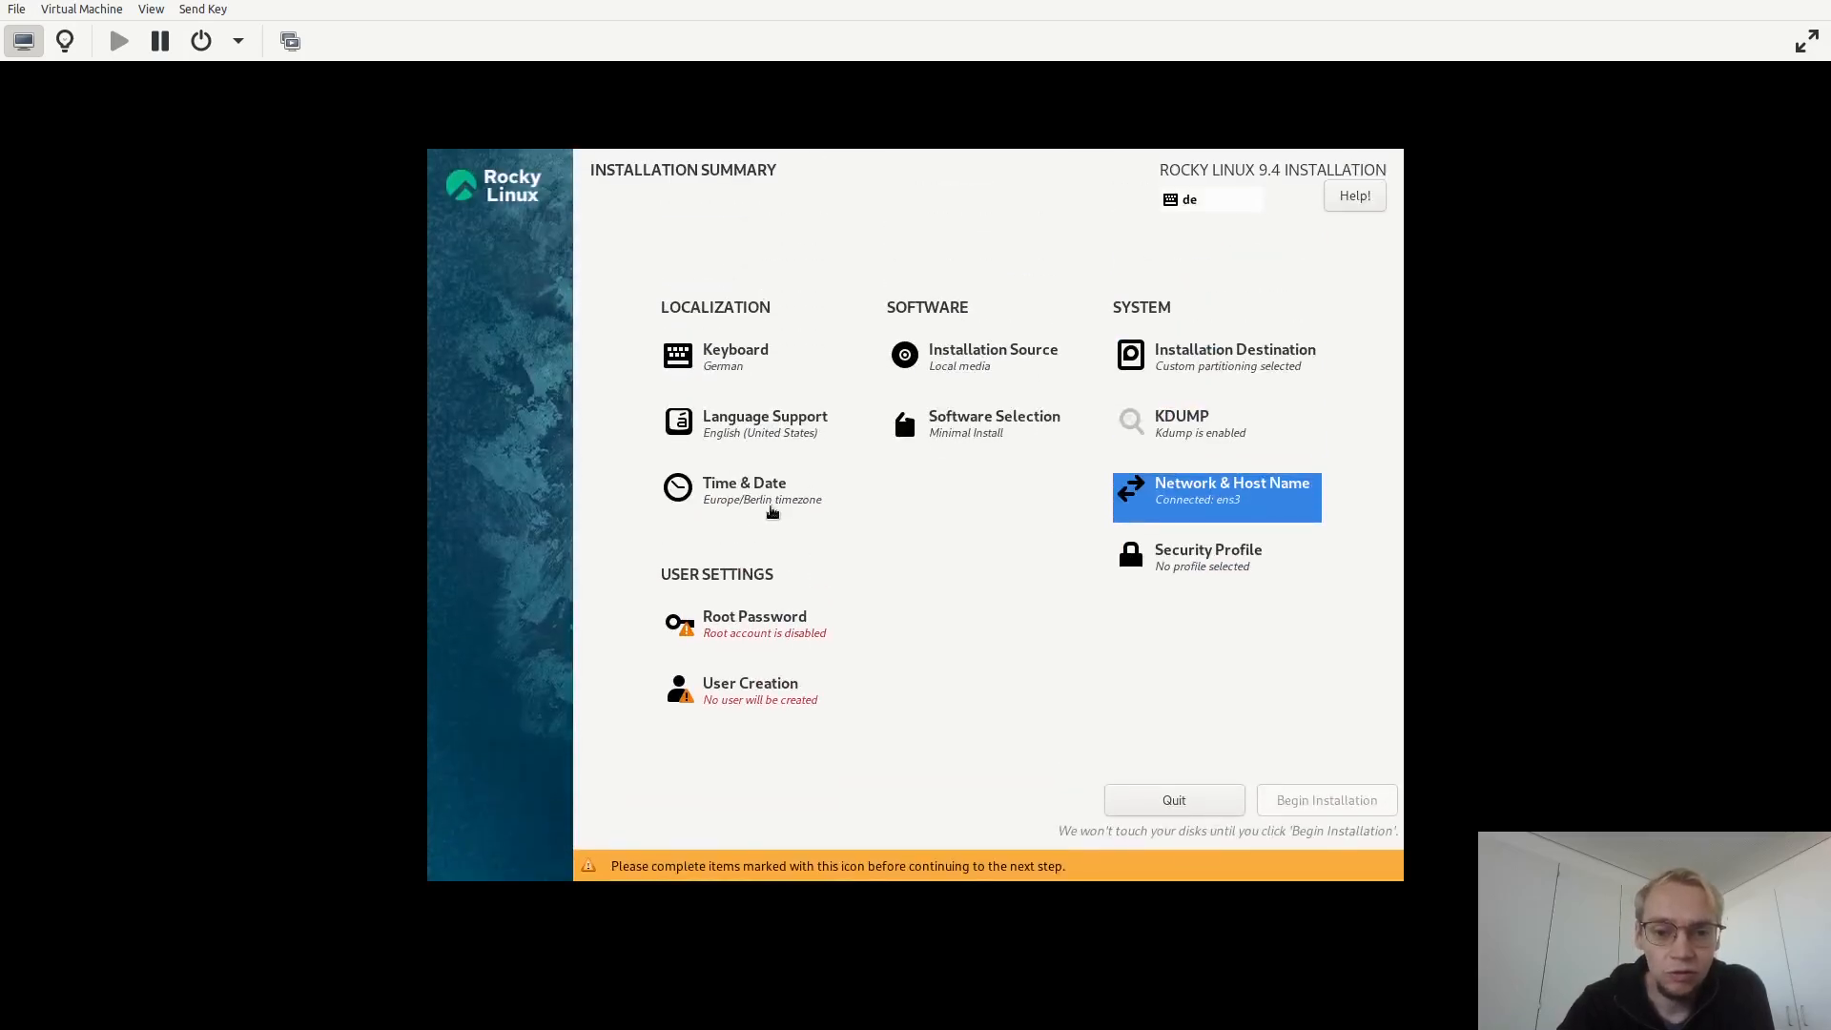
Review the configured NTP servers in Time & Date and return to the installation summary.
{"action": "left_click", "coordinate": [754, 498]}
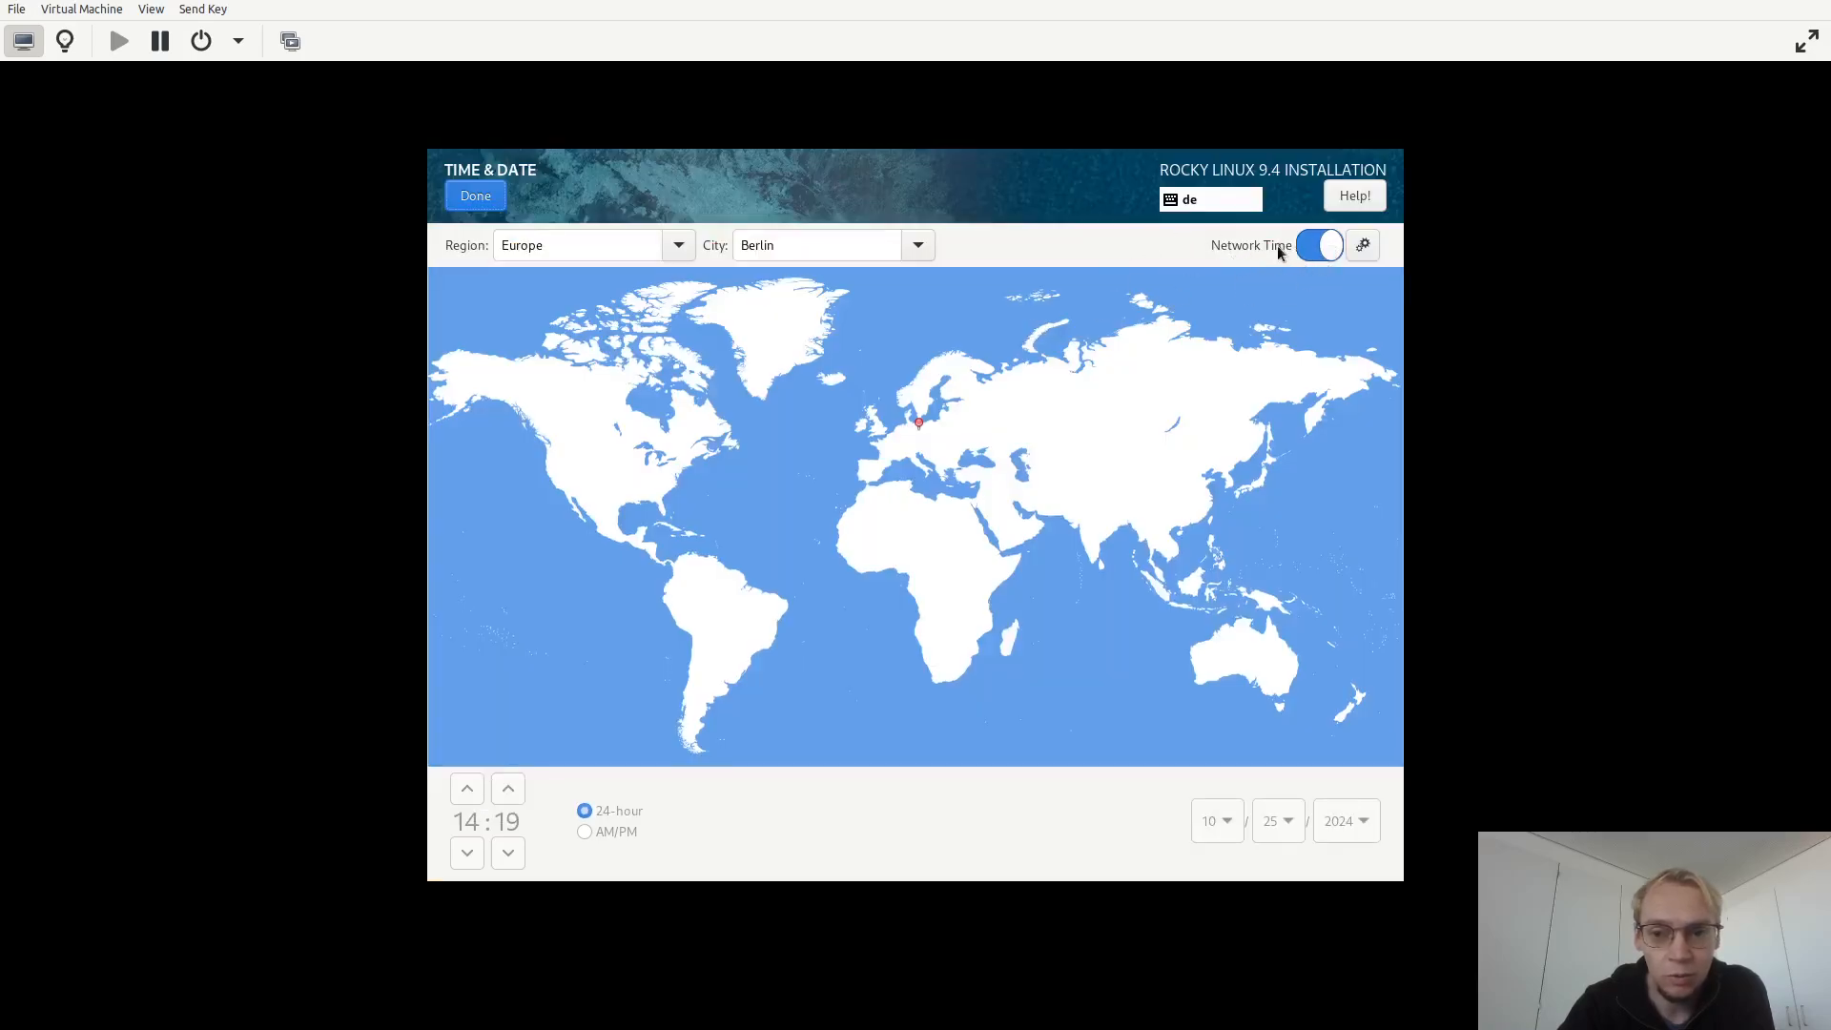
{"action": "left_click", "coordinate": [1362, 246]}
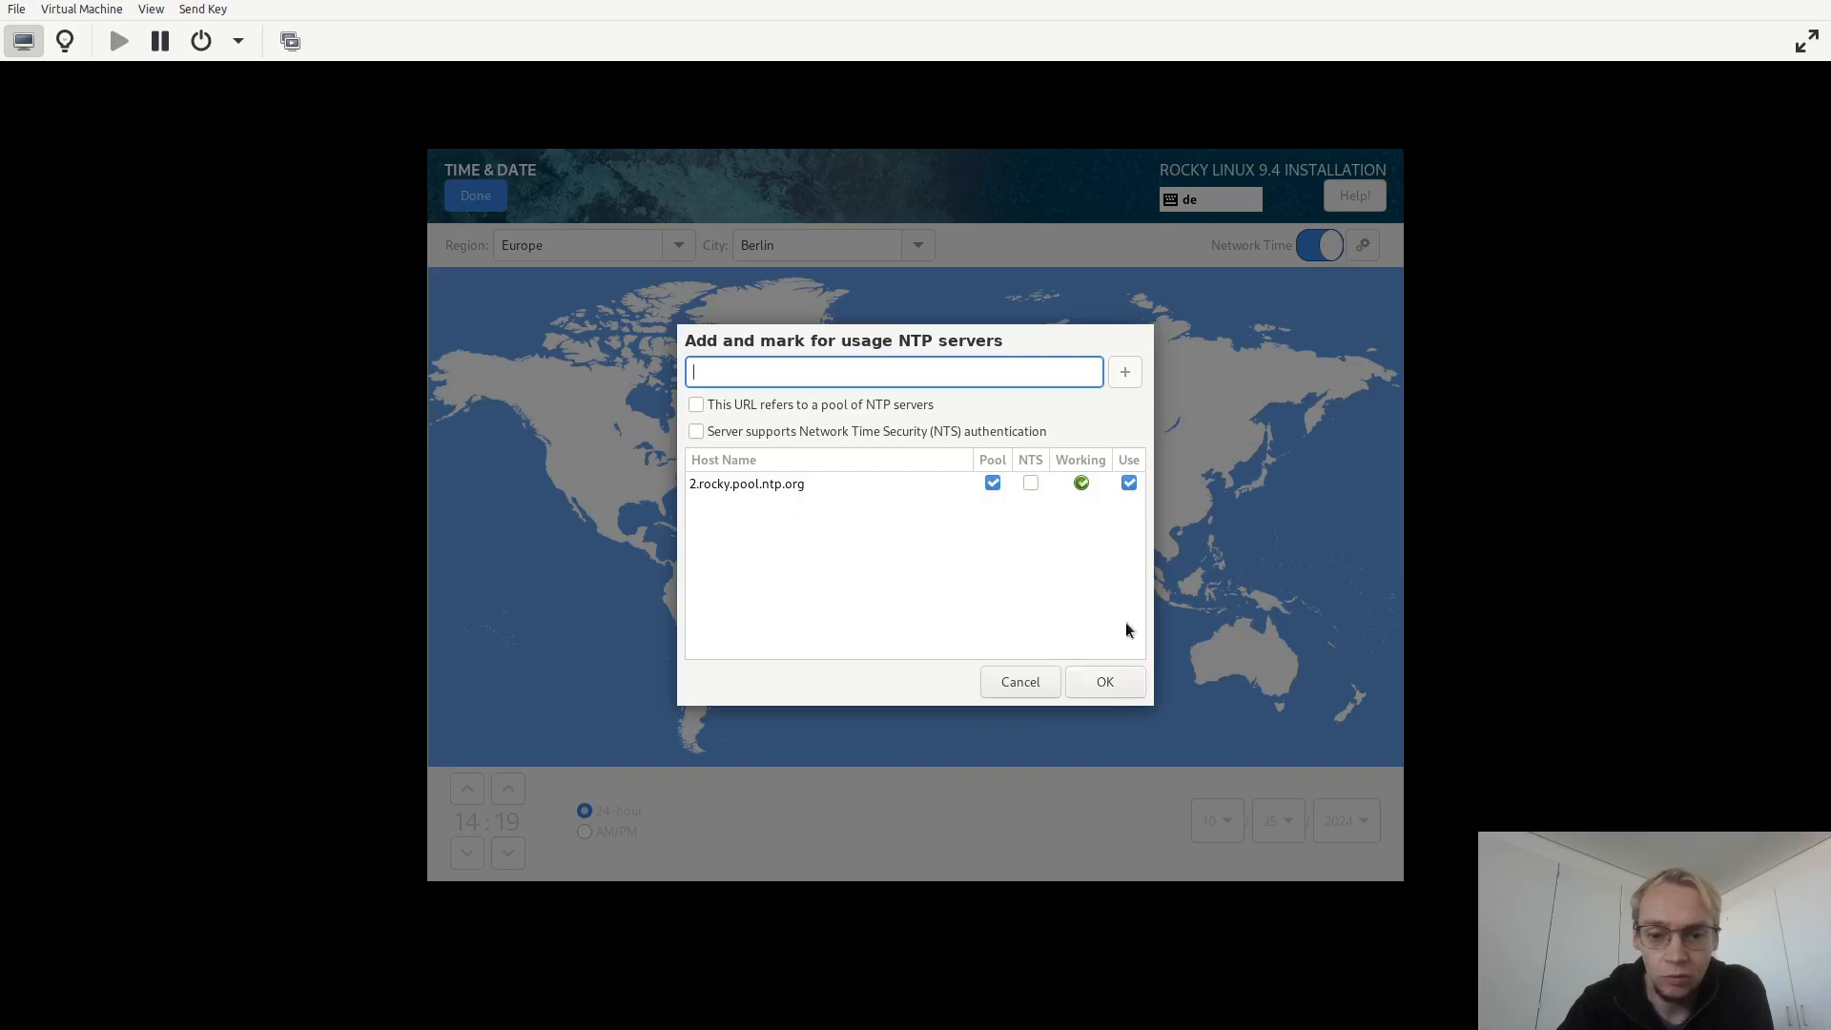
{"action": "left_click", "coordinate": [1107, 689]}
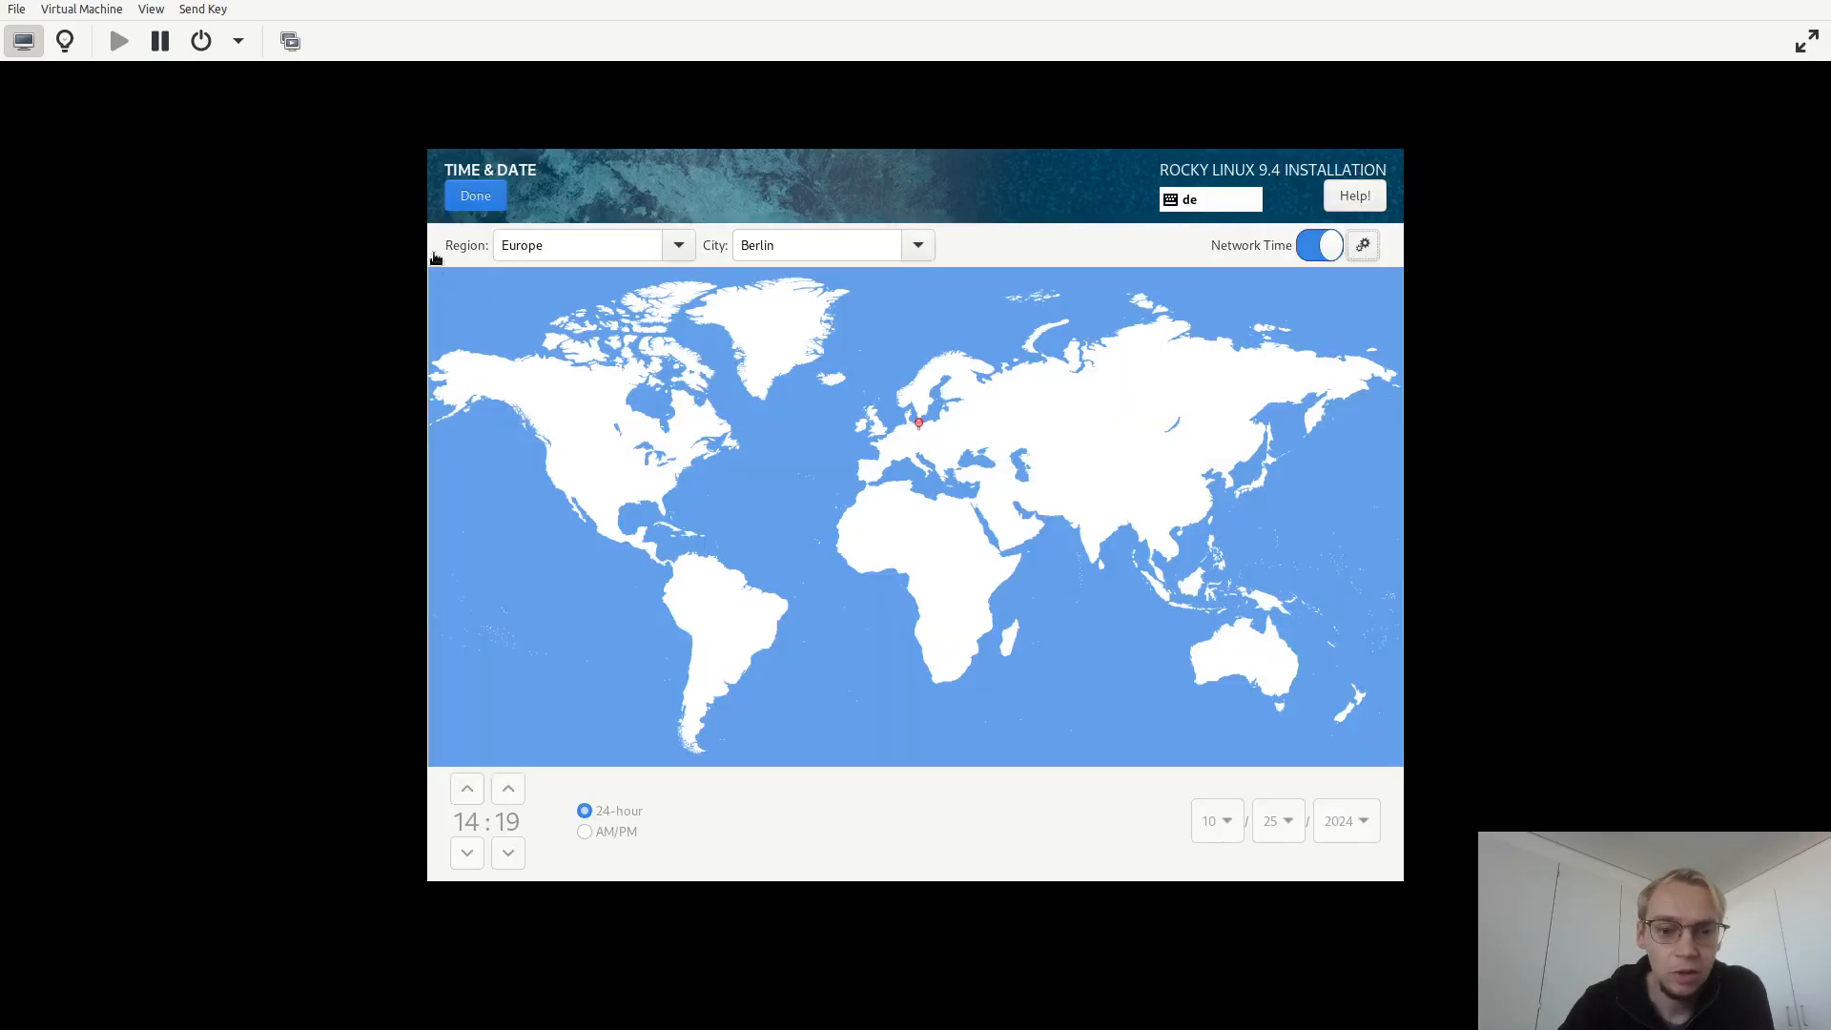
{"action": "left_click", "coordinate": [477, 202]}
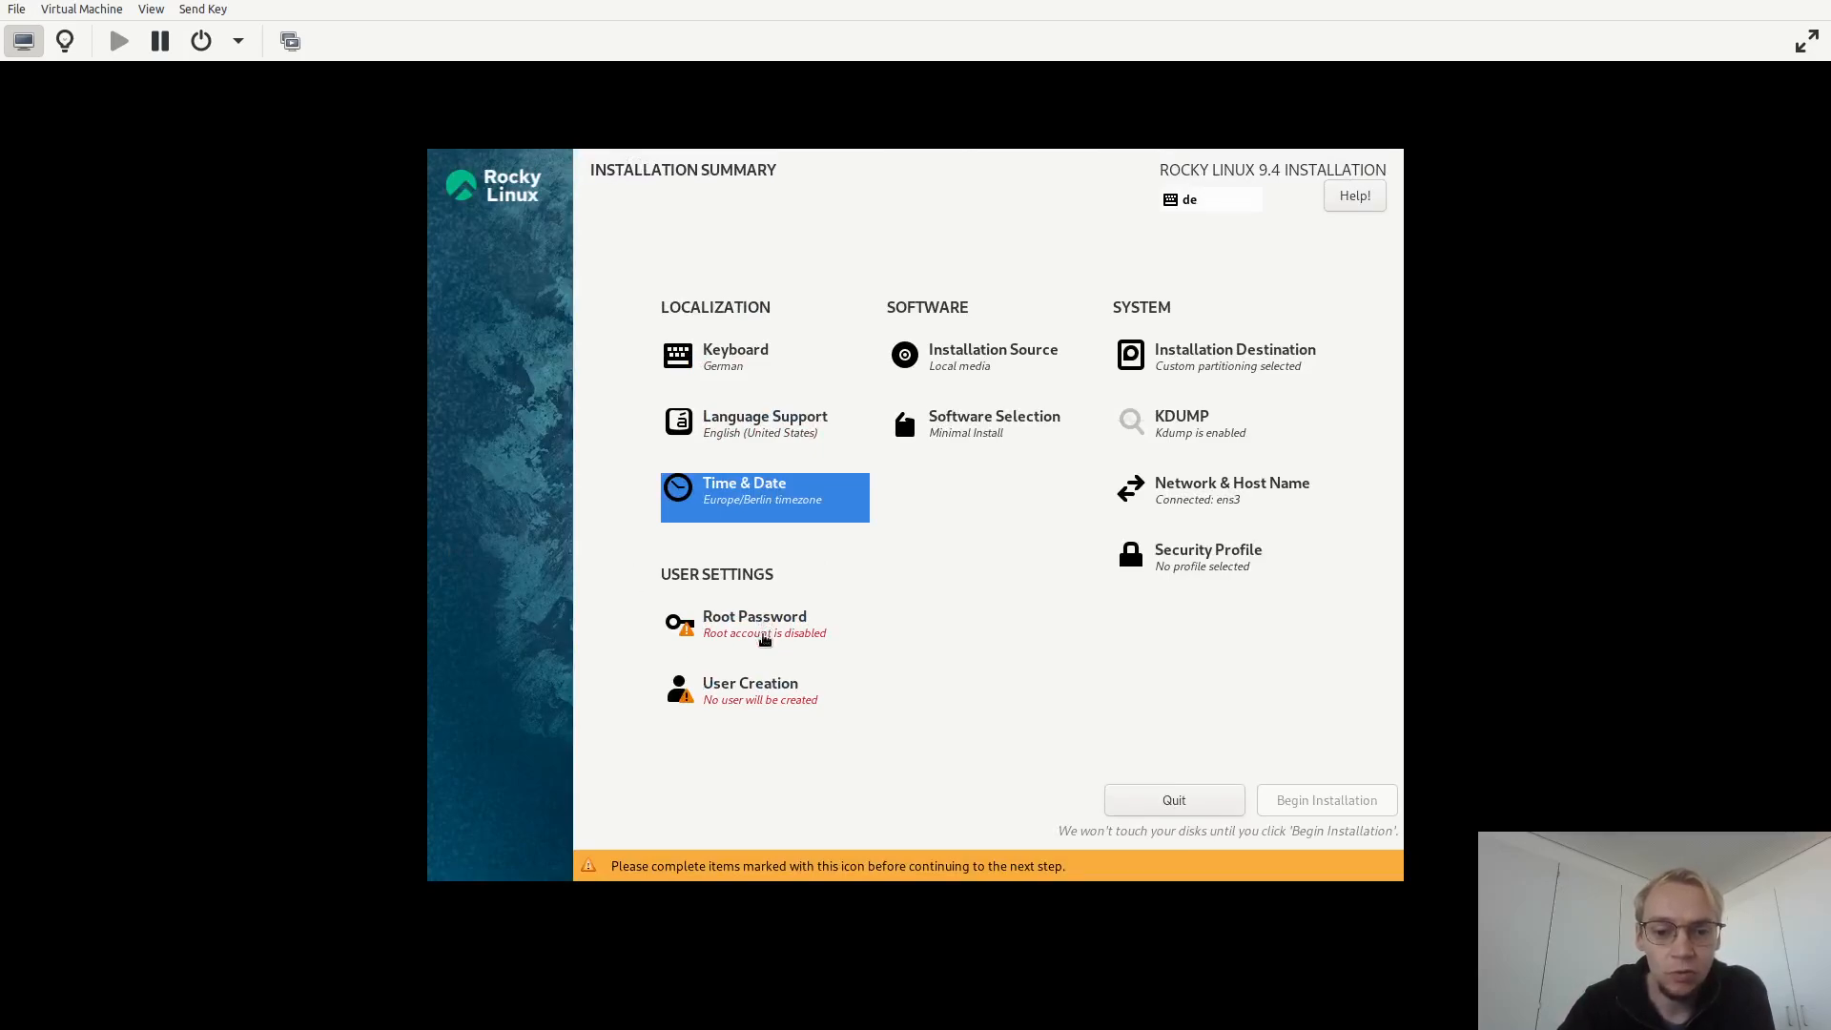
Open Root Password, enter the root password in both fields and reveal them to check they match.
{"action": "left_click", "coordinate": [758, 635]}
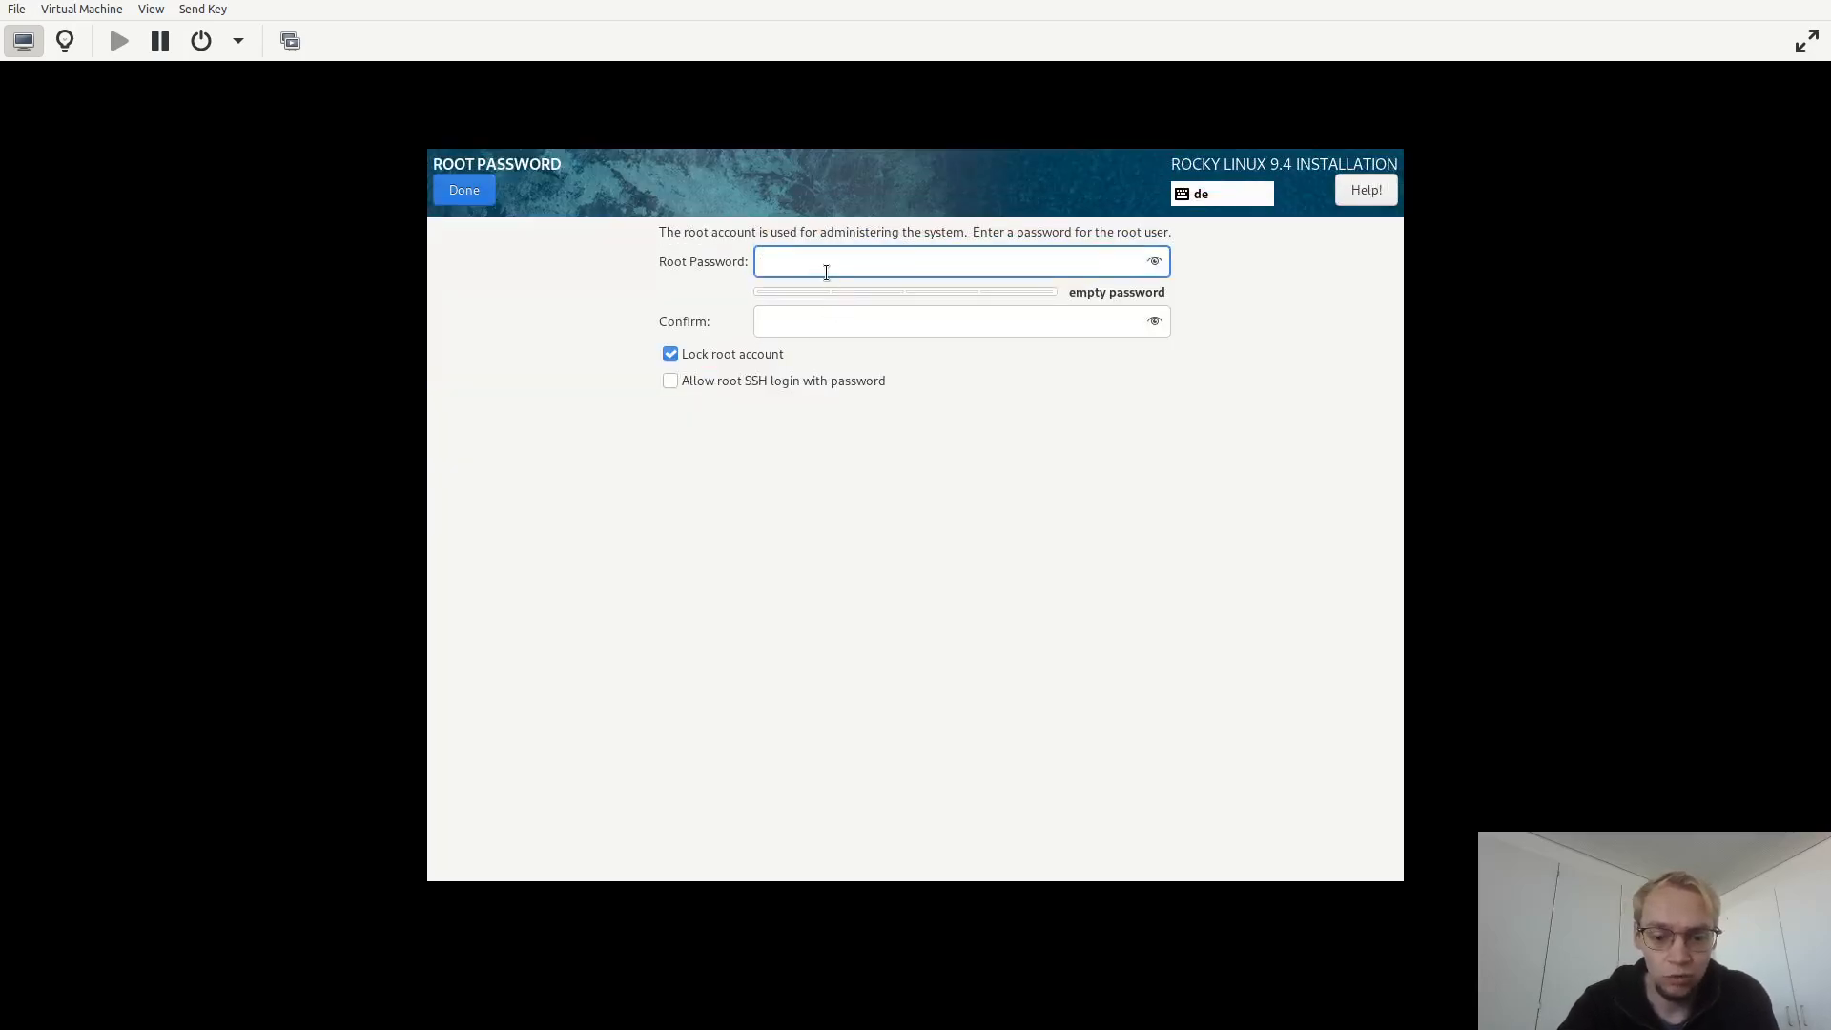
{"action": "type", "text": "root"}
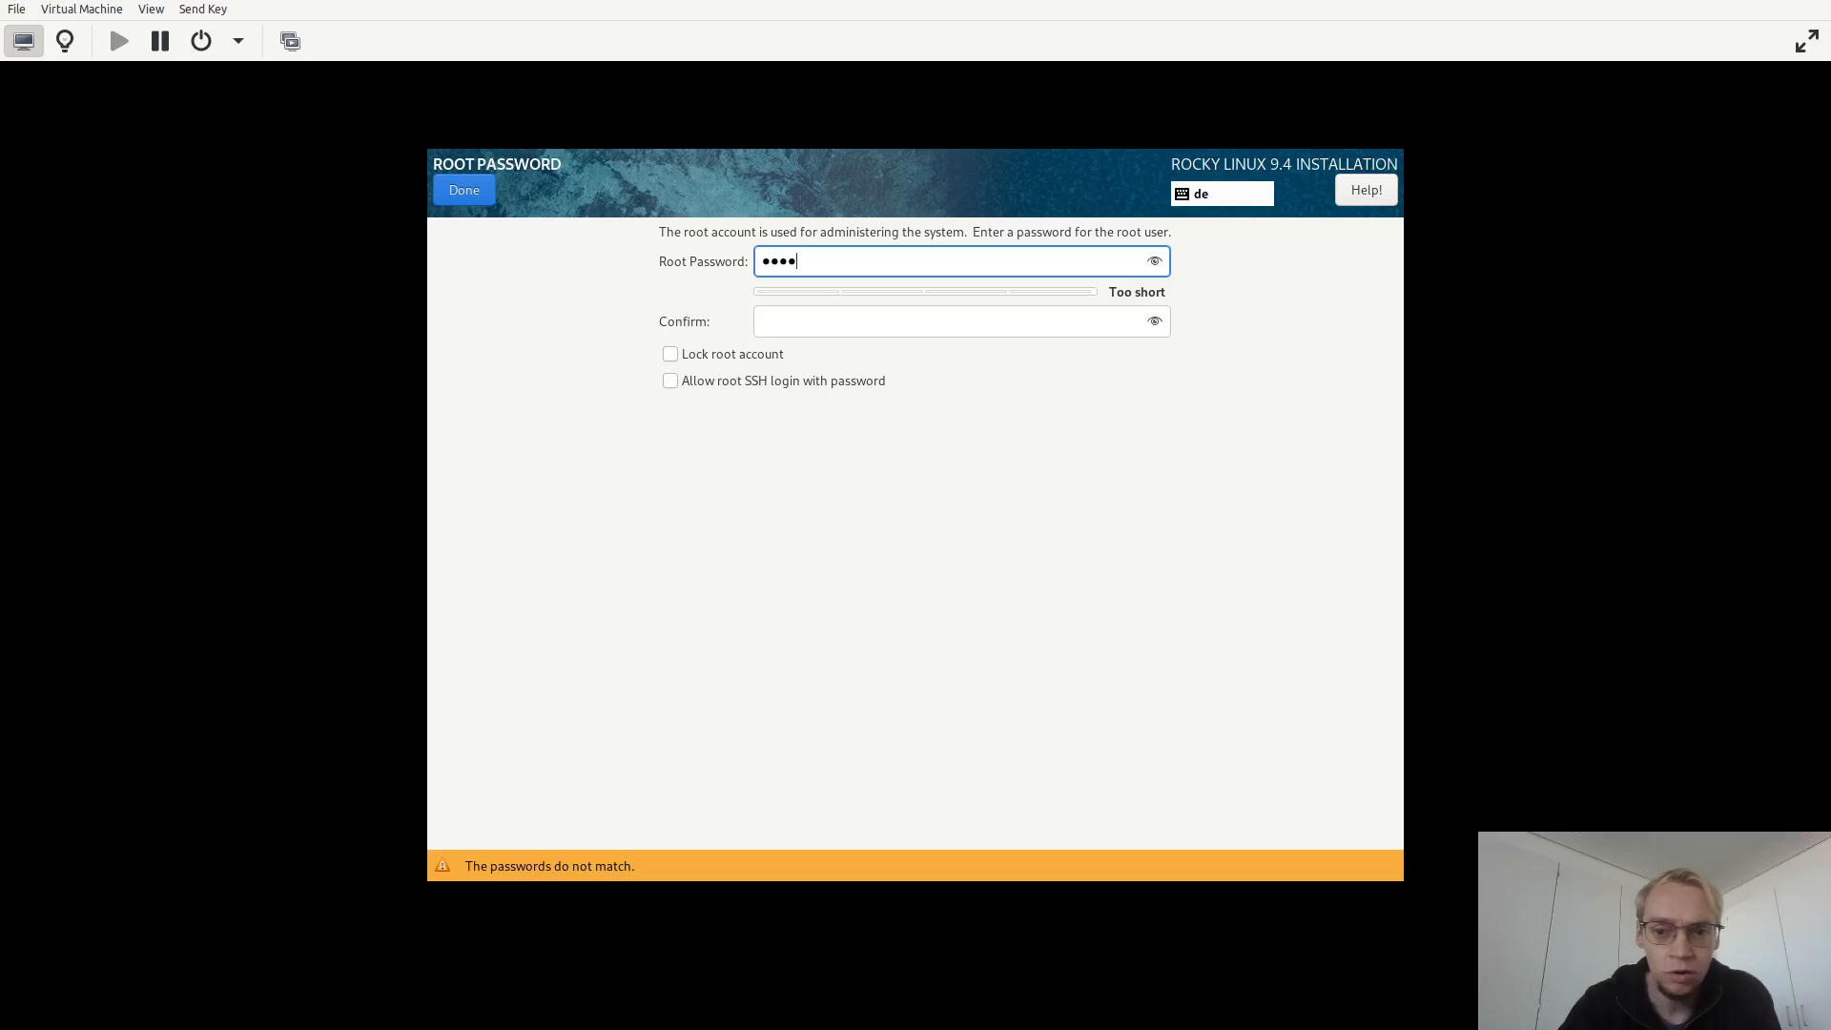
{"action": "left_click", "coordinate": [834, 321]}
{"action": "type", "text": "root"}
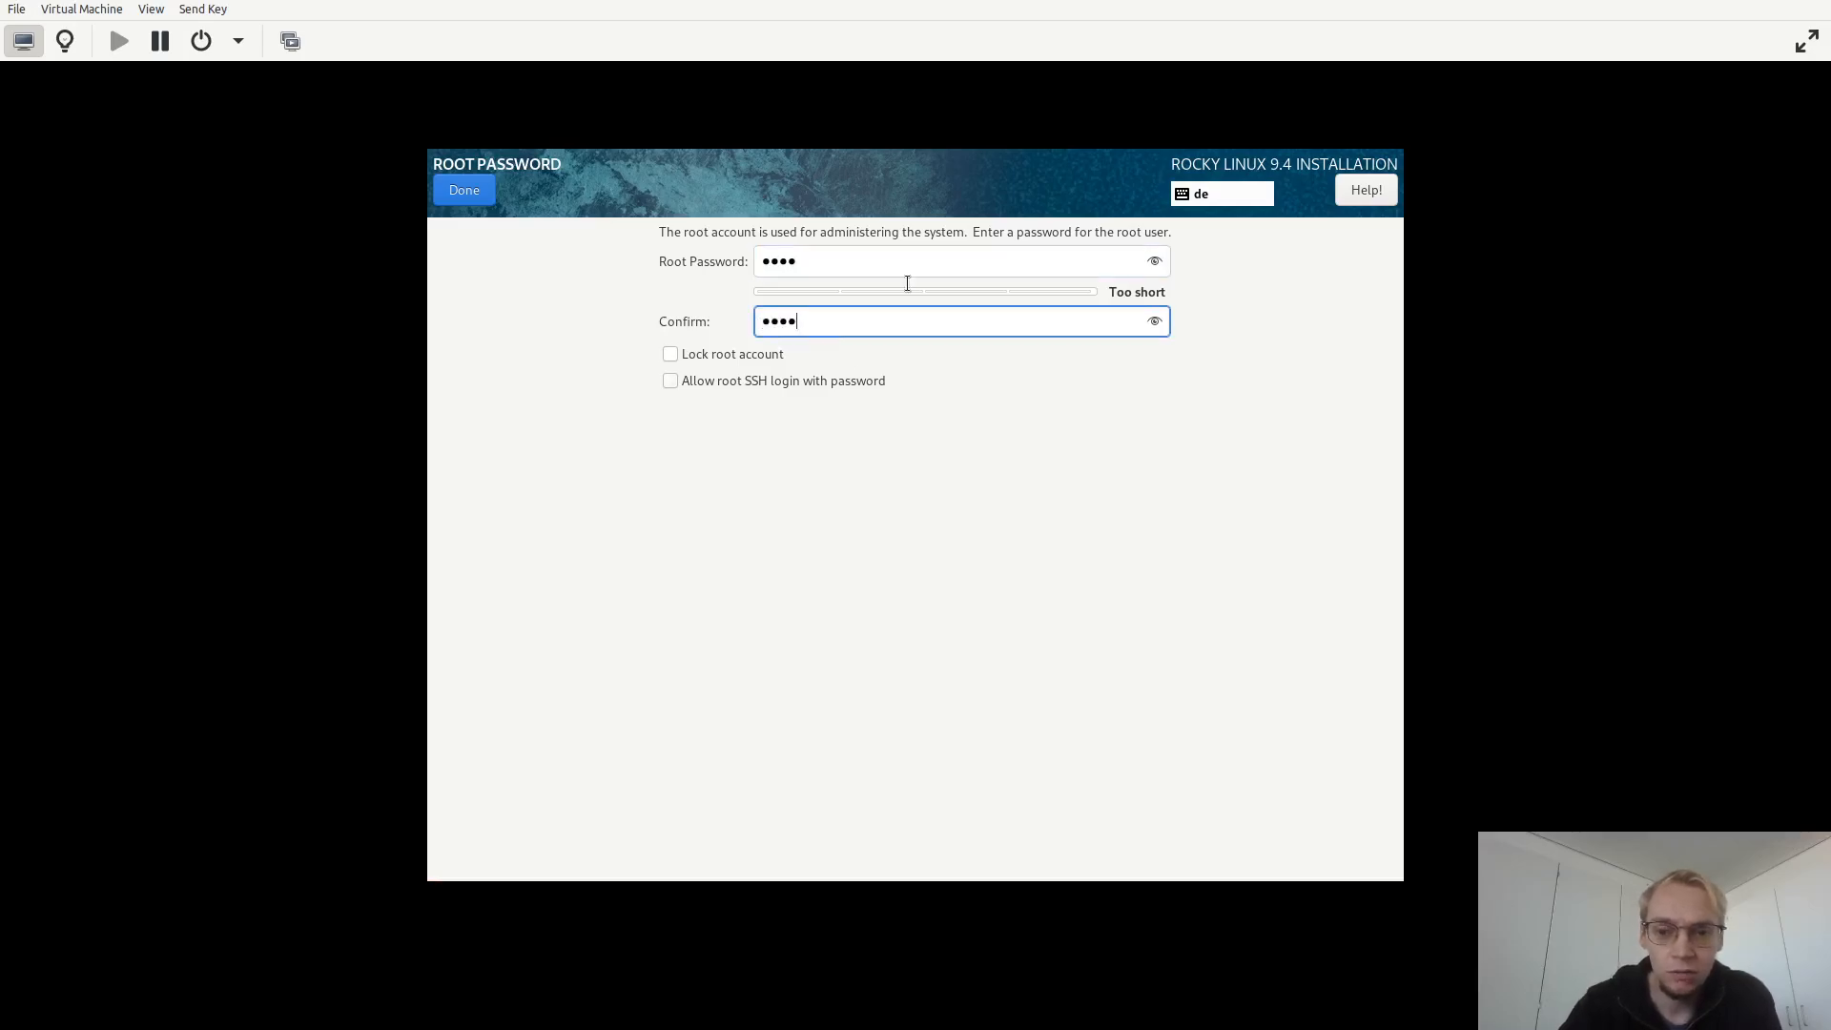
{"action": "left_click", "coordinate": [1153, 264]}
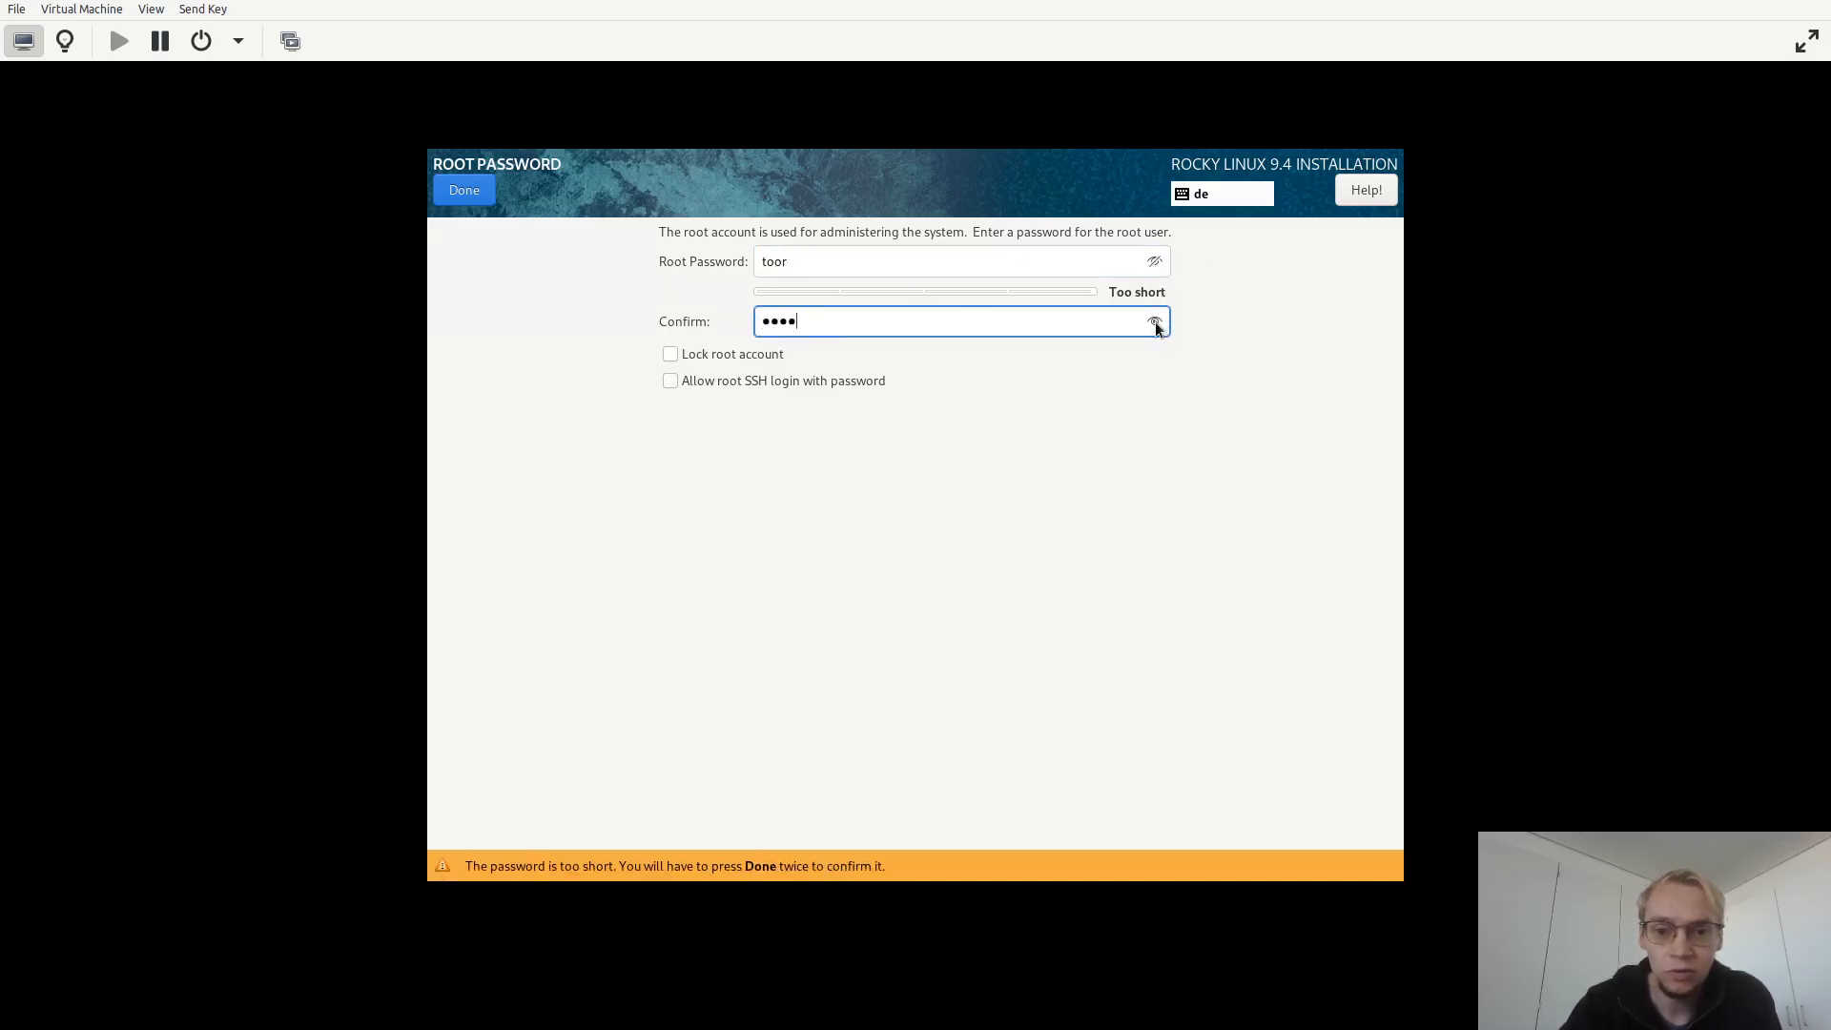
{"action": "left_click", "coordinate": [1155, 323]}
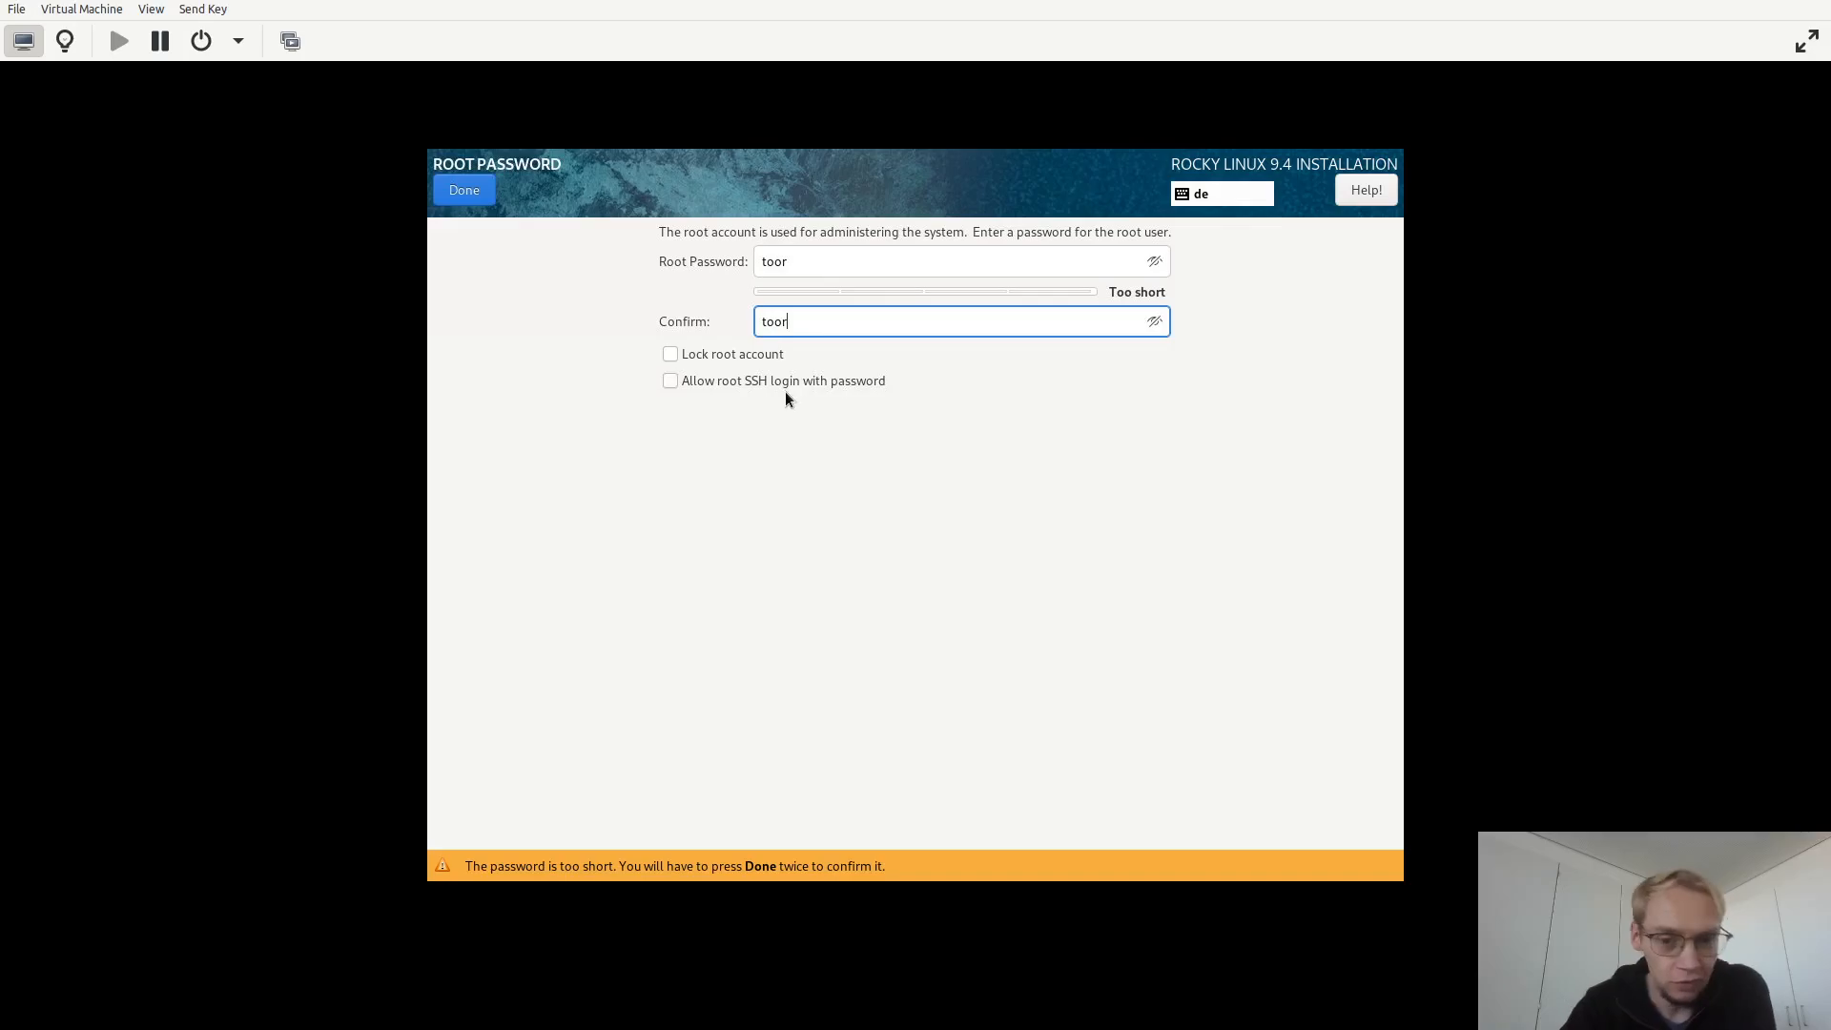
Allow root SSH login with password and confirm the short root password by finishing twice.
{"action": "left_click", "coordinate": [671, 381]}
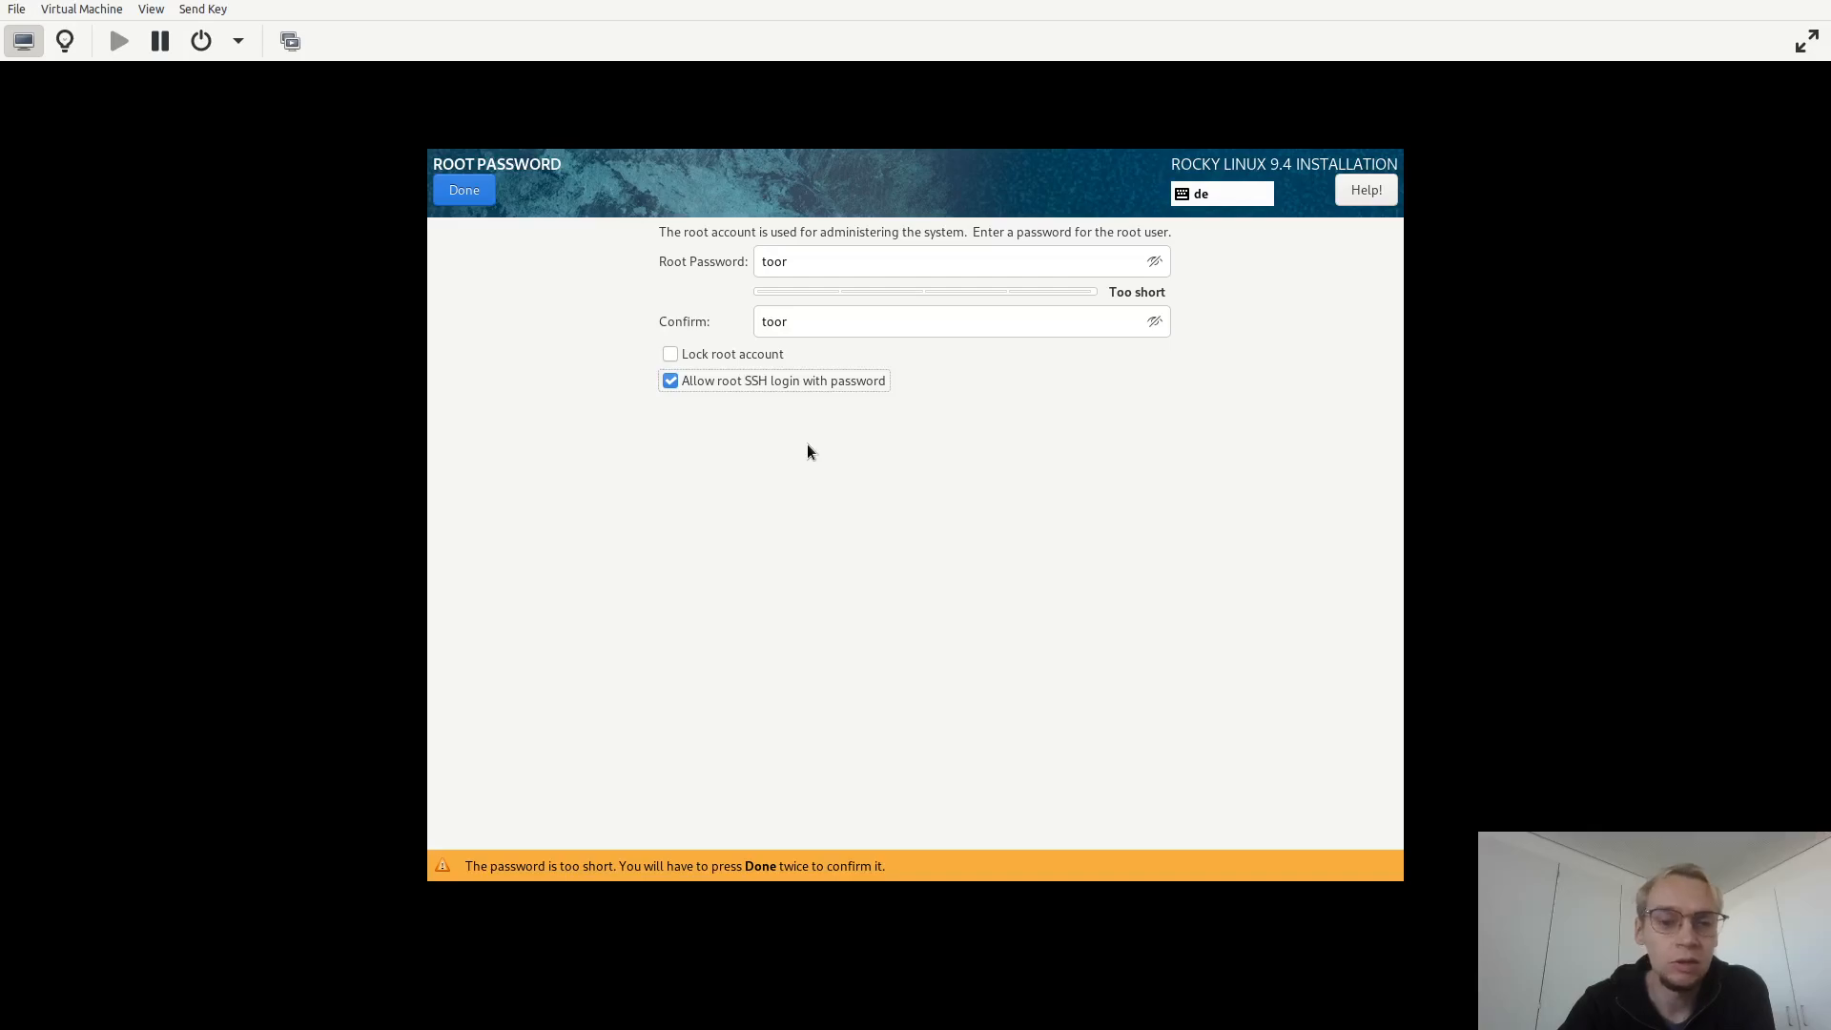
{"action": "left_click", "coordinate": [477, 202]}
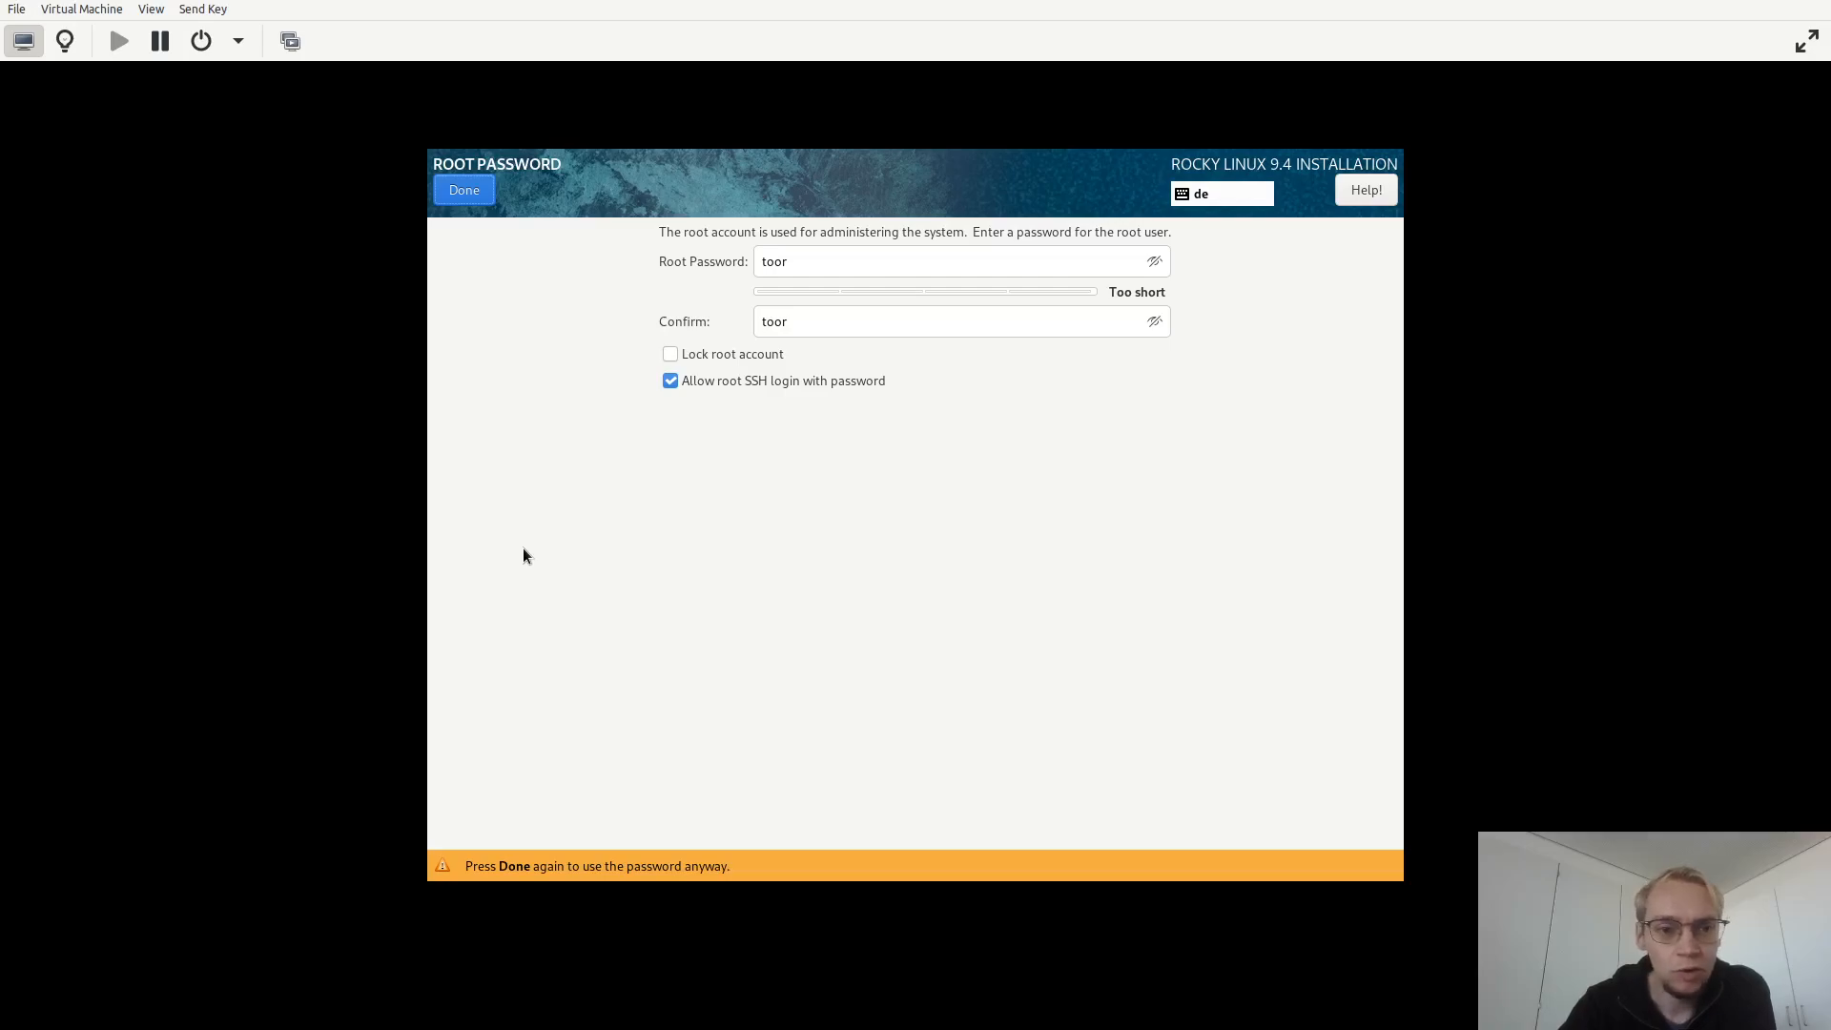
{"action": "left_click", "coordinate": [463, 191]}
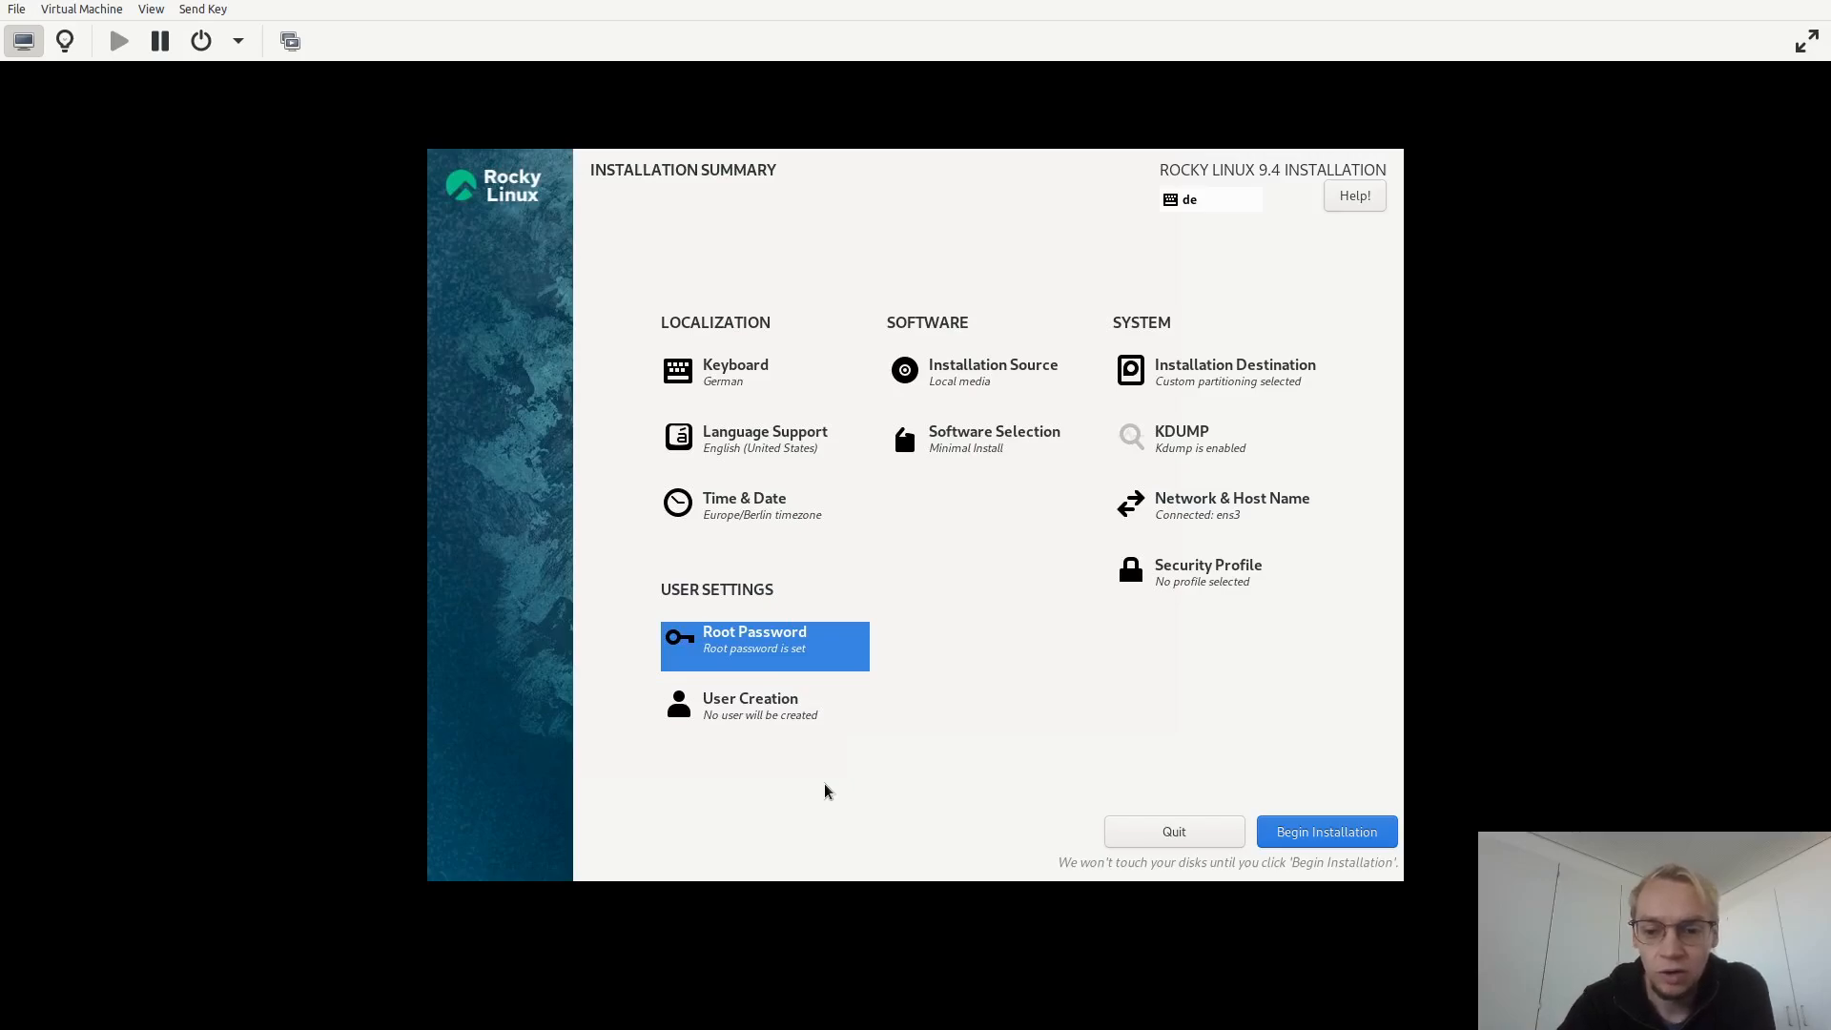
Begin the installation.
{"action": "left_click", "coordinate": [1317, 833]}
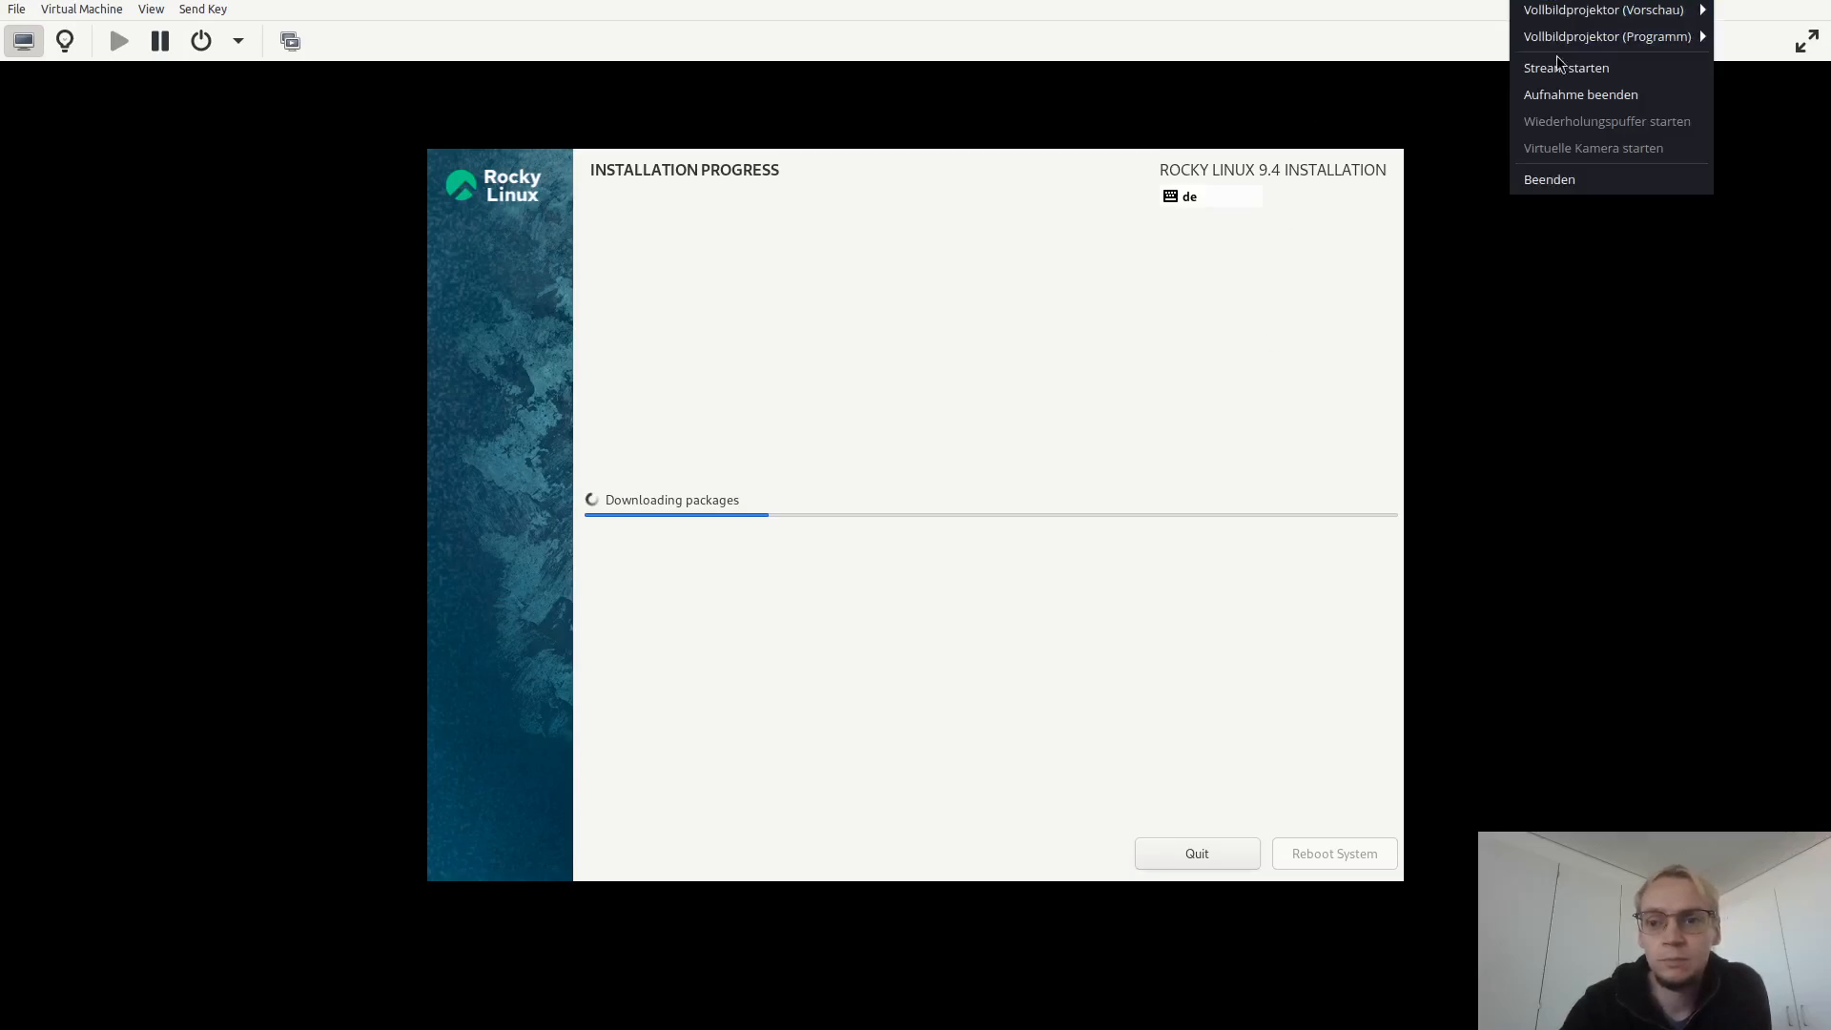
{"action": "left_click", "coordinate": [1560, 93]}
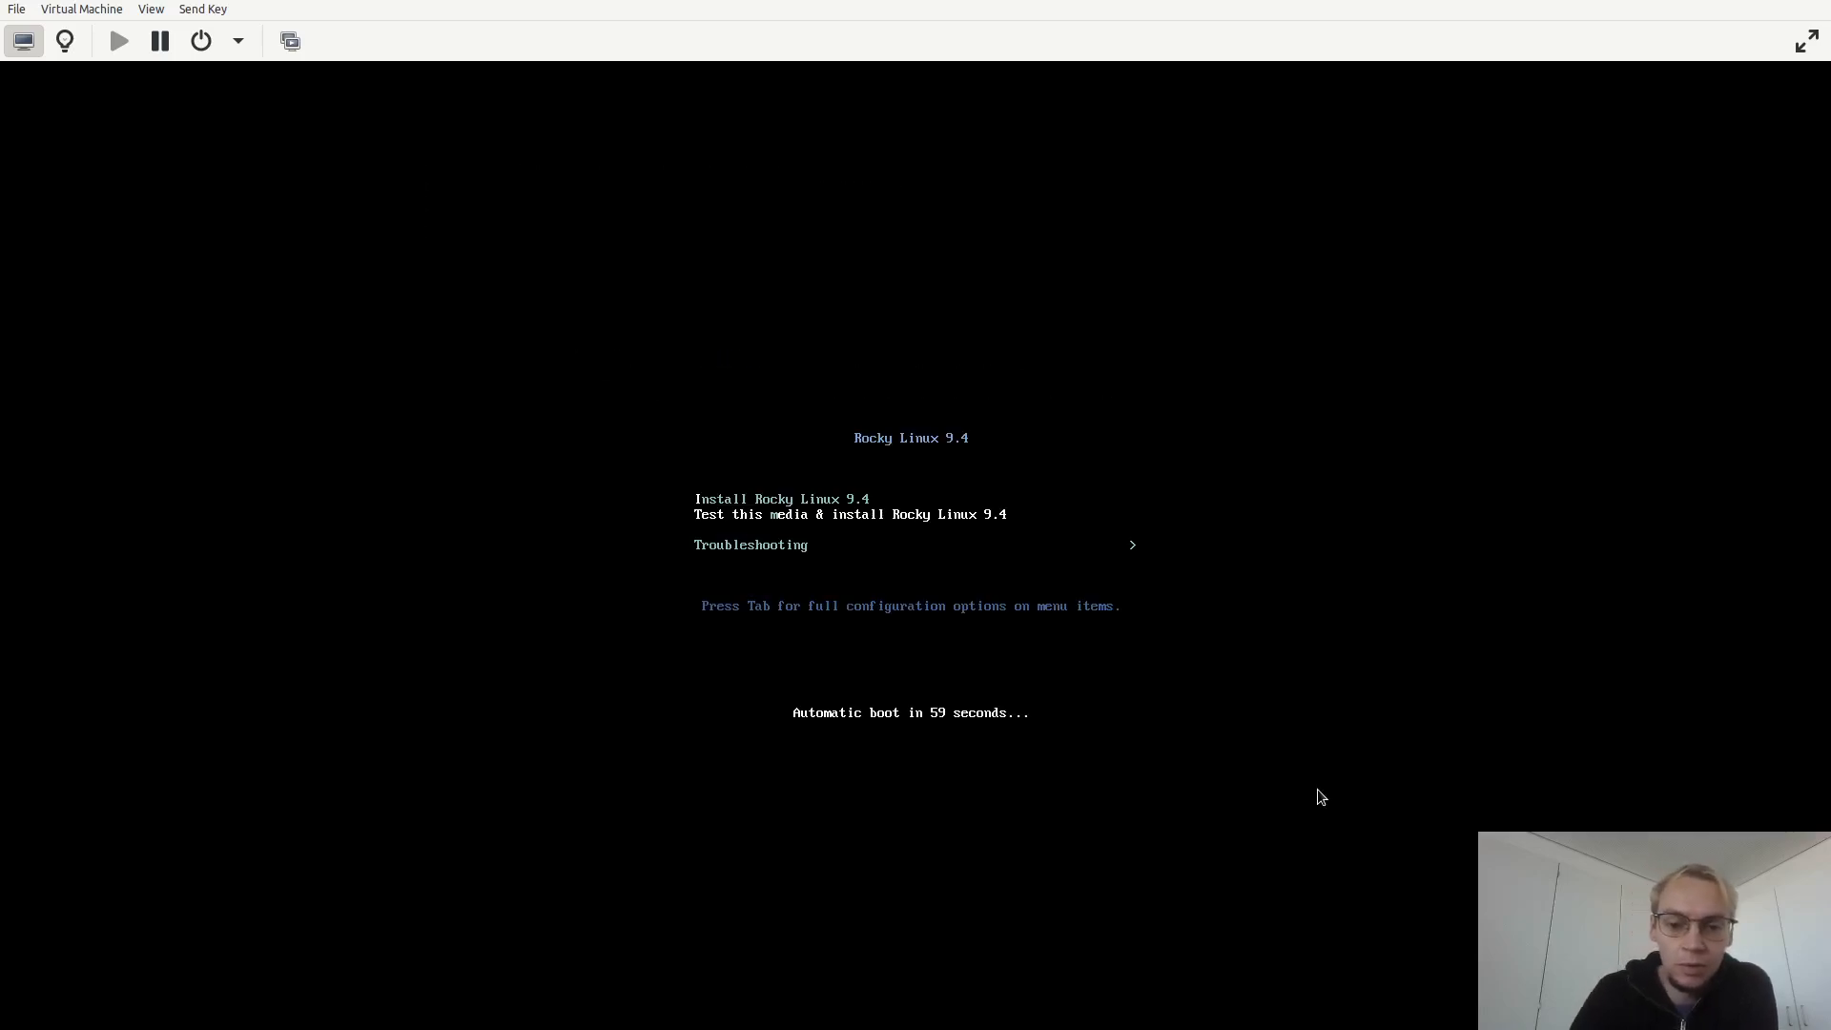
Force off the virtual machine to skip the install media boot, then start it again.
{"action": "left_click", "coordinate": [250, 44]}
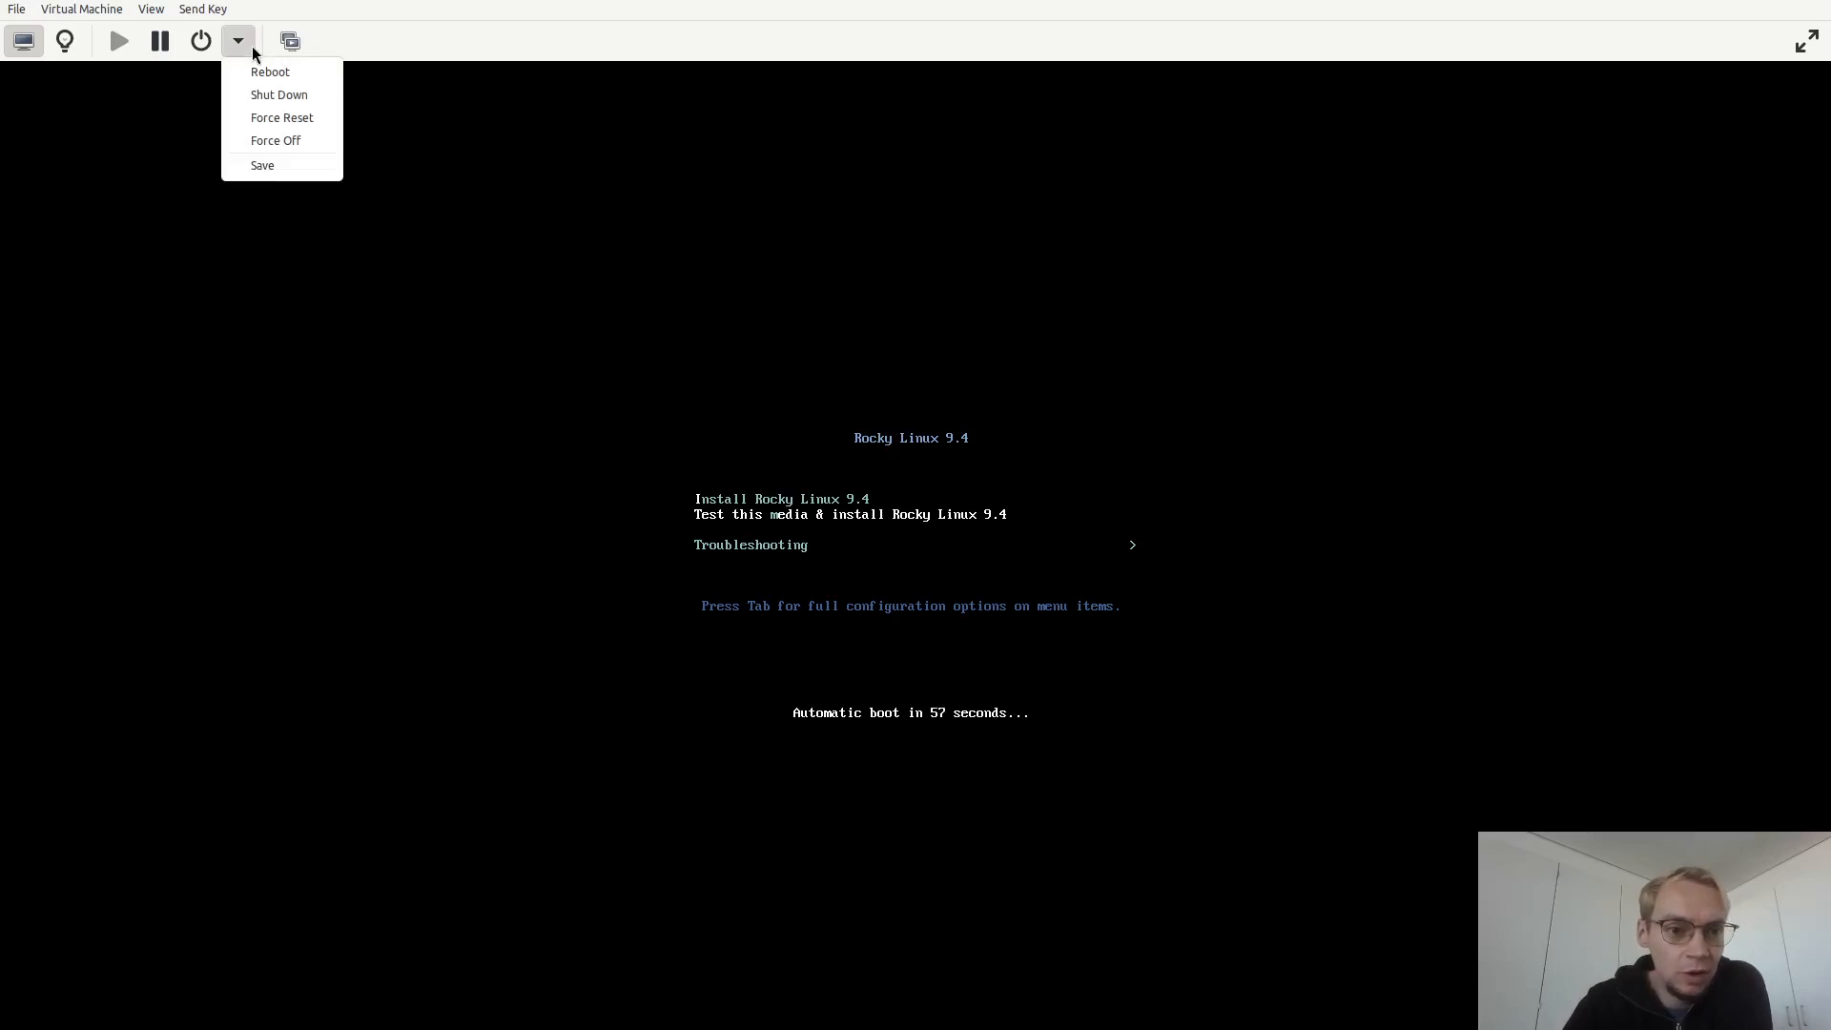
{"action": "left_click", "coordinate": [277, 140]}
{"action": "left_click", "coordinate": [949, 596]}
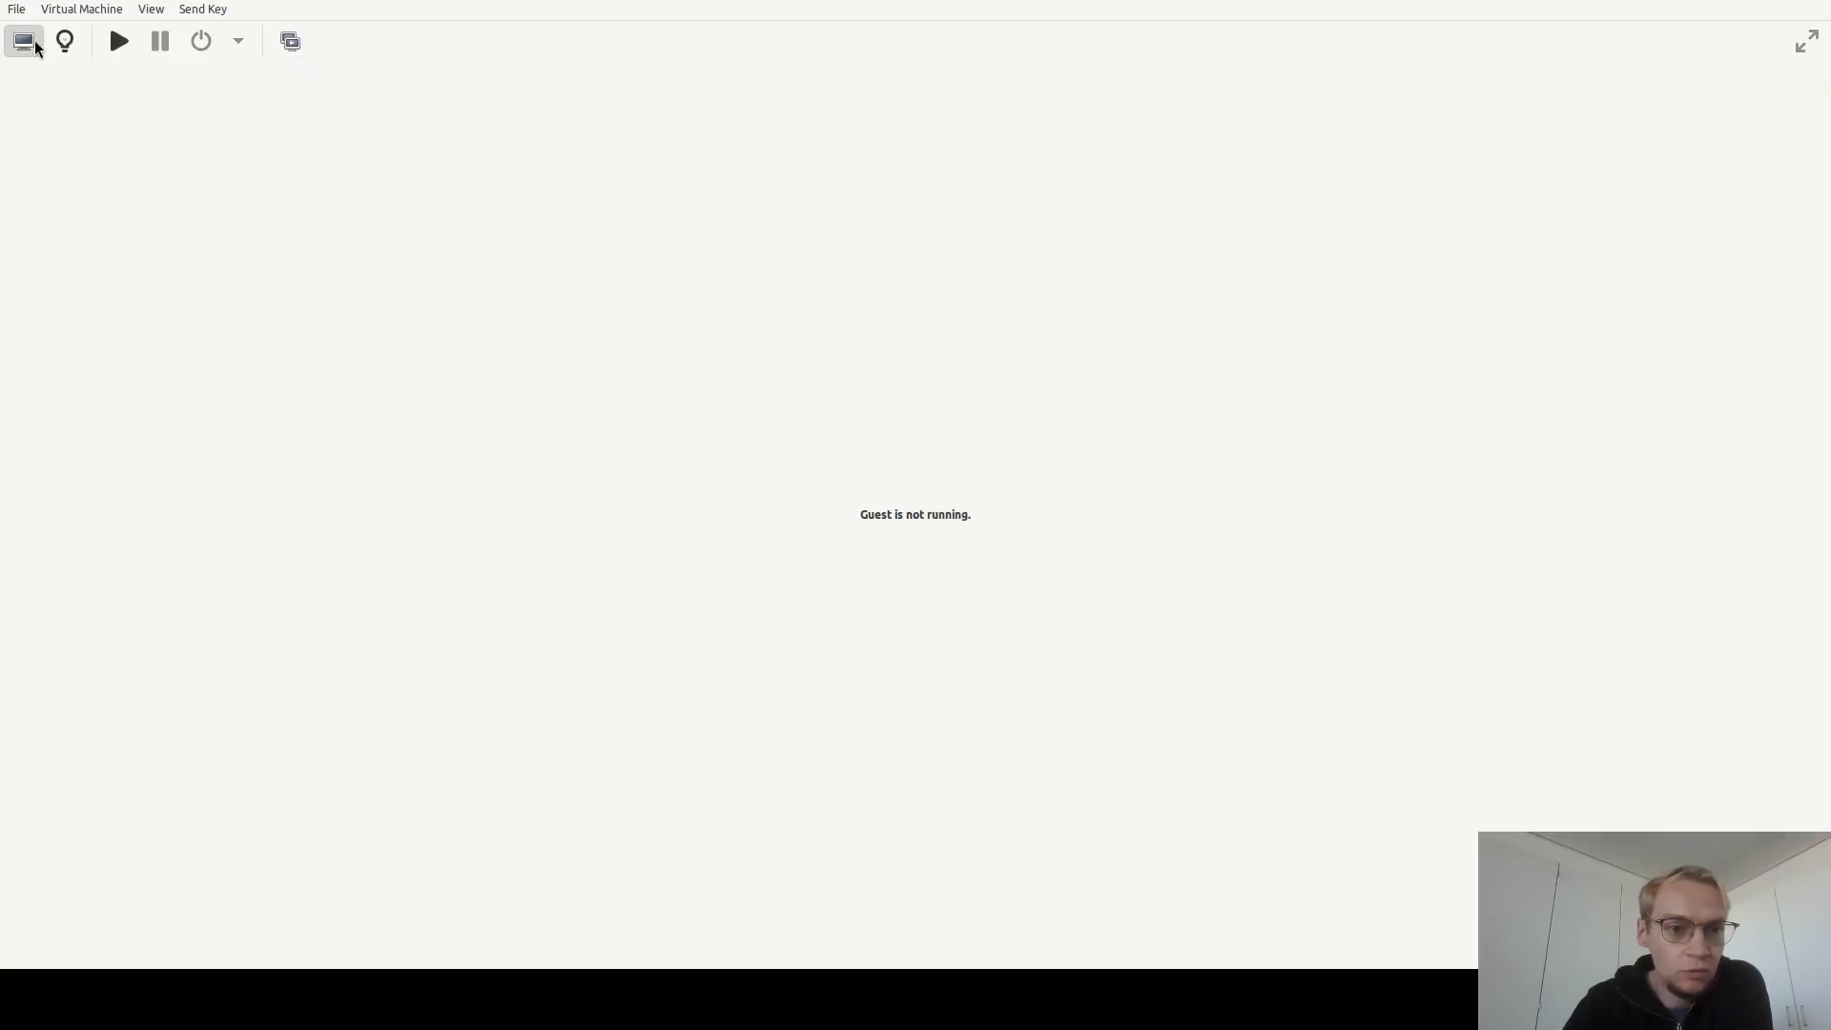
{"action": "left_click", "coordinate": [111, 46]}
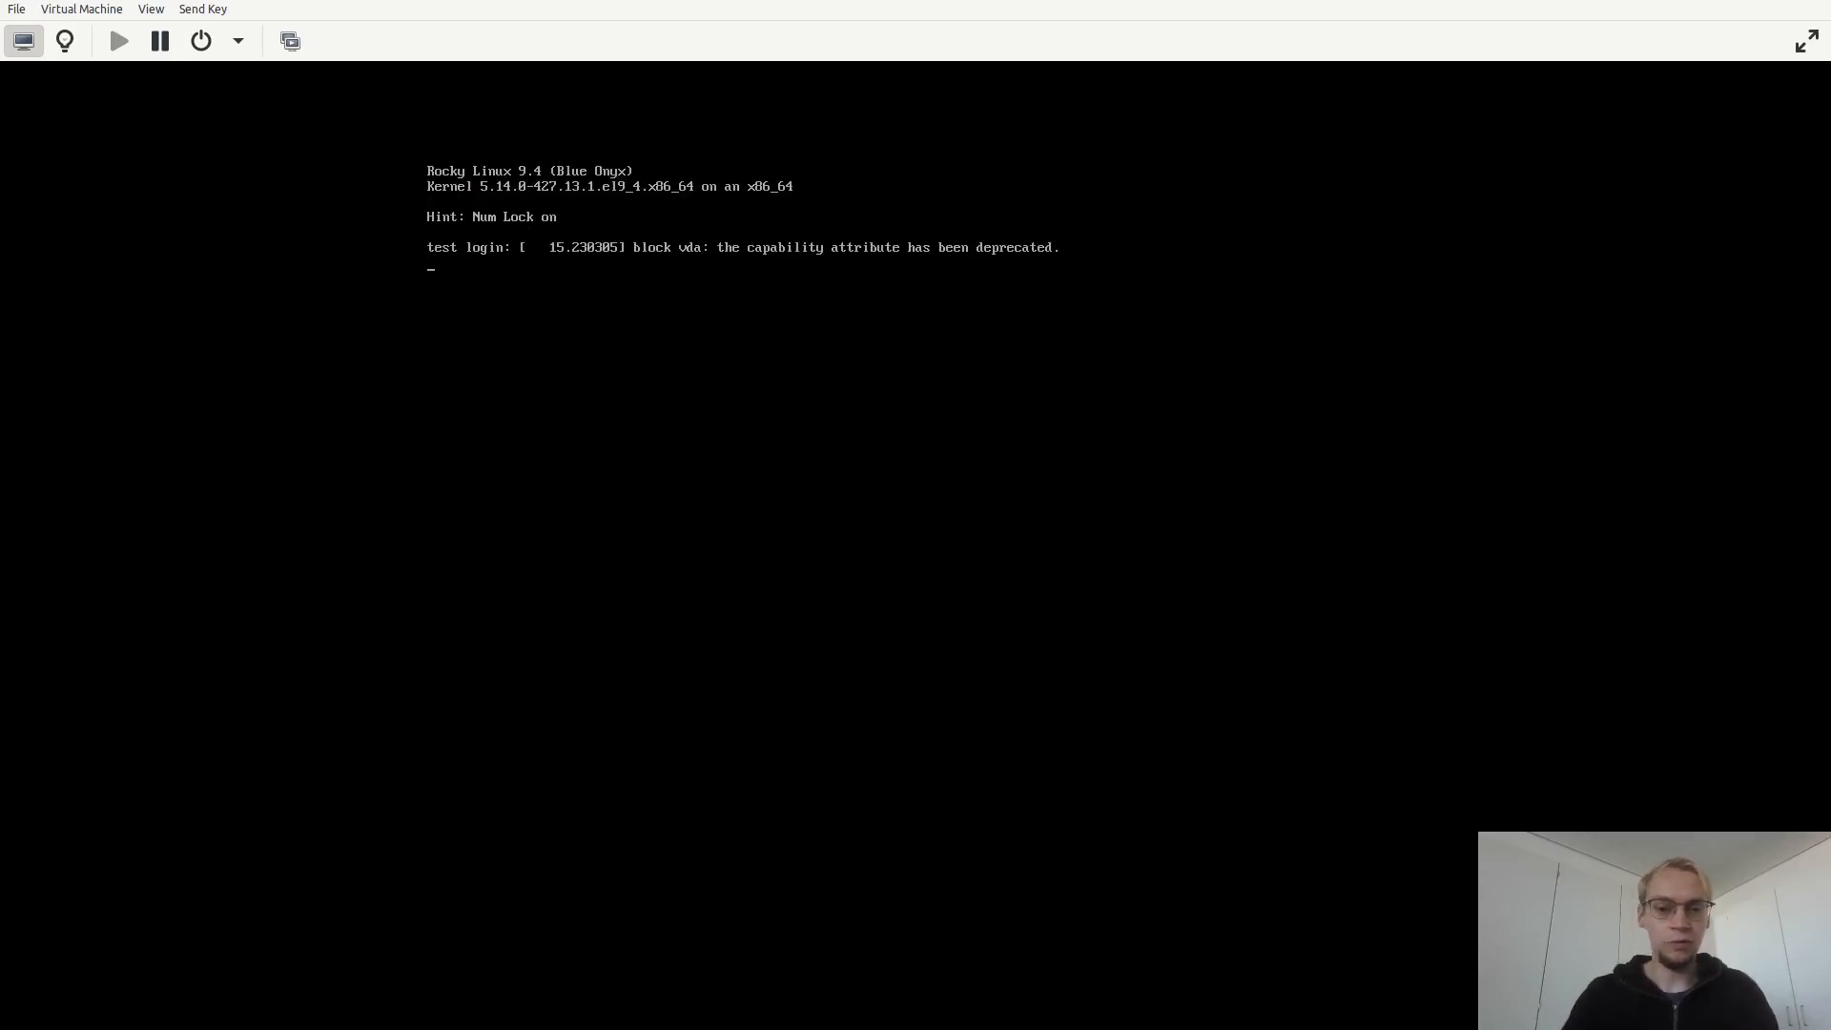
Log in to the console as root with the root password.
{"action": "type", "text": "root"}
{"action": "key", "text": "Return"}
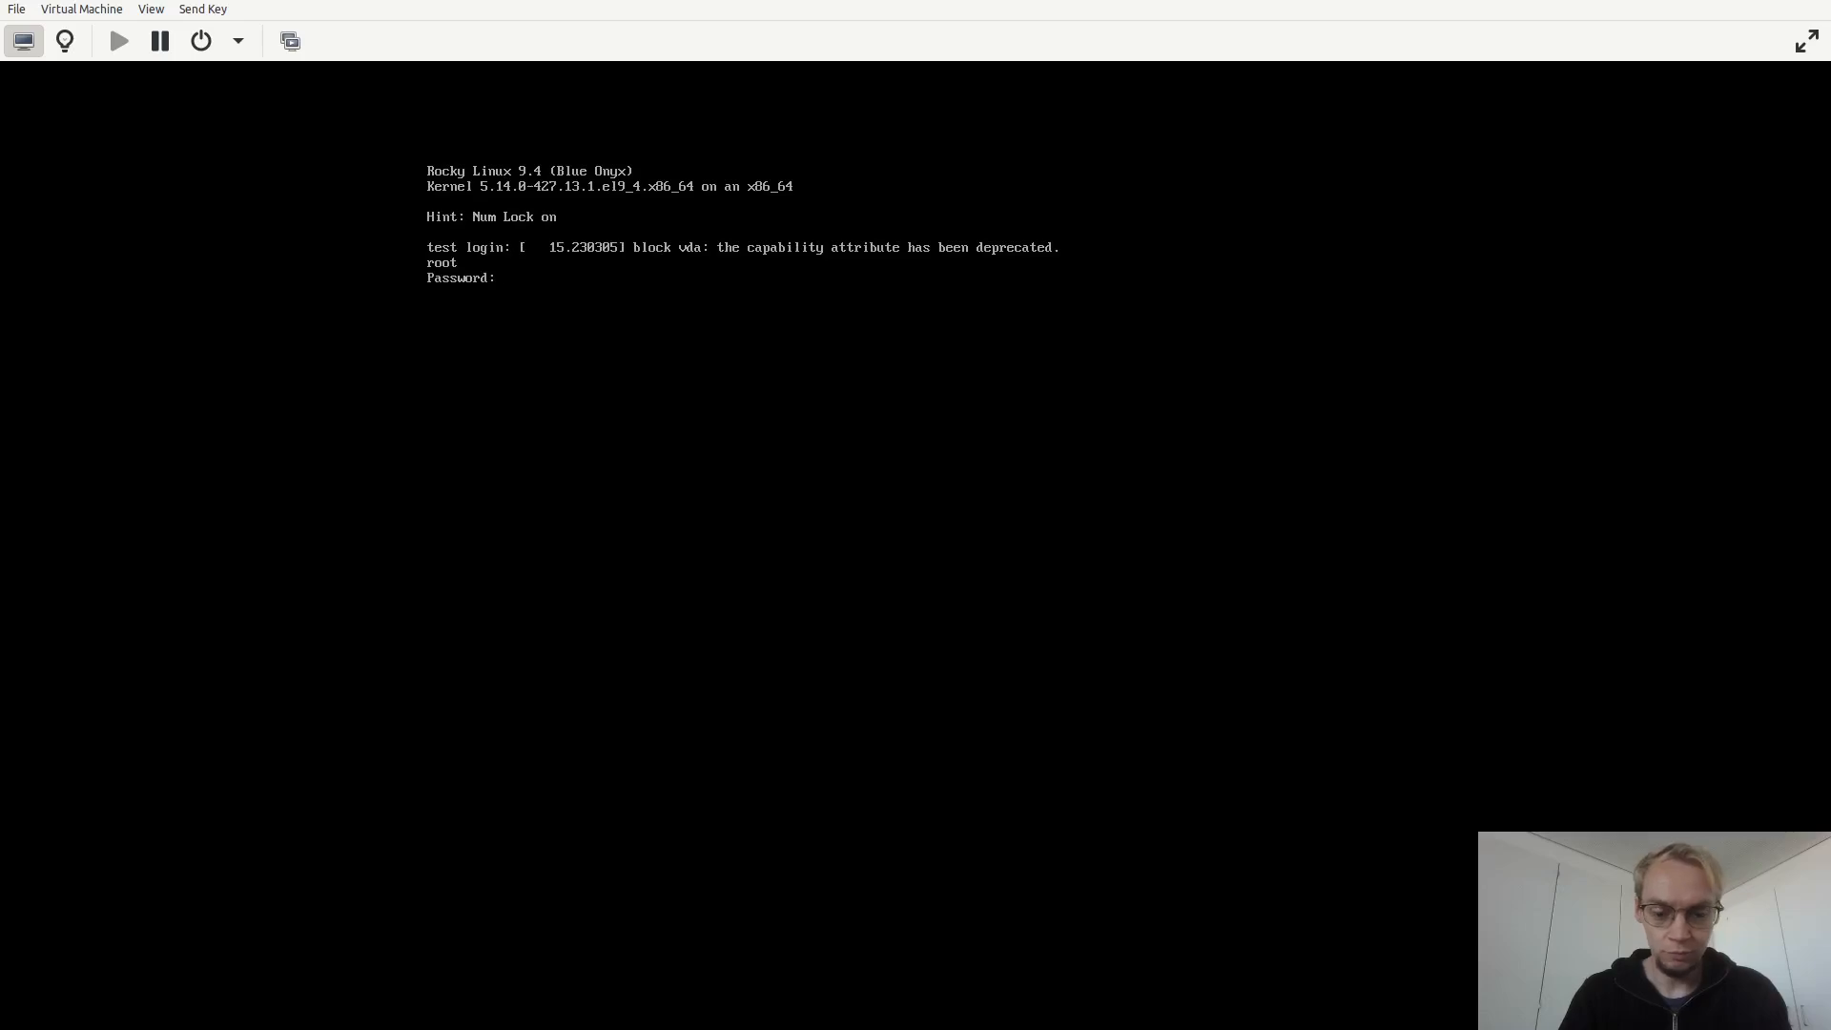
{"action": "key", "text": "Return"}
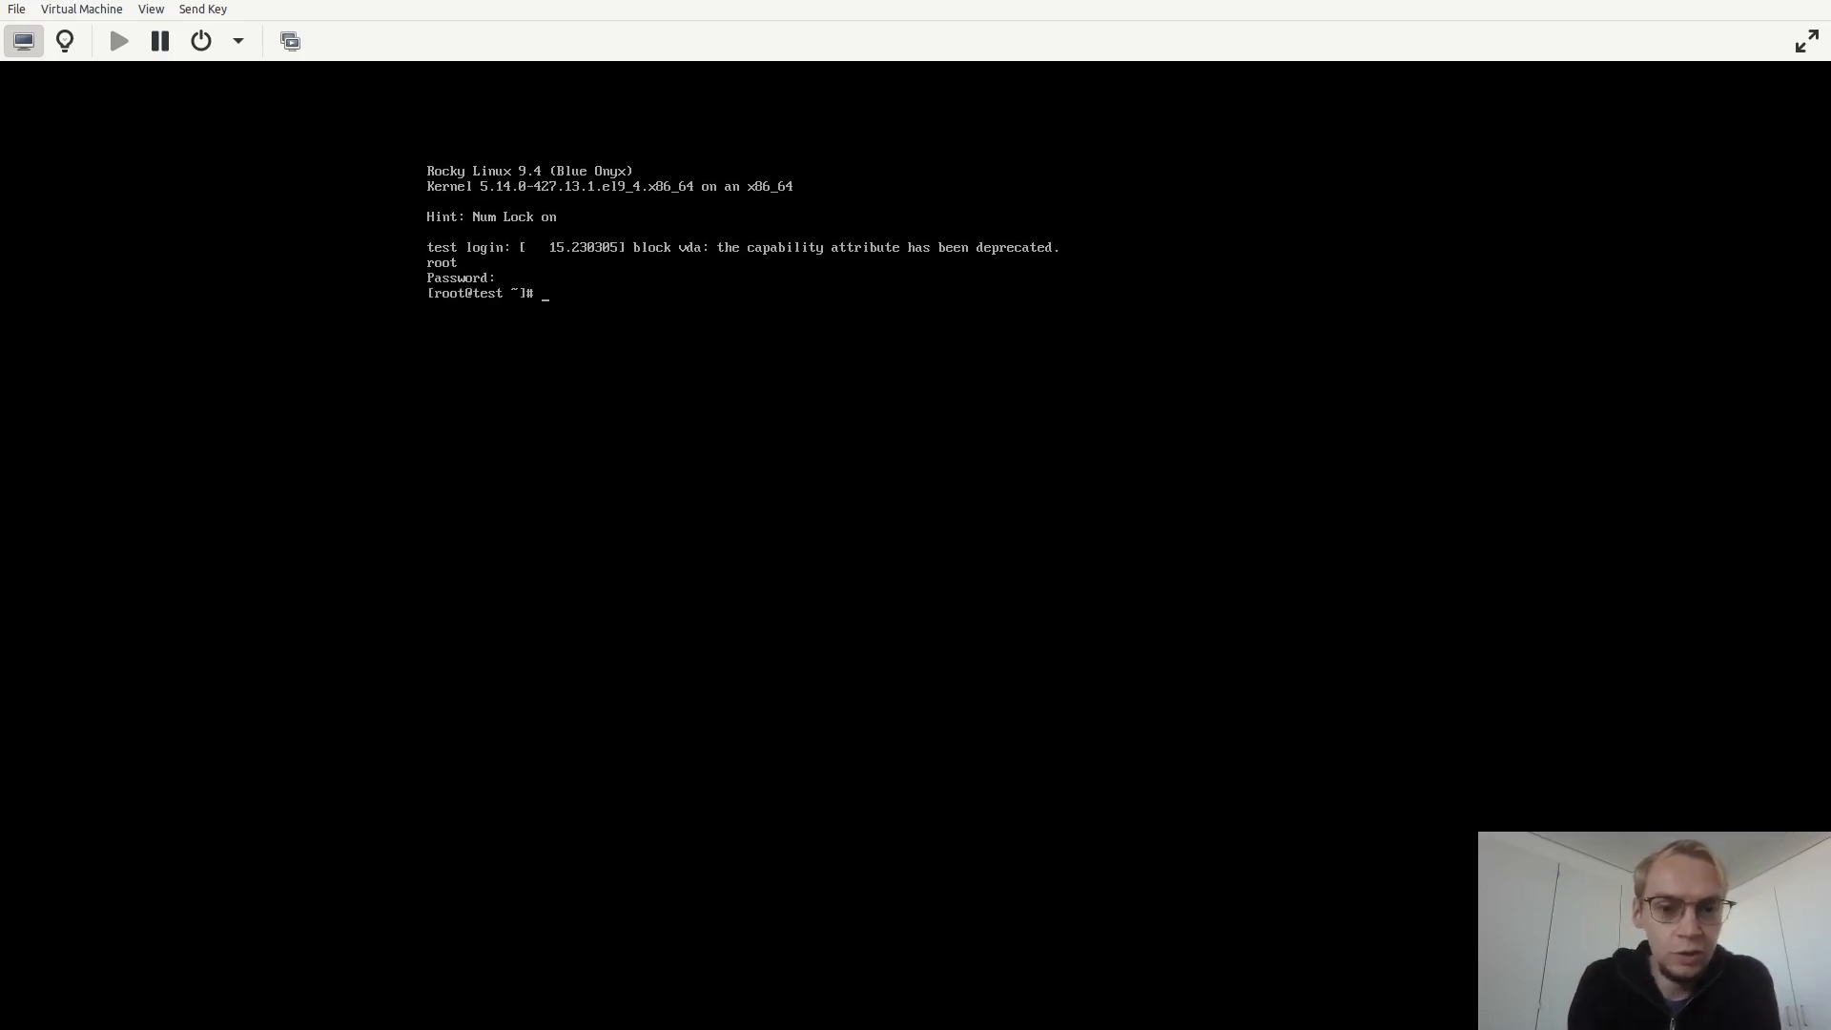
Ping 8.8.8.8 to test internet connectivity, then stop the ping.
{"action": "type", "text": "ping "}
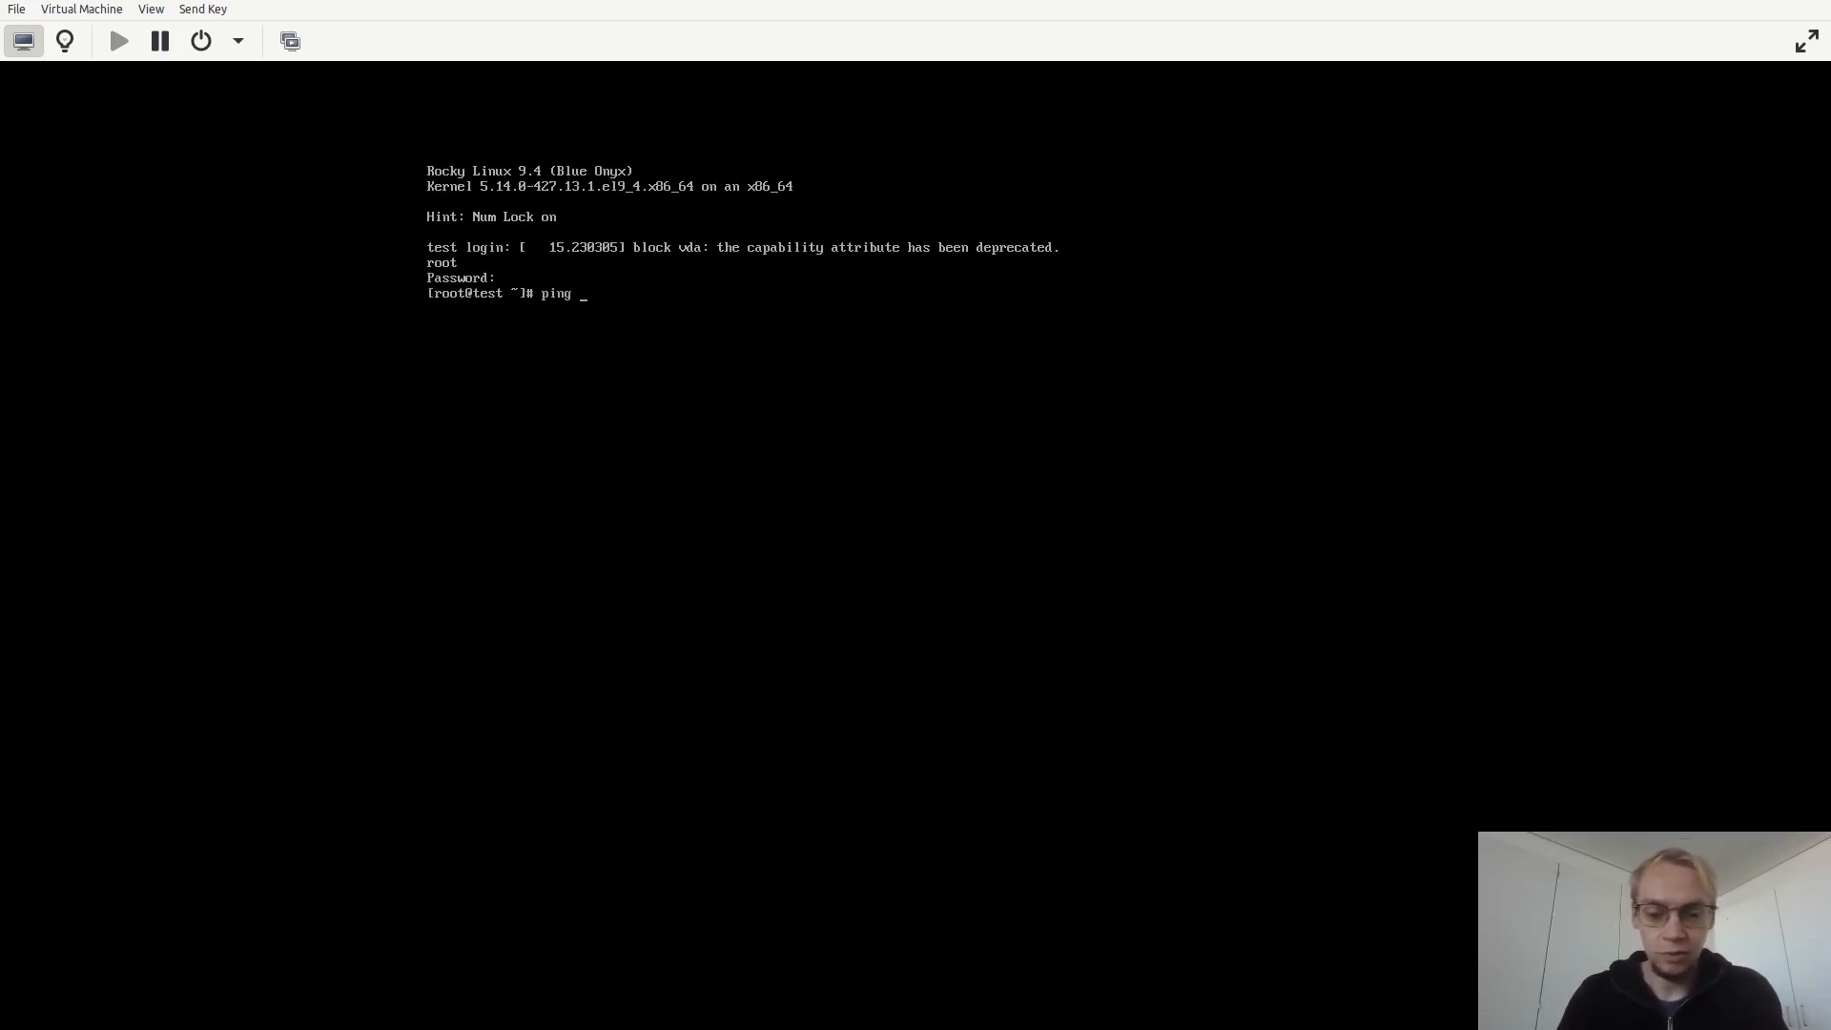
{"action": "type", "text": "8.8.8.8"}
{"action": "key", "text": "Return"}
{"action": "key", "text": "ctrl+c"}
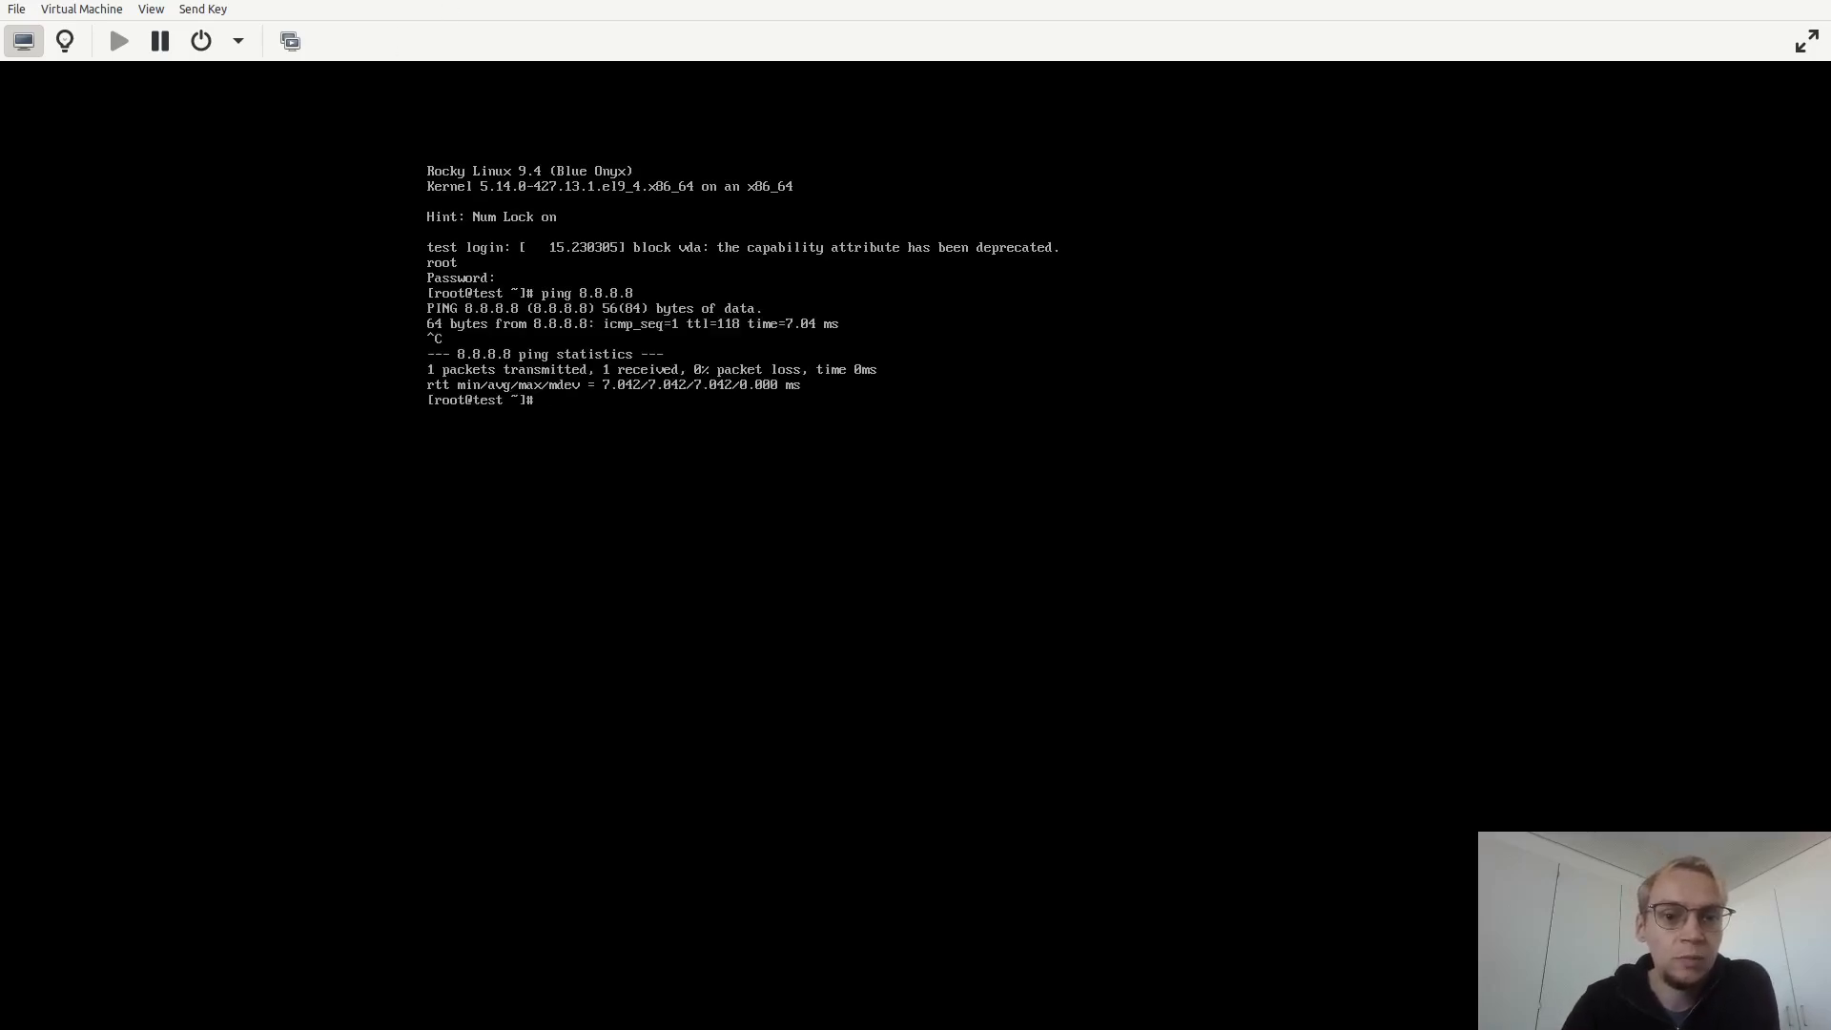
Switch to the browser's NMS Prime trial page and scroll to the Get started form.
{"action": "left_click", "coordinate": [451, 2]}
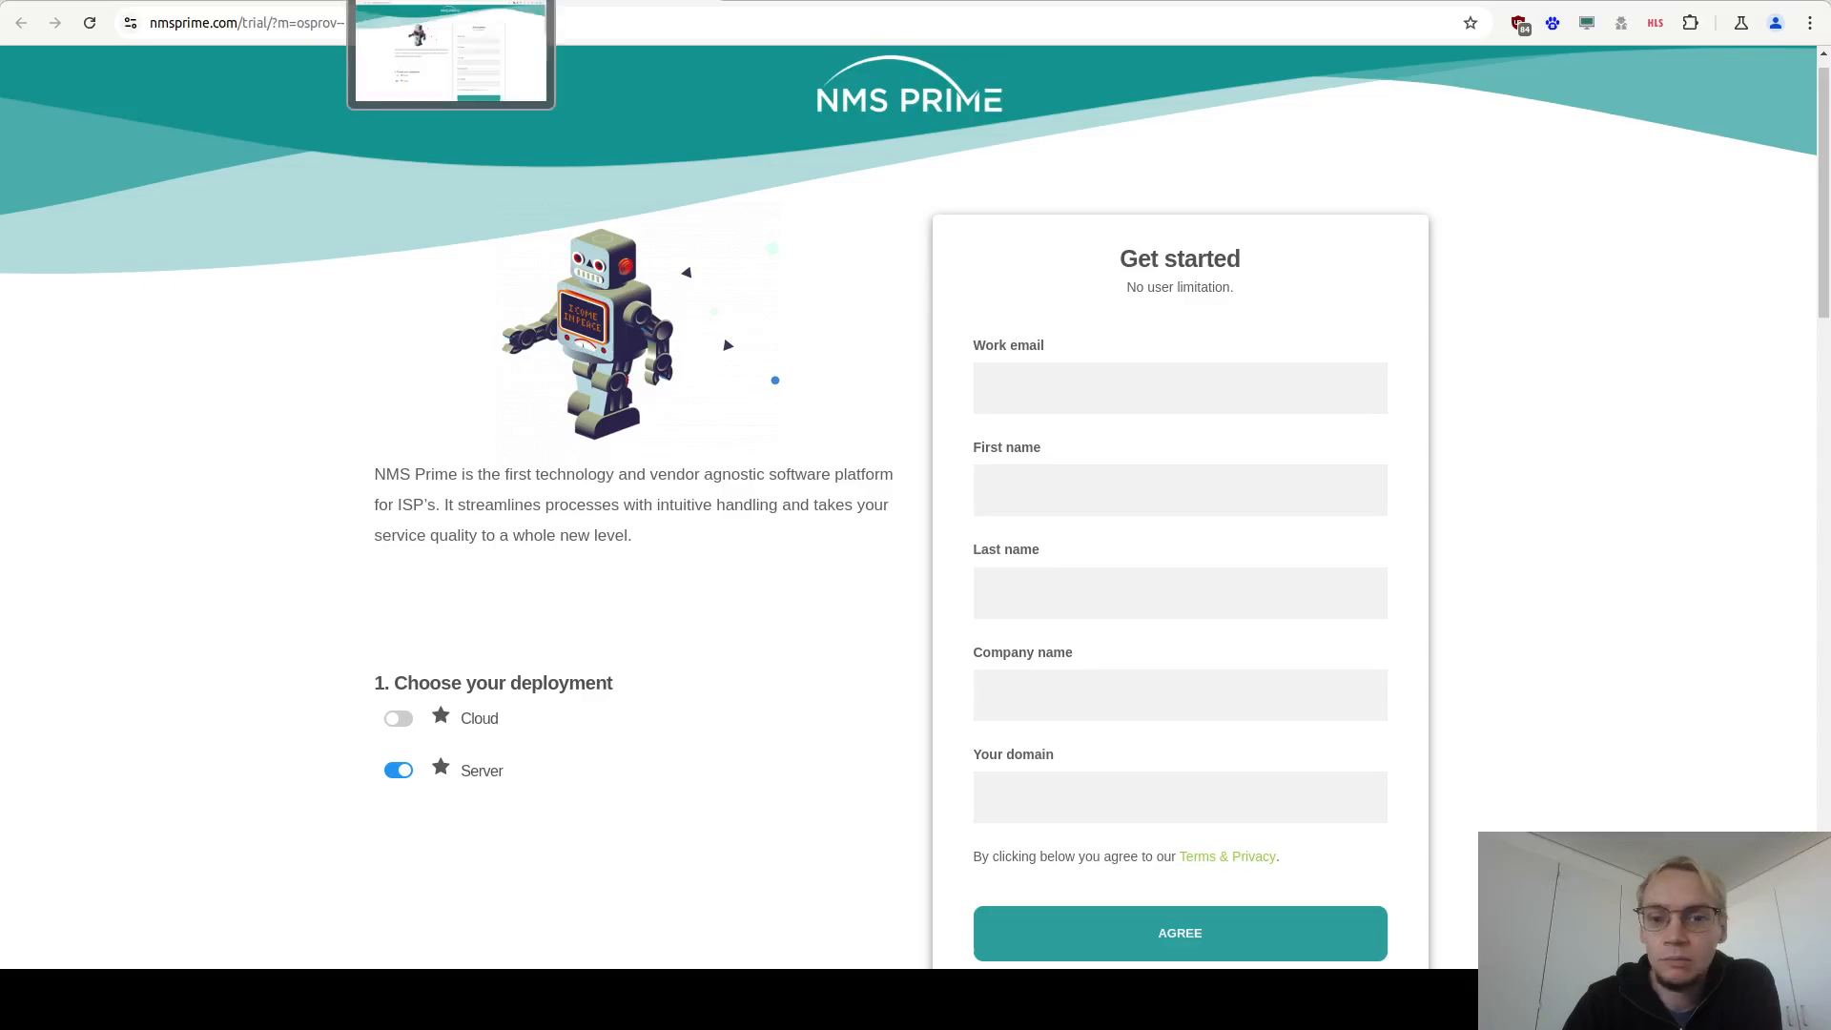
{"action": "scroll", "coordinate": [256, 479], "scroll_direction": "down", "scroll_amount": 1}
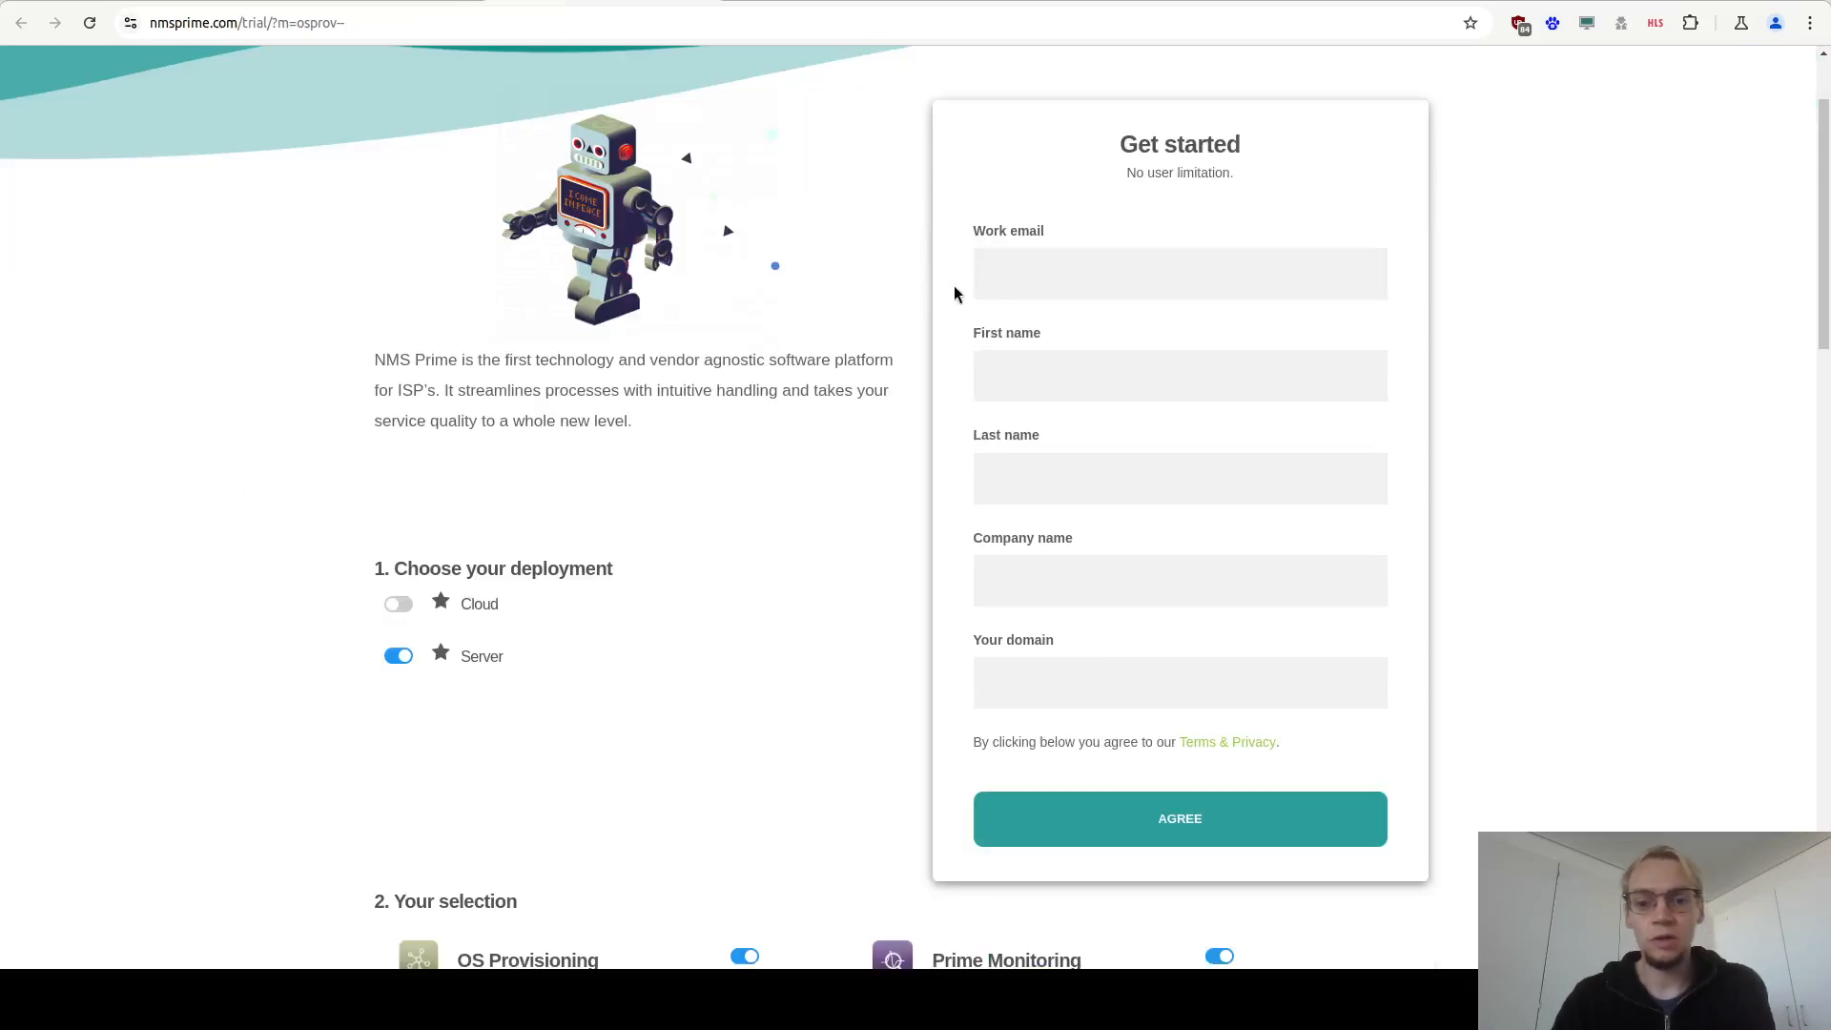
Fill in the trial form's work email, first name and last name with the user's details, and company name NMS Prime.
{"action": "left_click", "coordinate": [1021, 265]}
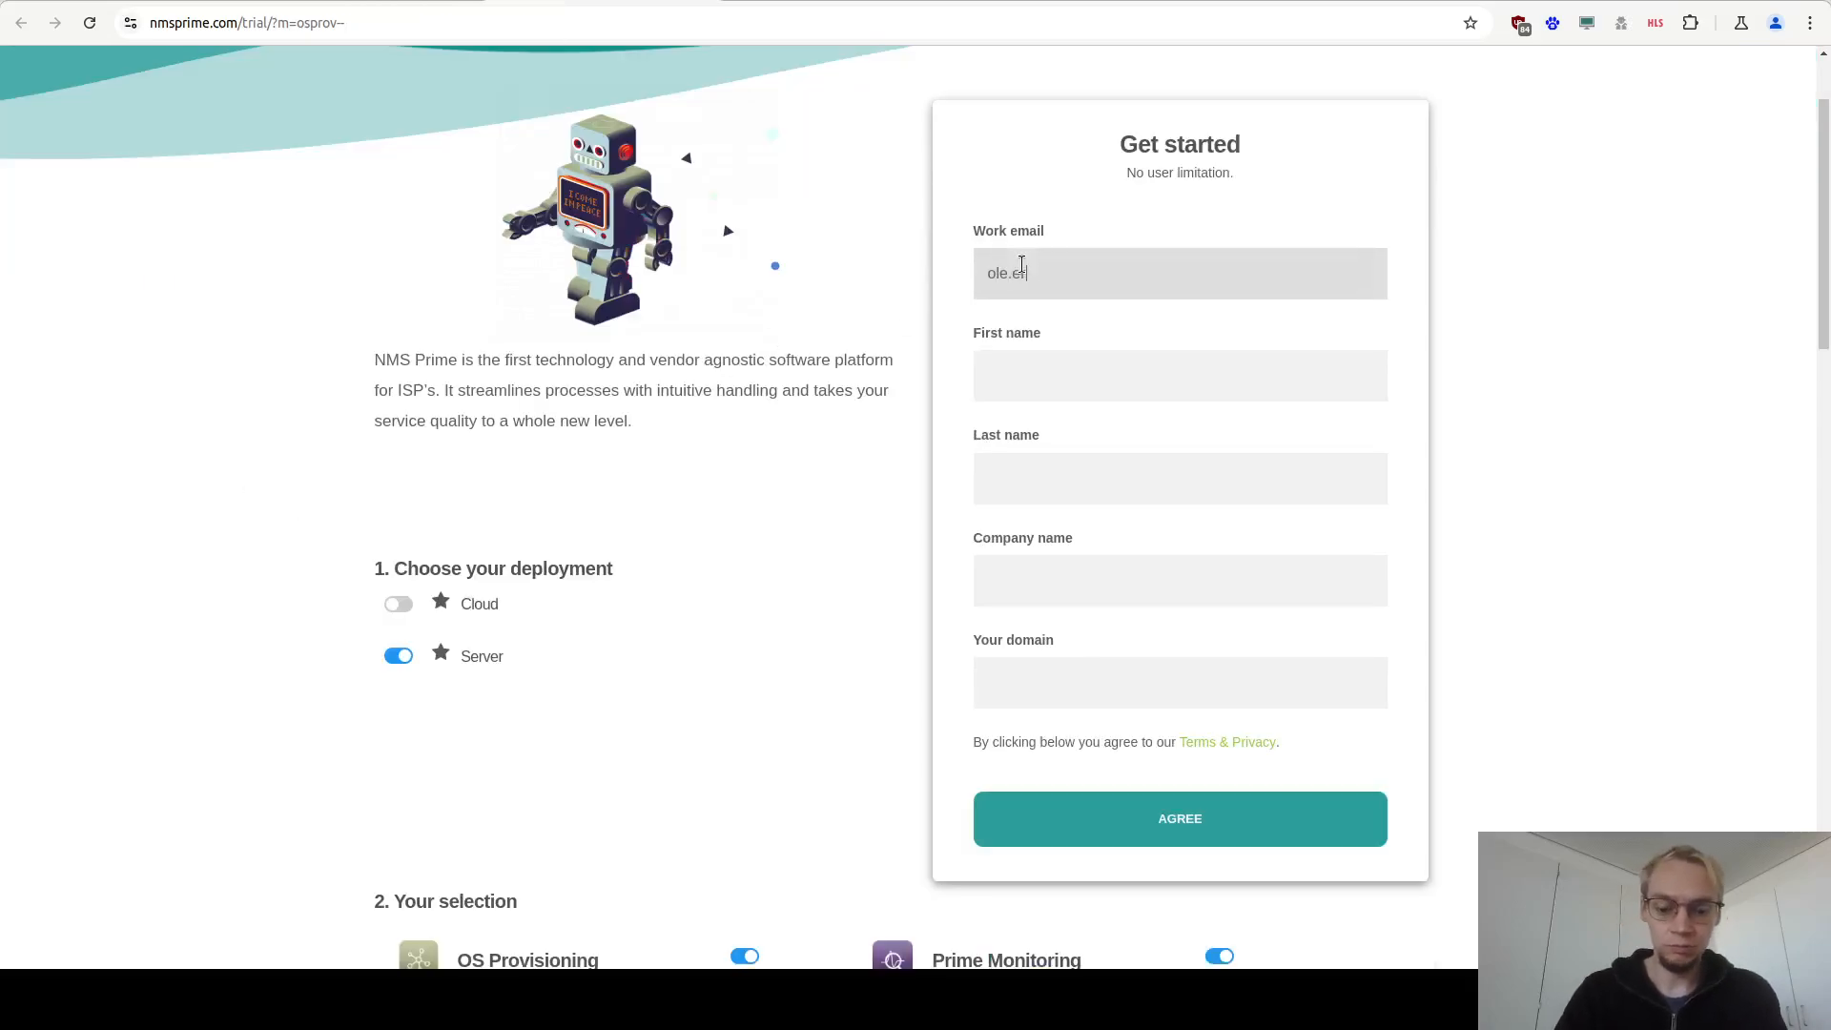
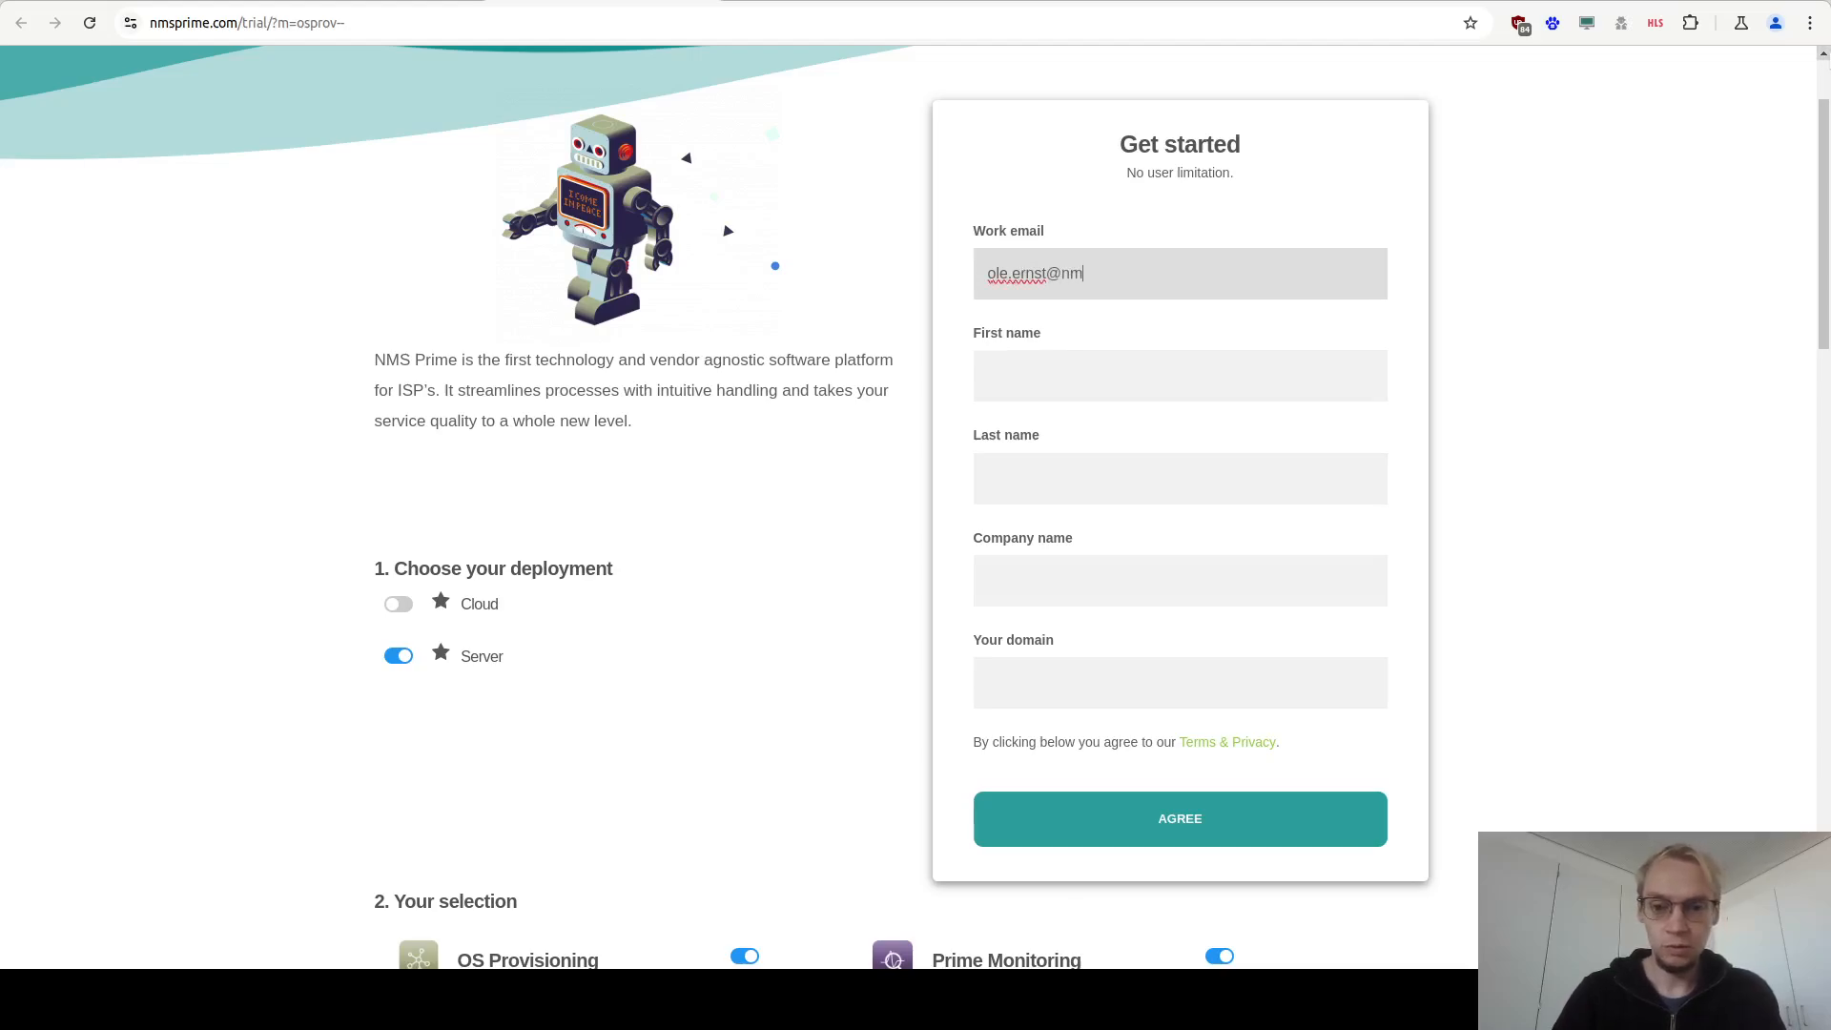
{"action": "key", "text": "Tab"}
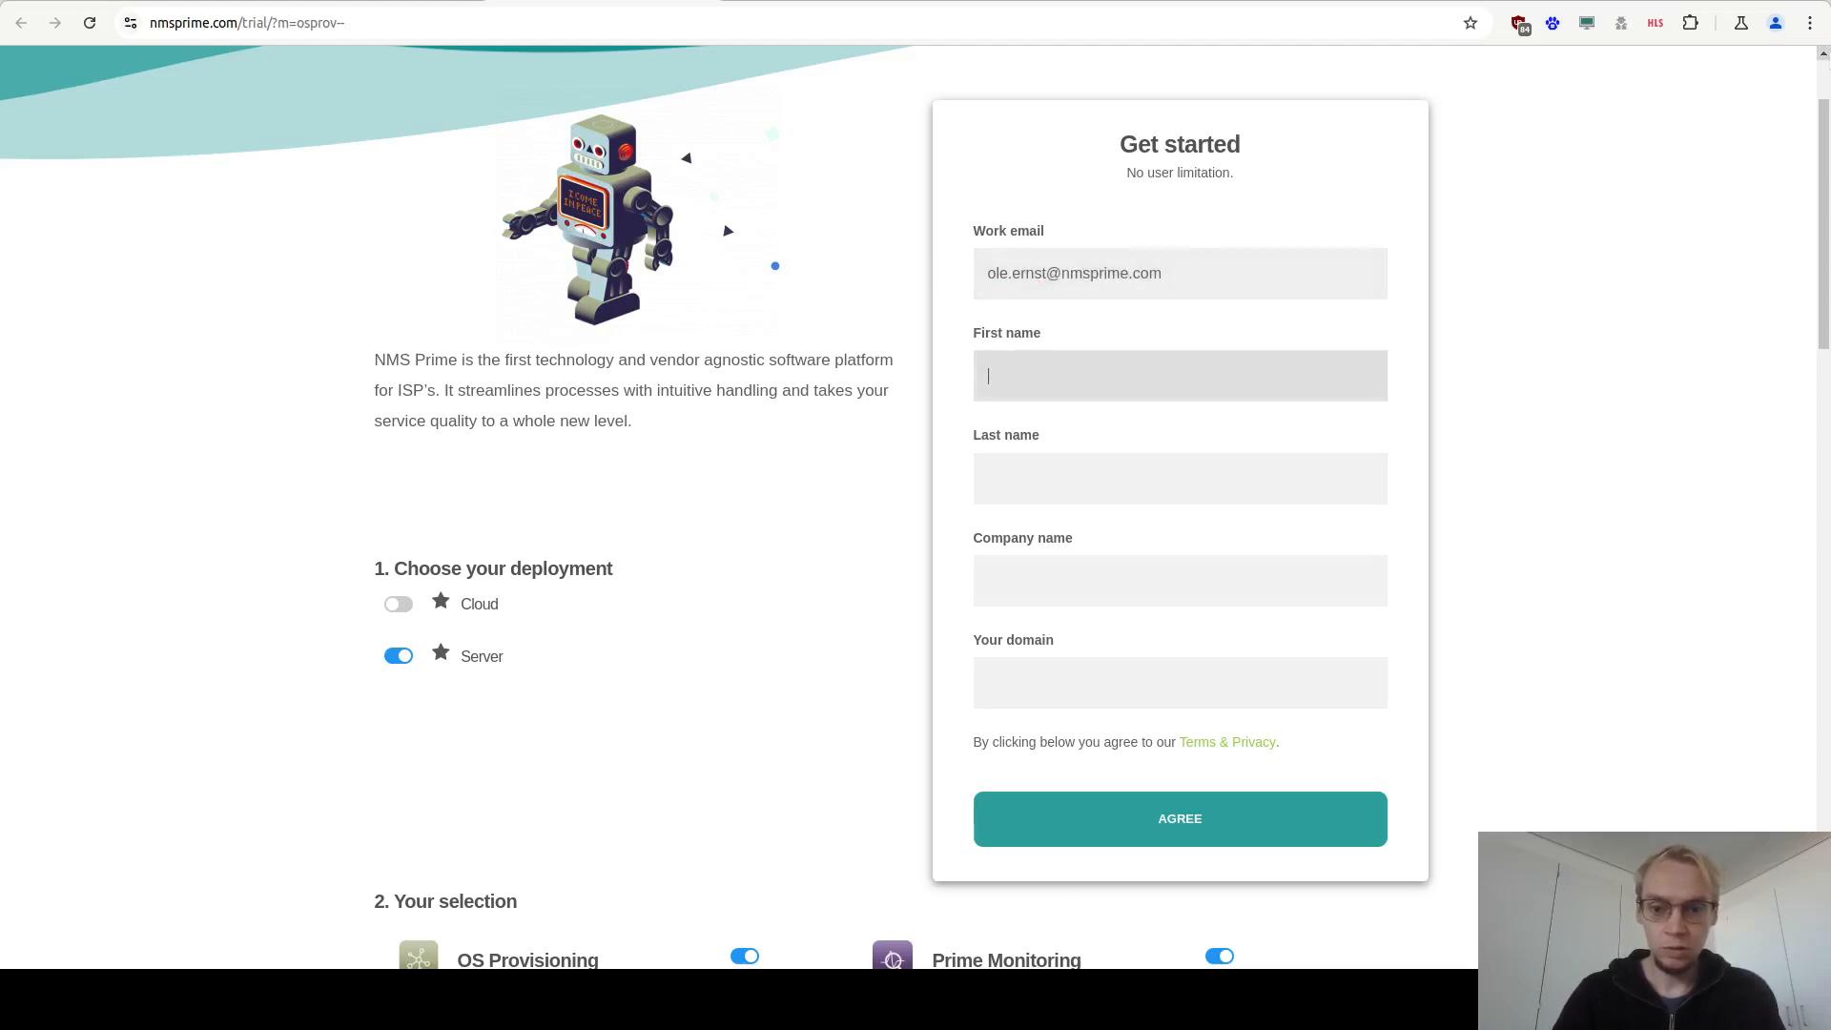
{"action": "key", "text": "Tab"}
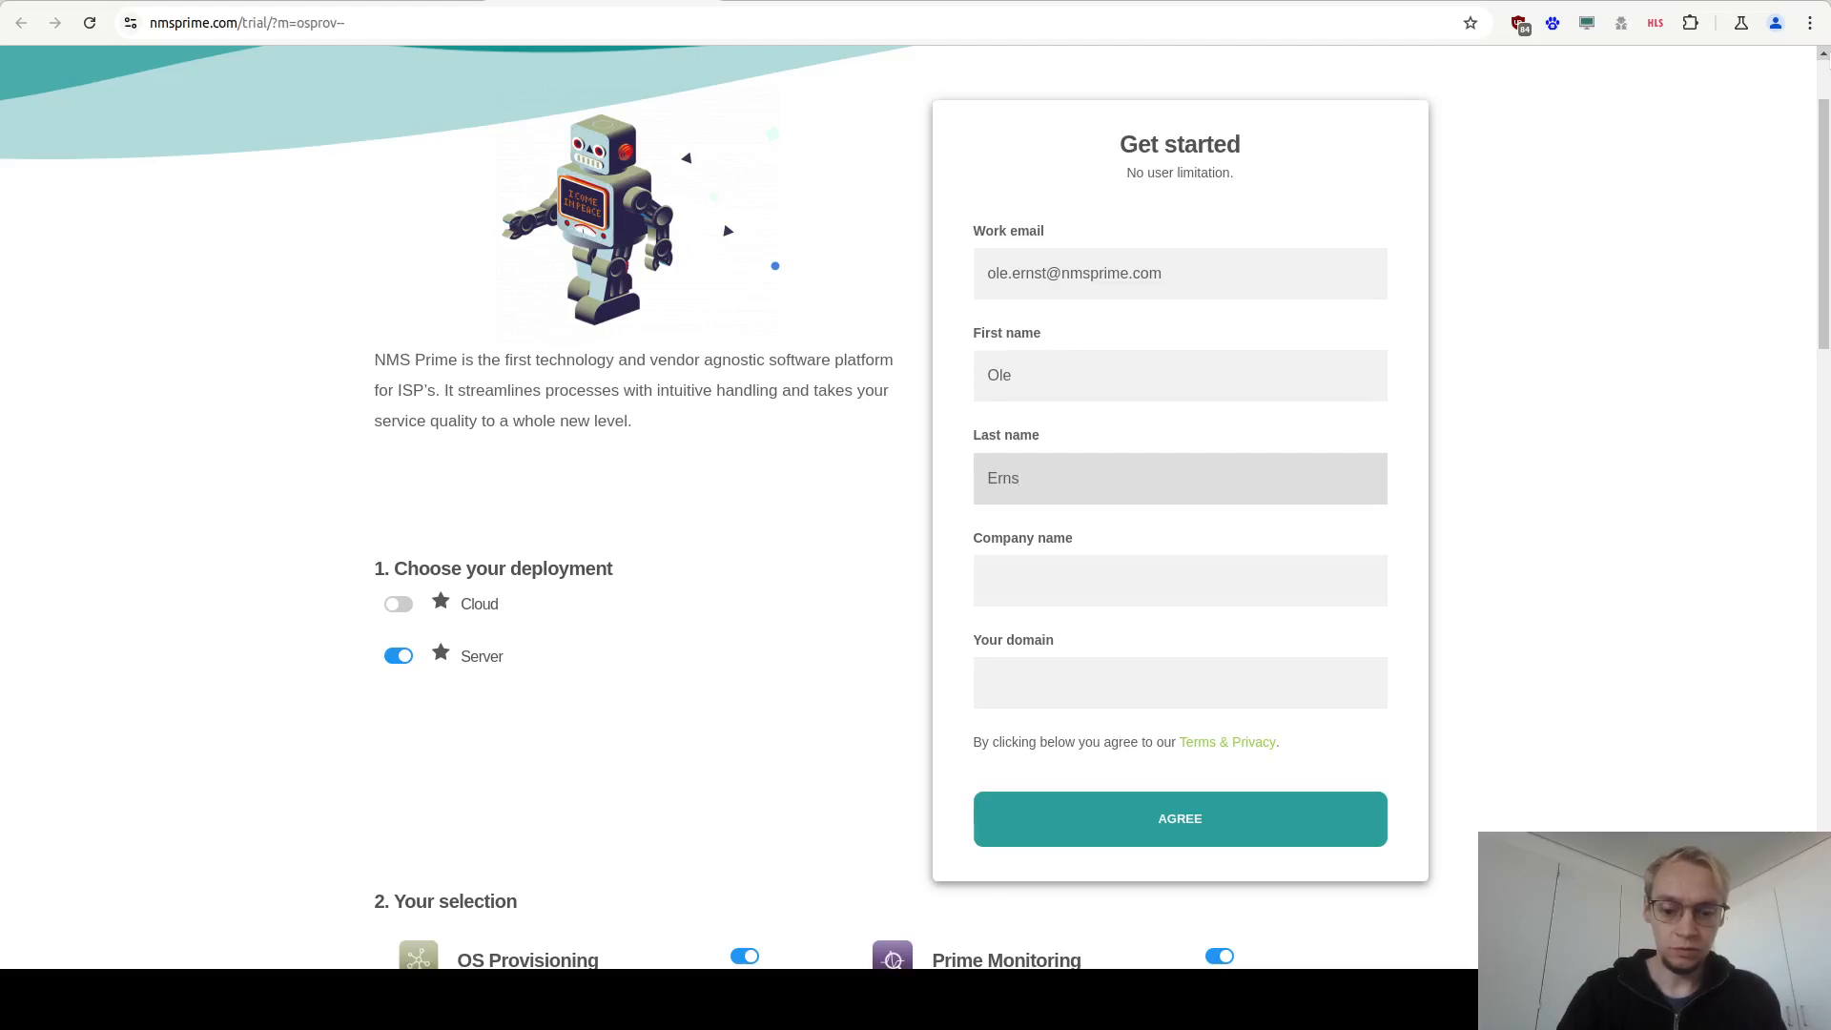
{"action": "key", "text": "Tab"}
{"action": "type", "text": "NMS Prime"}
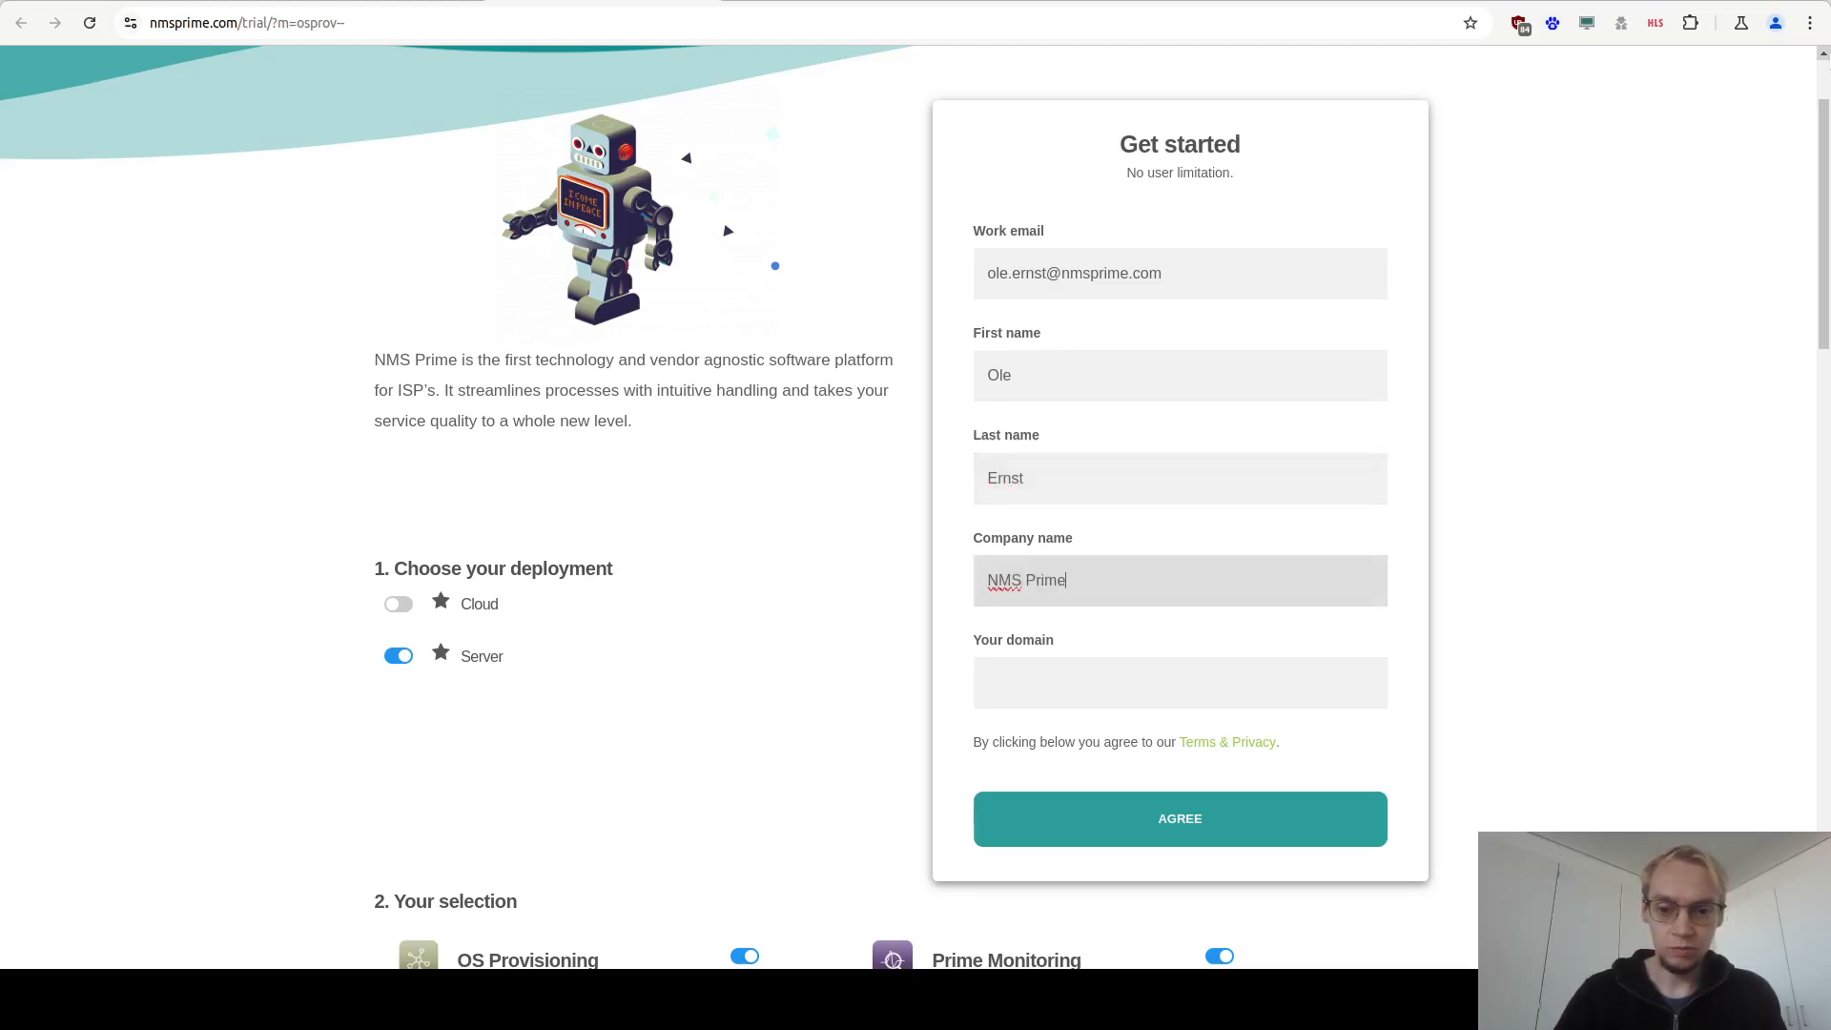
Enter test.nmsprime.com as the domain and agree to submit the Get started form.
{"action": "left_click", "coordinate": [1198, 683]}
{"action": "type", "text": "test"}
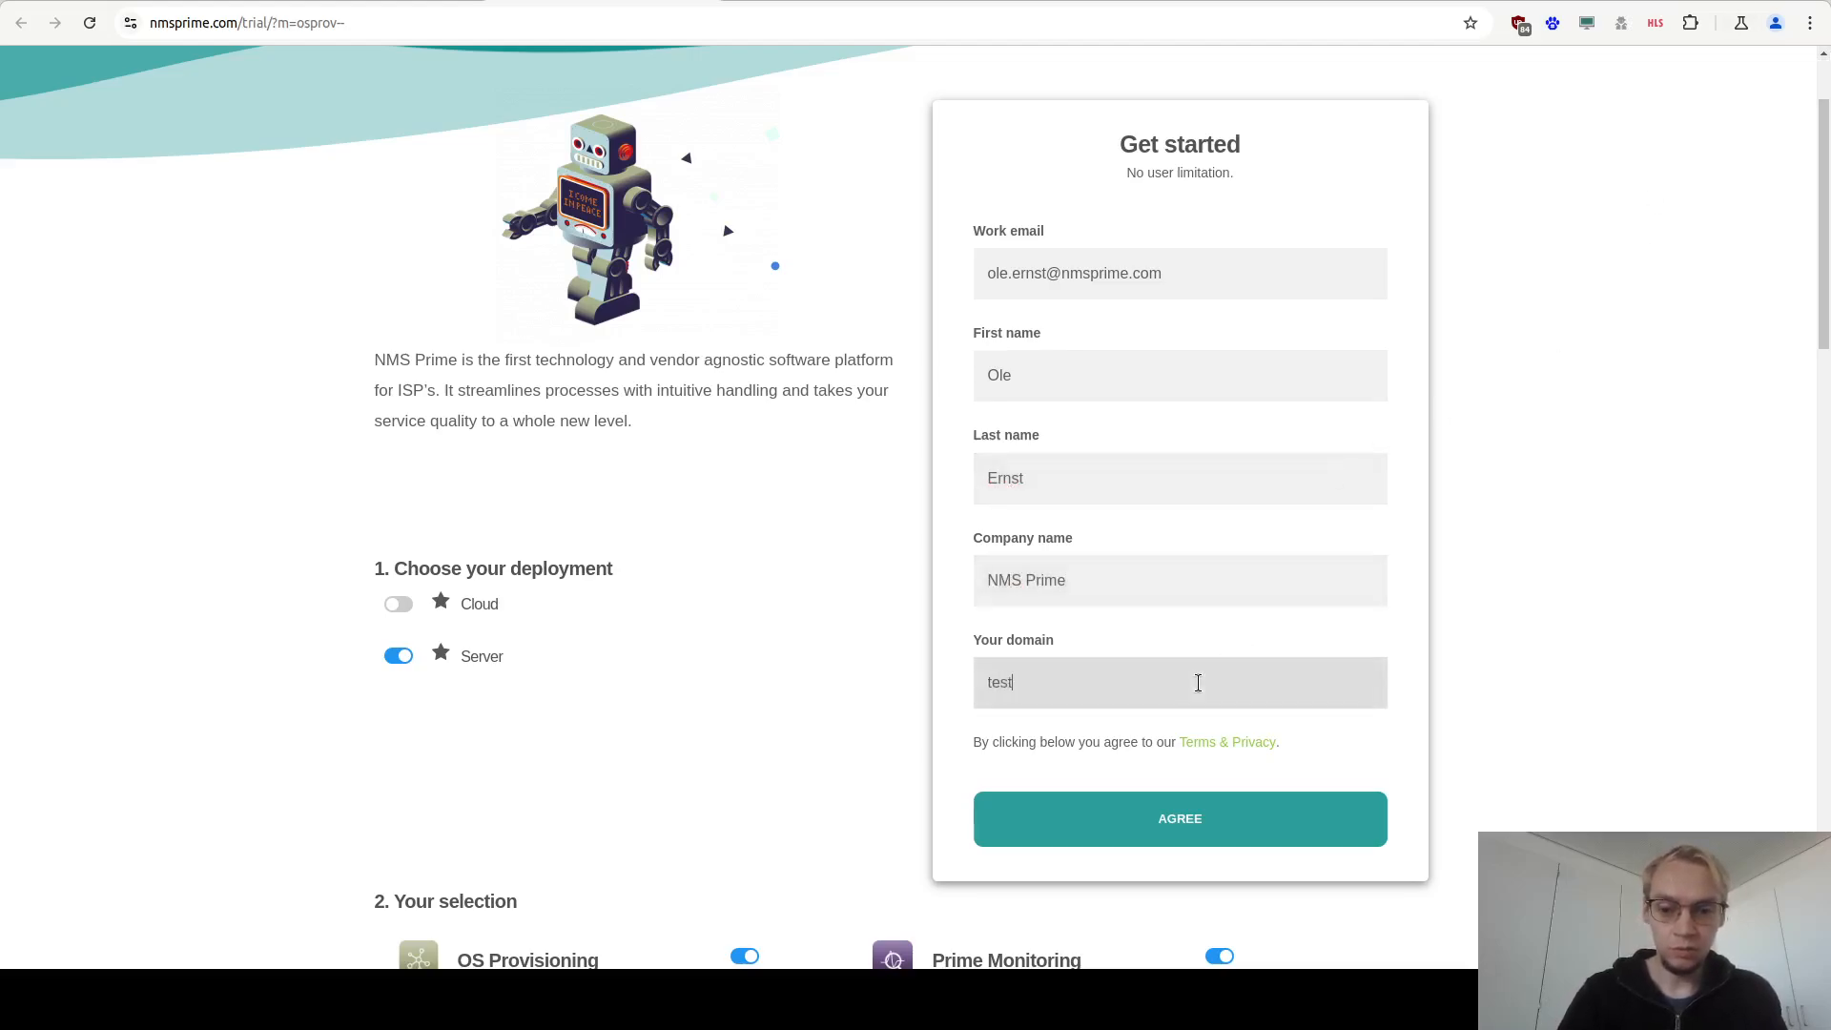
{"action": "type", "text": ".nmsprime.com"}
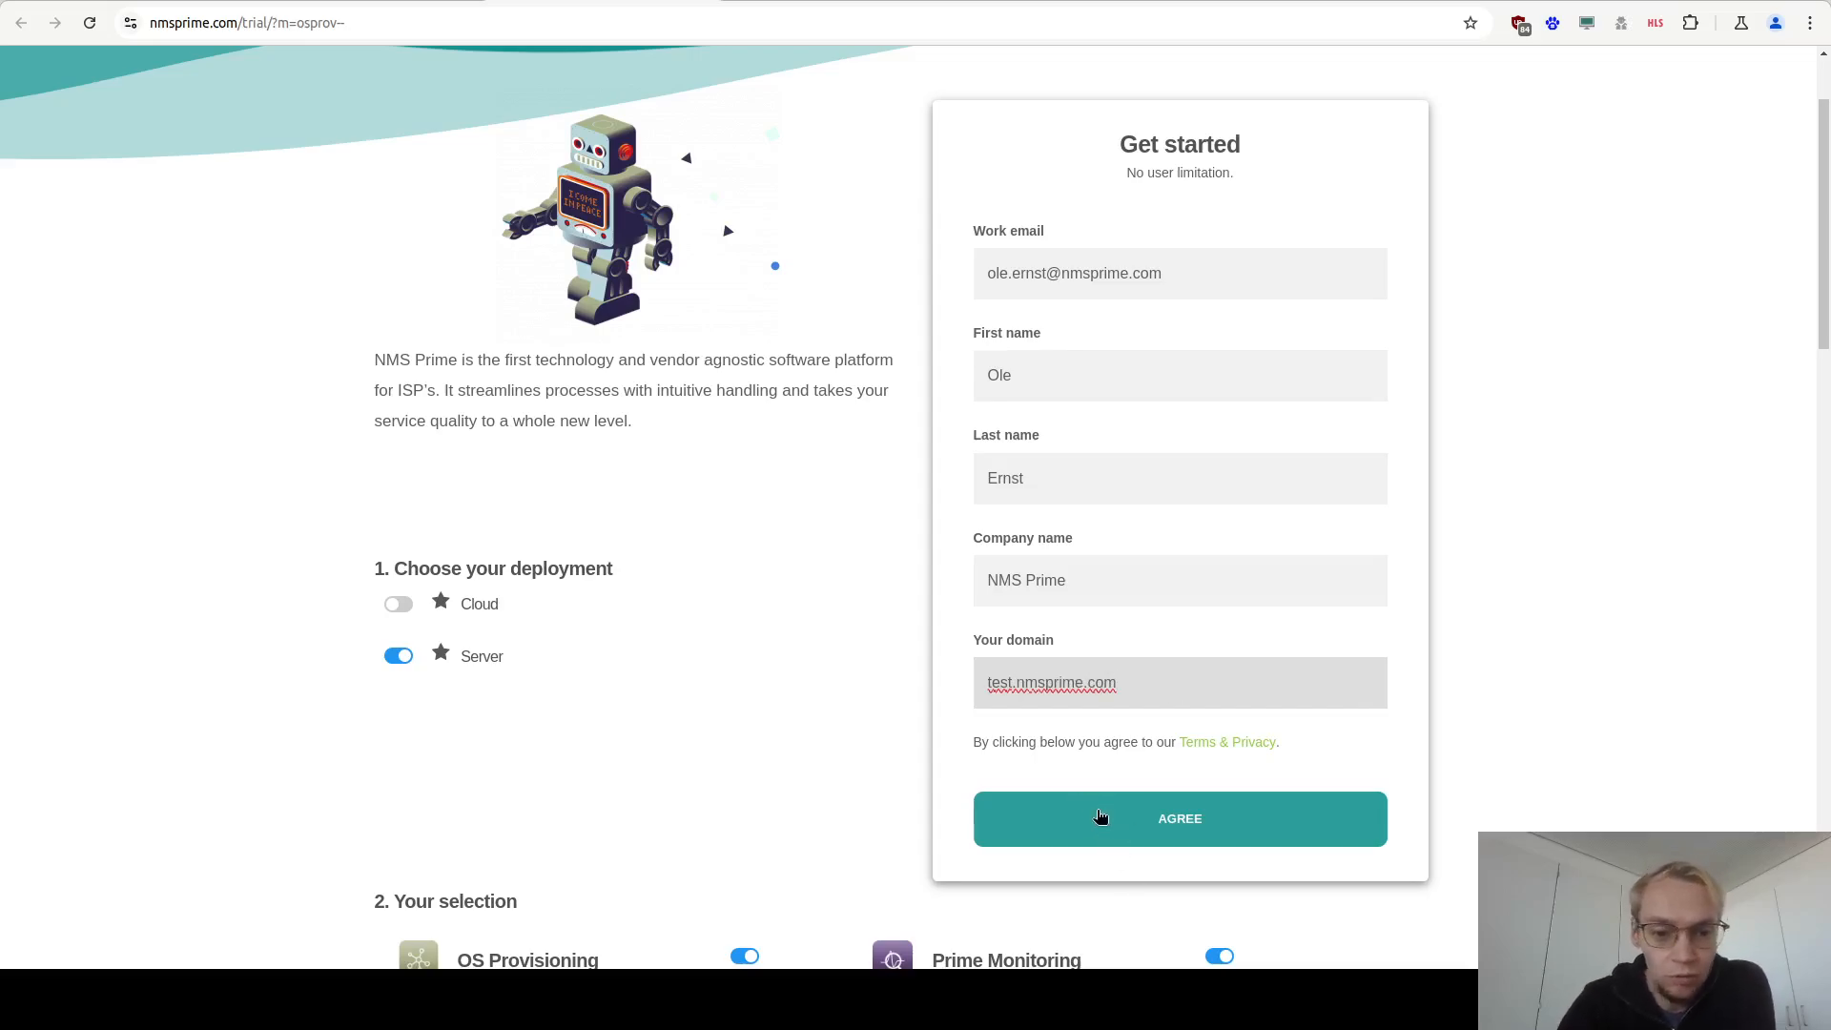
{"action": "left_click", "coordinate": [1038, 821]}
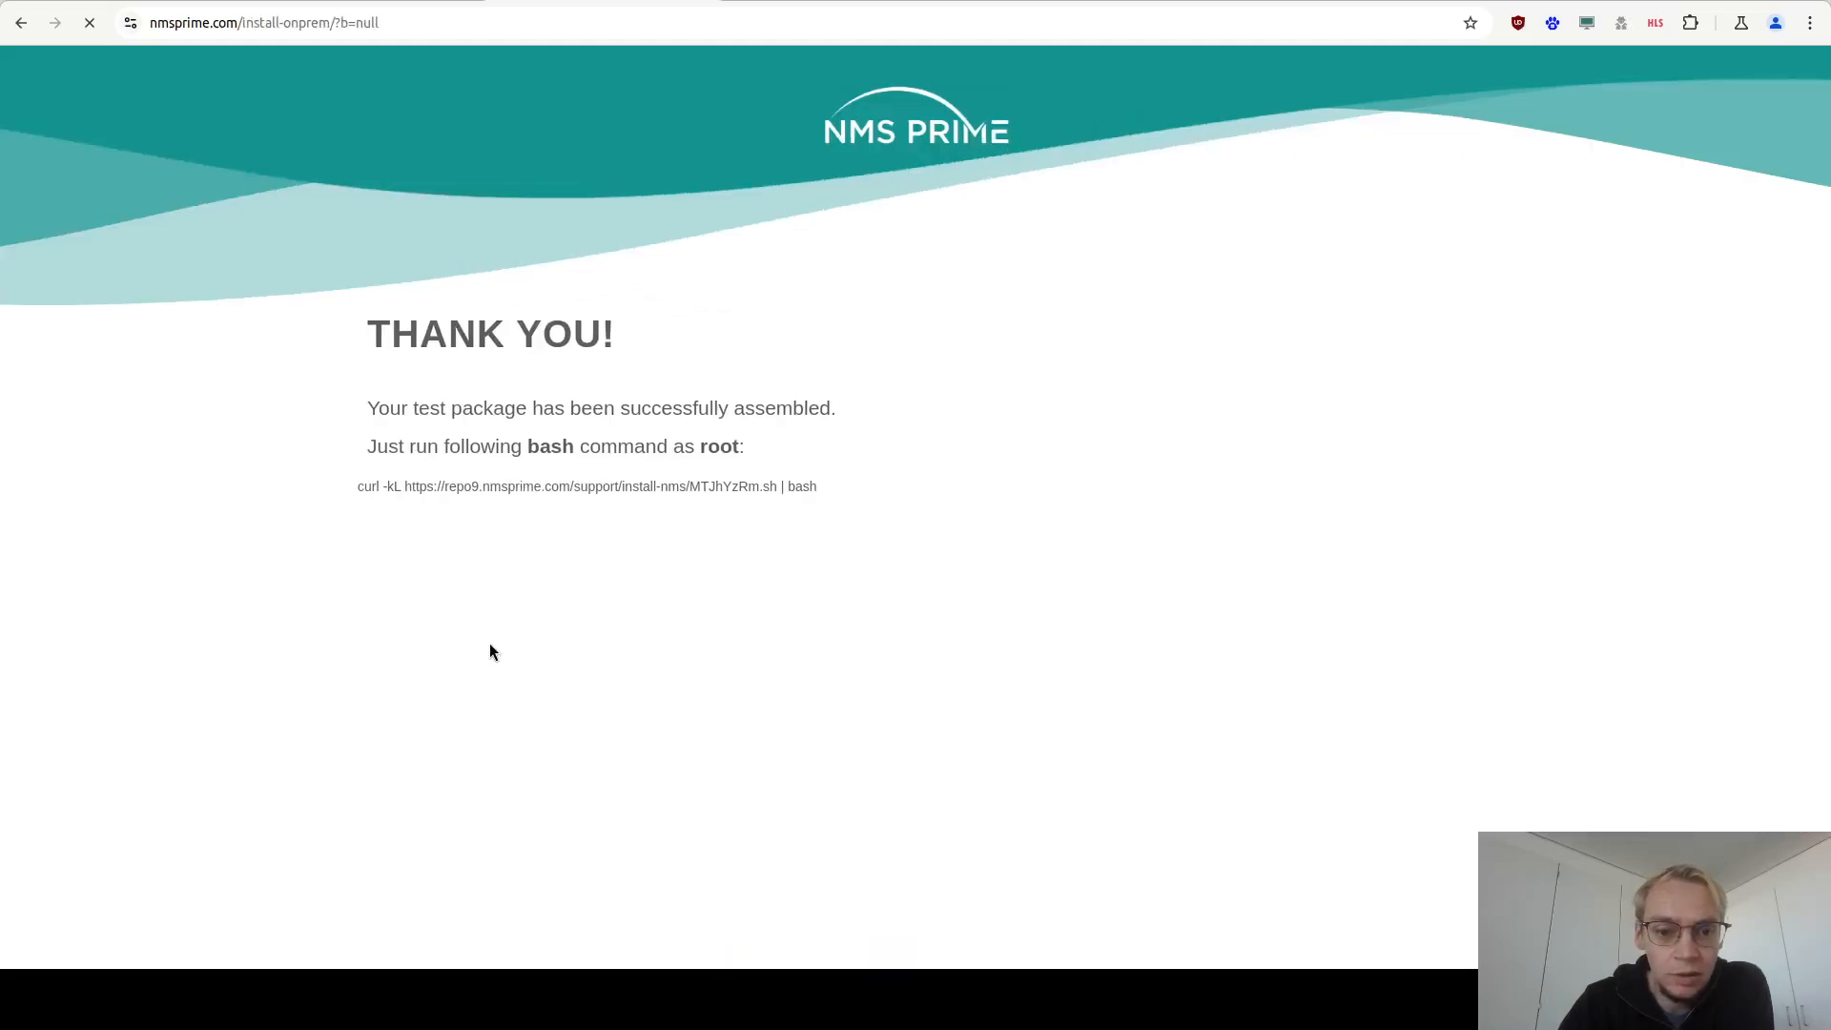
Select the full curl install command on the thank-you page and copy it.
{"action": "mouse_move", "coordinate": [358, 487]}
{"action": "left_mouse_down"}
{"action": "mouse_move", "coordinate": [842, 486]}
{"action": "mouse_move", "coordinate": [394, 488]}
{"action": "left_mouse_up"}
{"action": "left_click", "coordinate": [791, 486]}
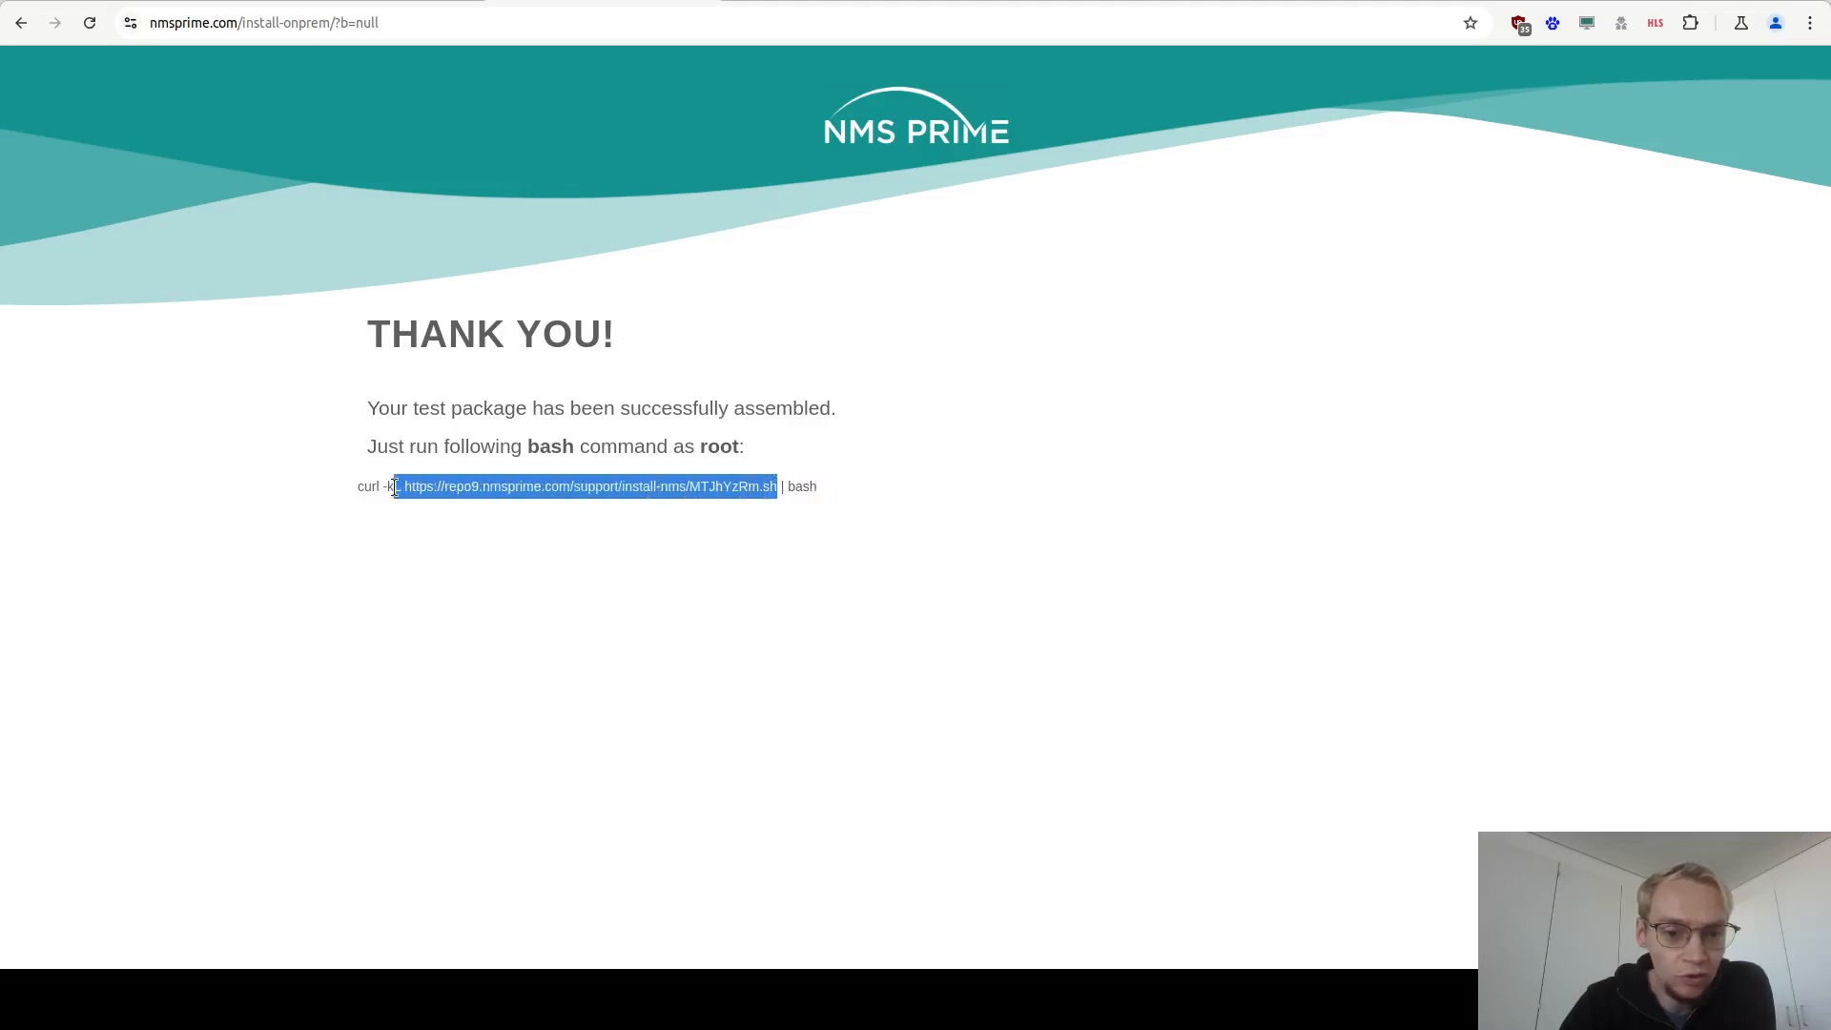
{"action": "left_click", "coordinate": [441, 491]}
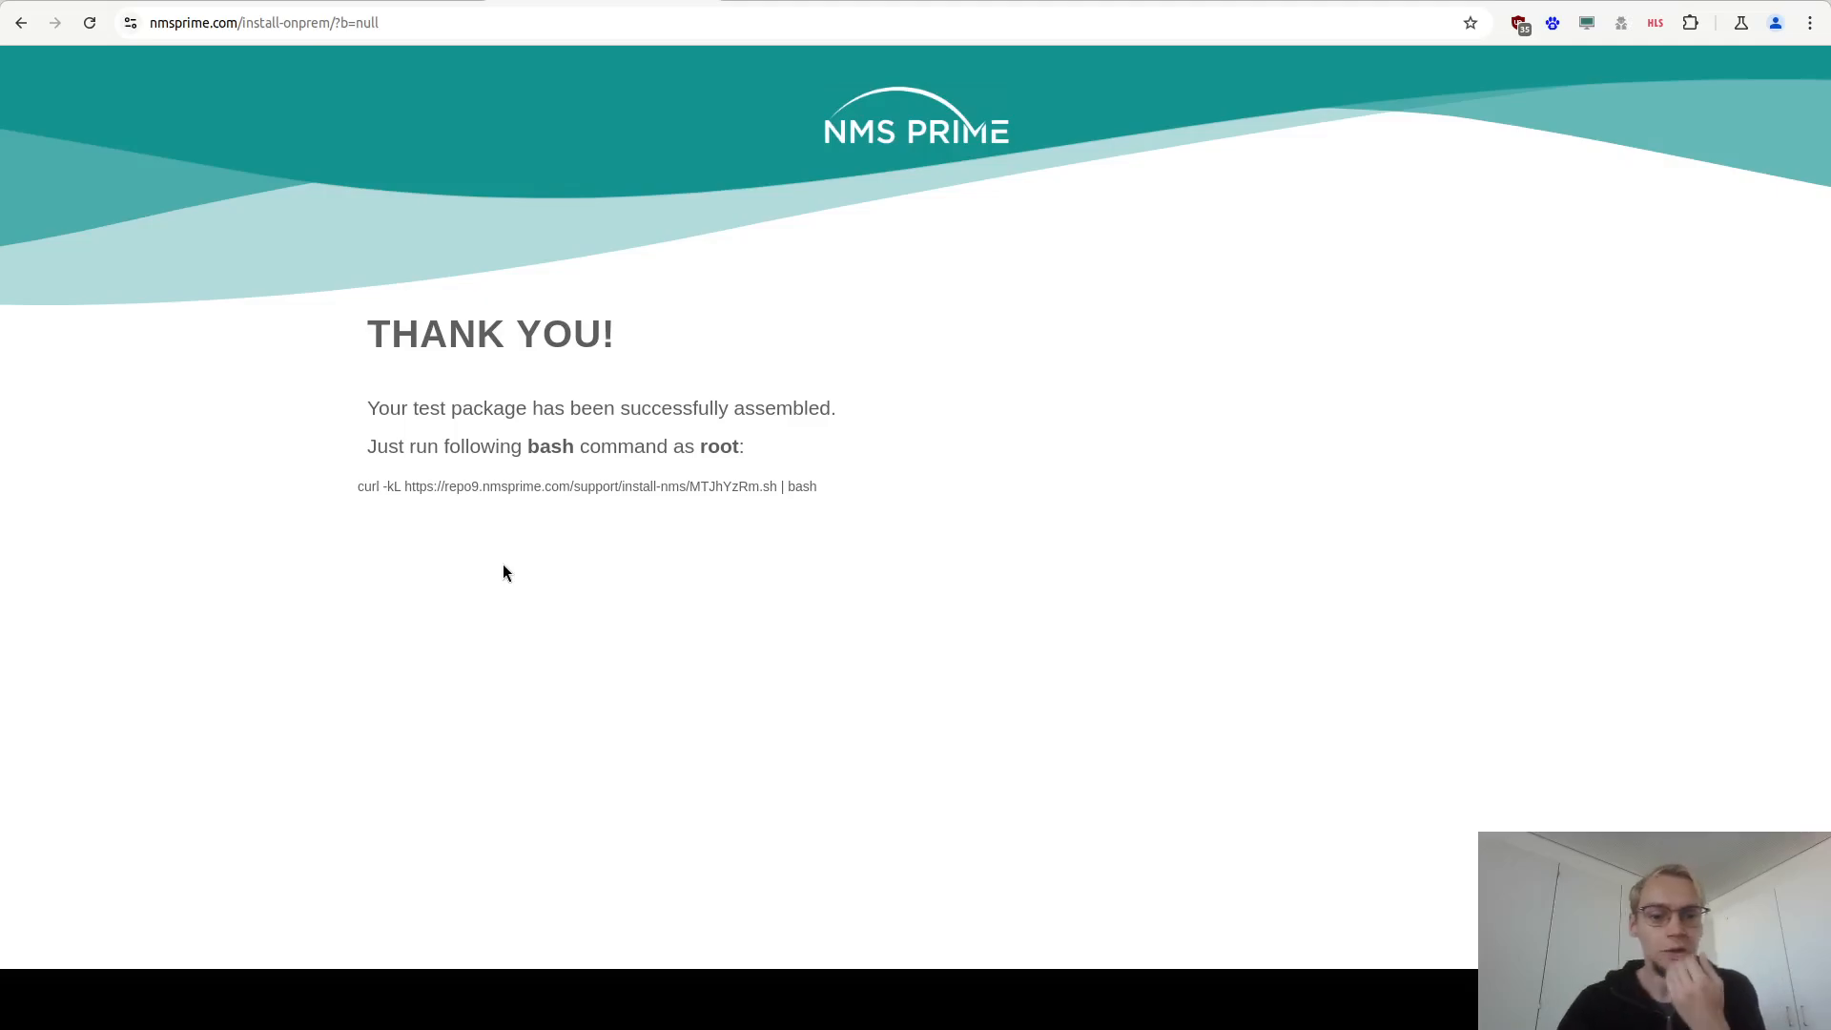
{"action": "left_click_drag", "start_coordinate": [356, 488], "coordinate": [839, 488]}
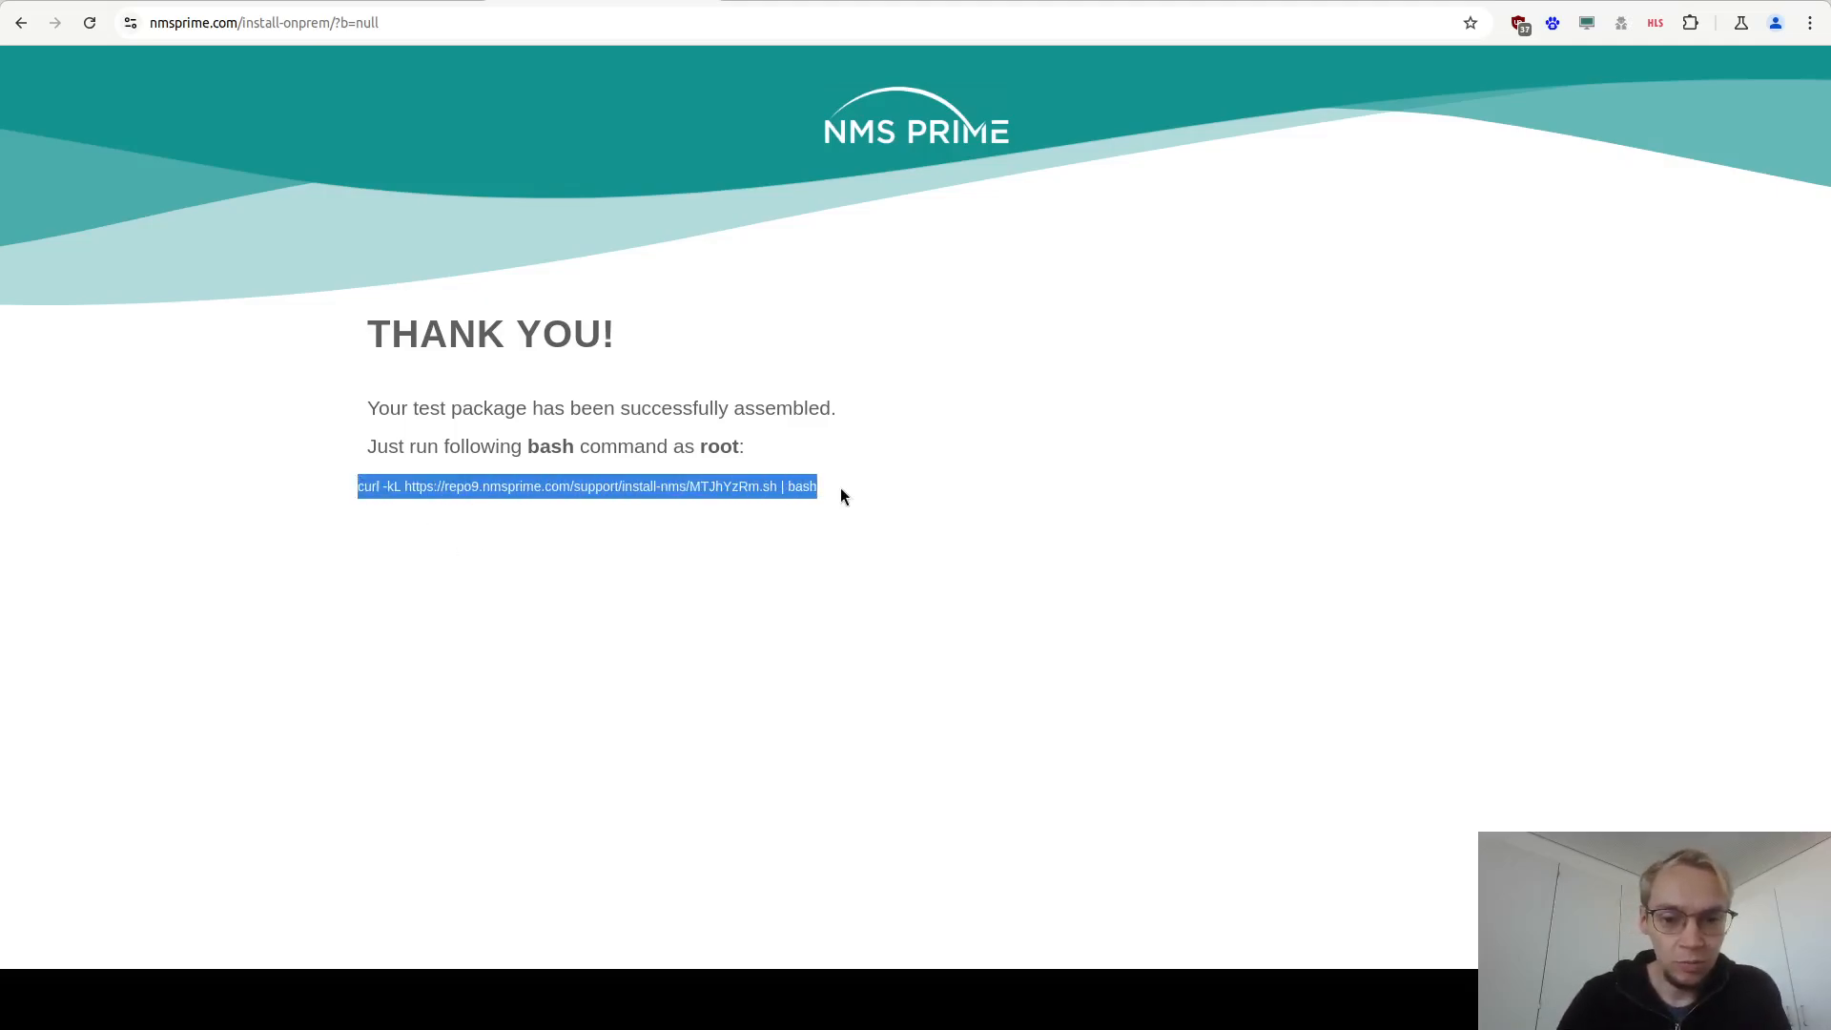
{"action": "right_click", "coordinate": [789, 482]}
{"action": "left_click", "coordinate": [839, 499]}
Switch to the virtual machine console and begin a wget command at the root prompt.
{"action": "key", "text": "alt+Tab"}
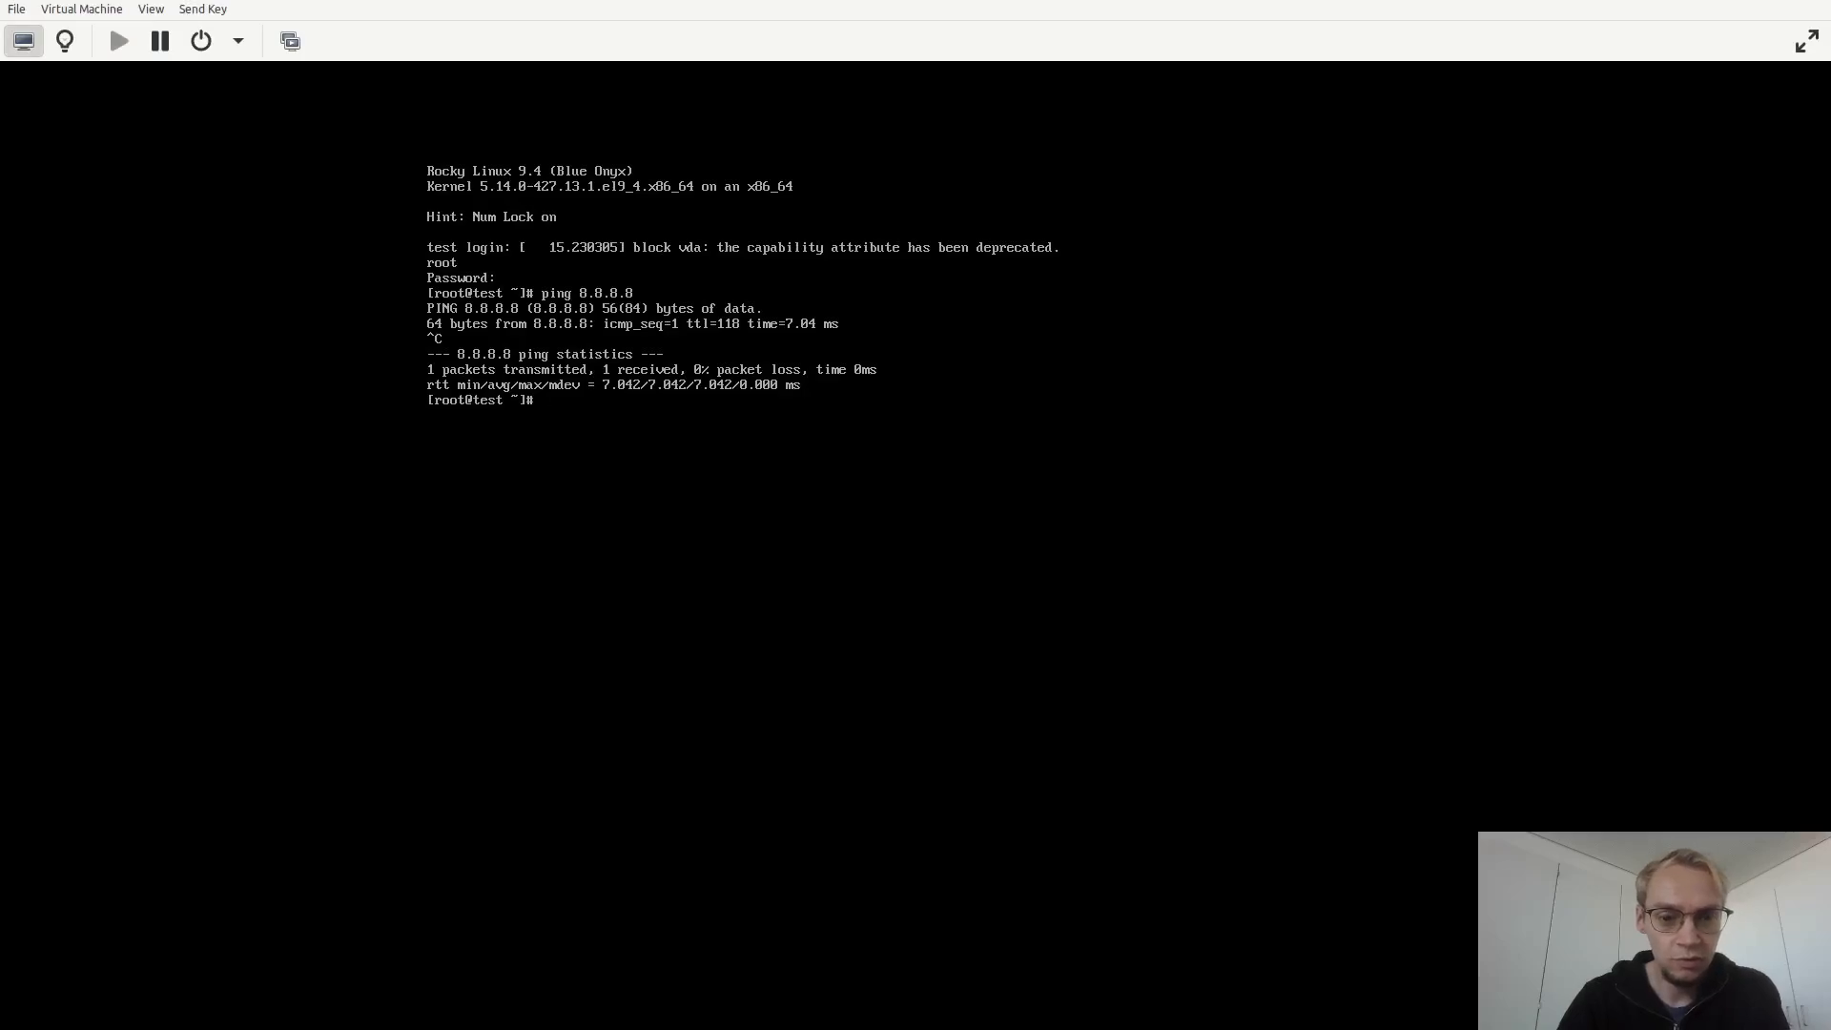
{"action": "type", "text": "w"}
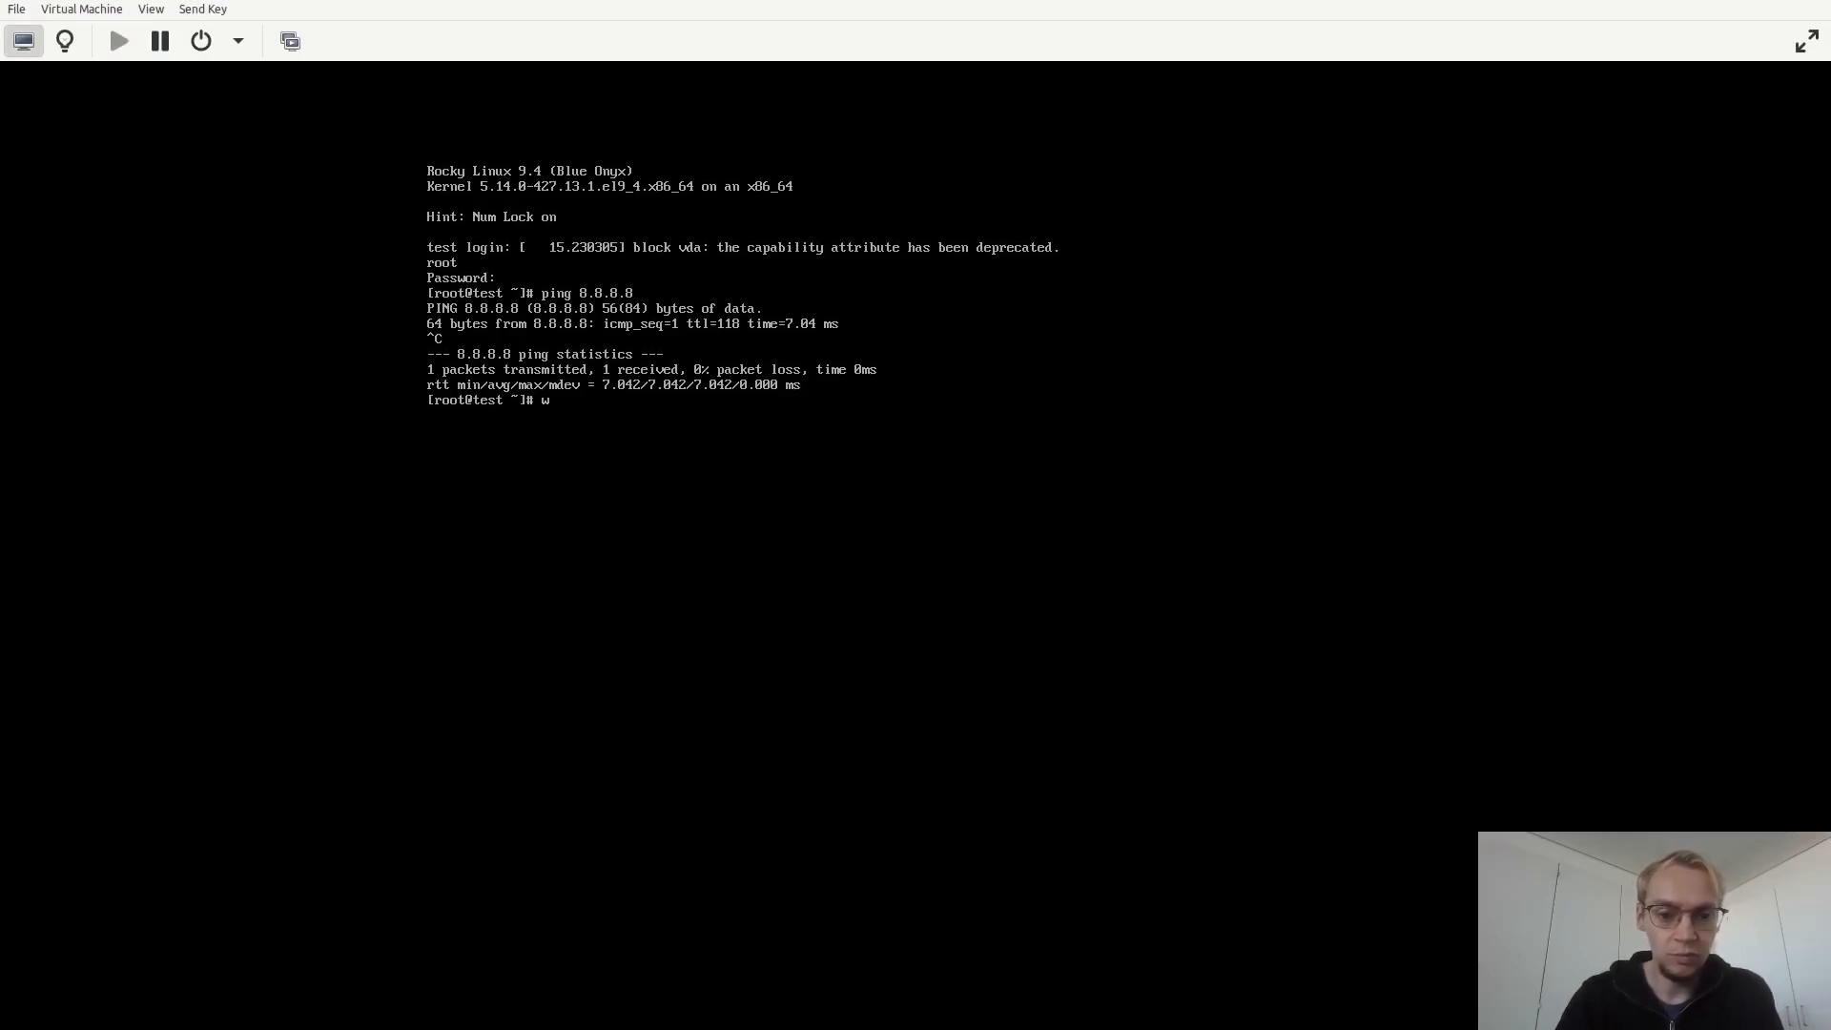
{"action": "type", "text": "get"}
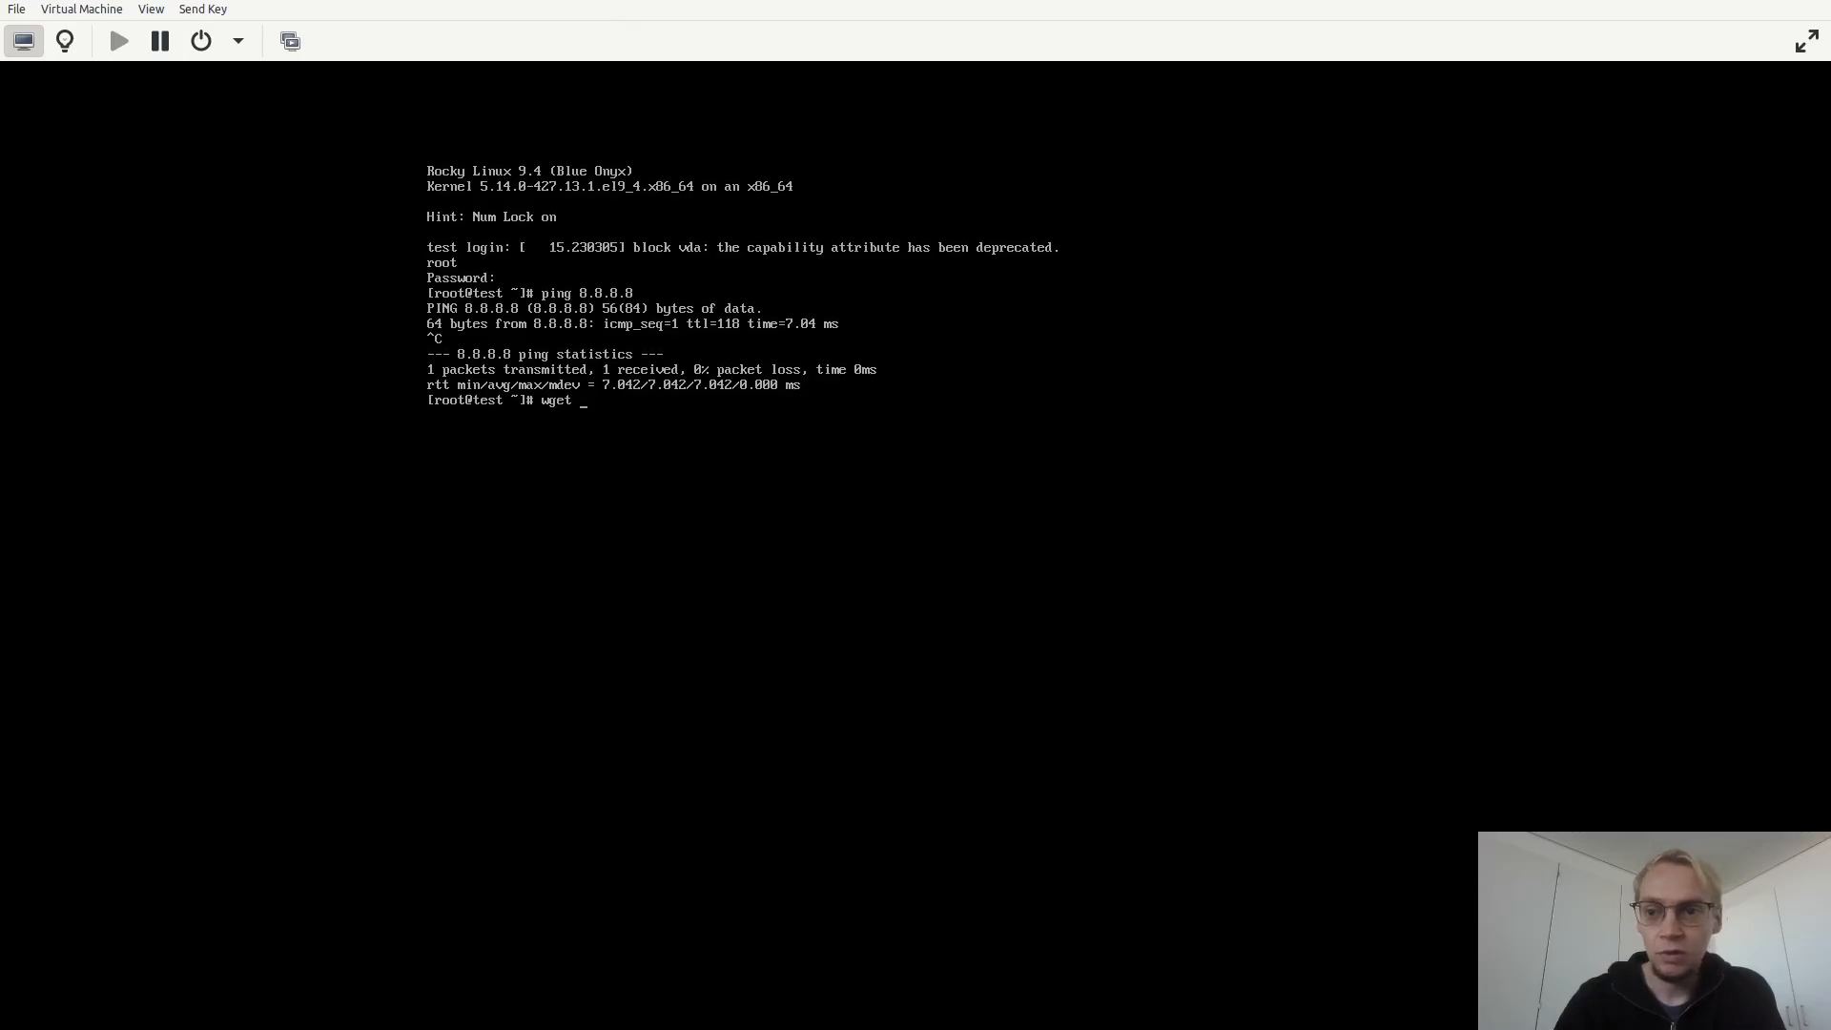
{"action": "right_click", "coordinate": [1510, 0]}
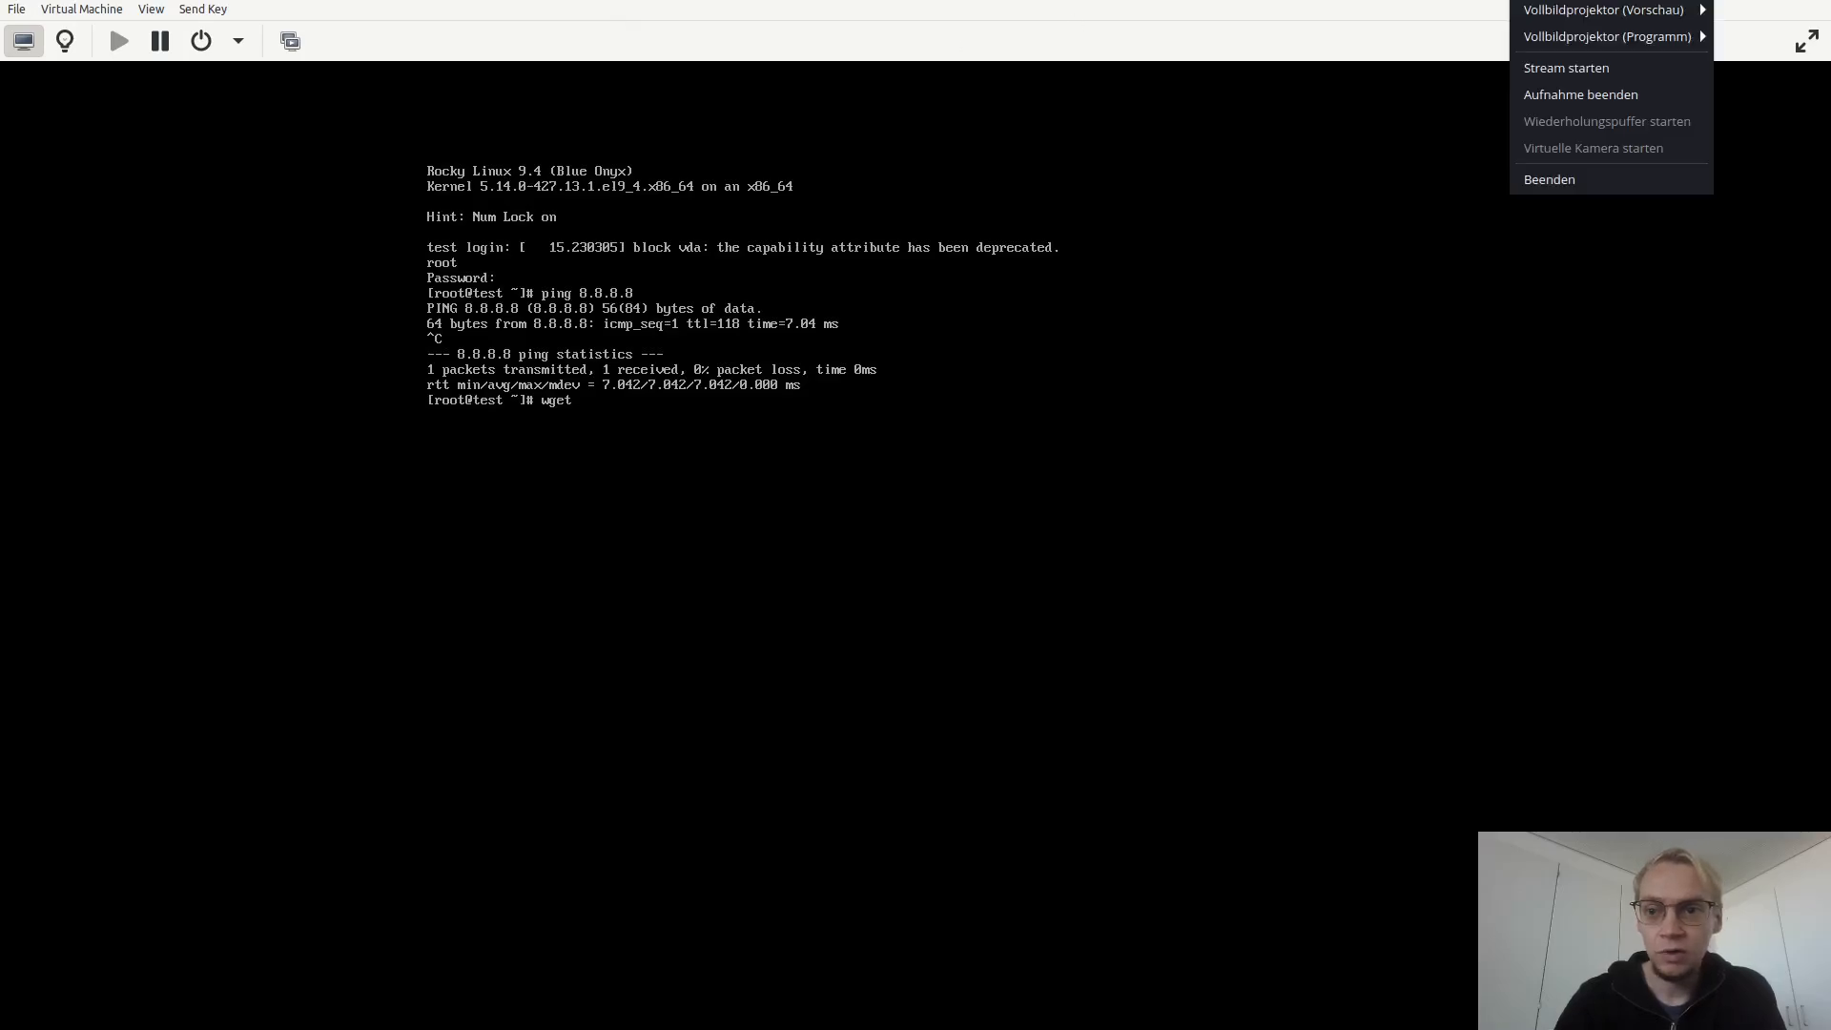
{"action": "left_click", "coordinate": [1560, 95]}
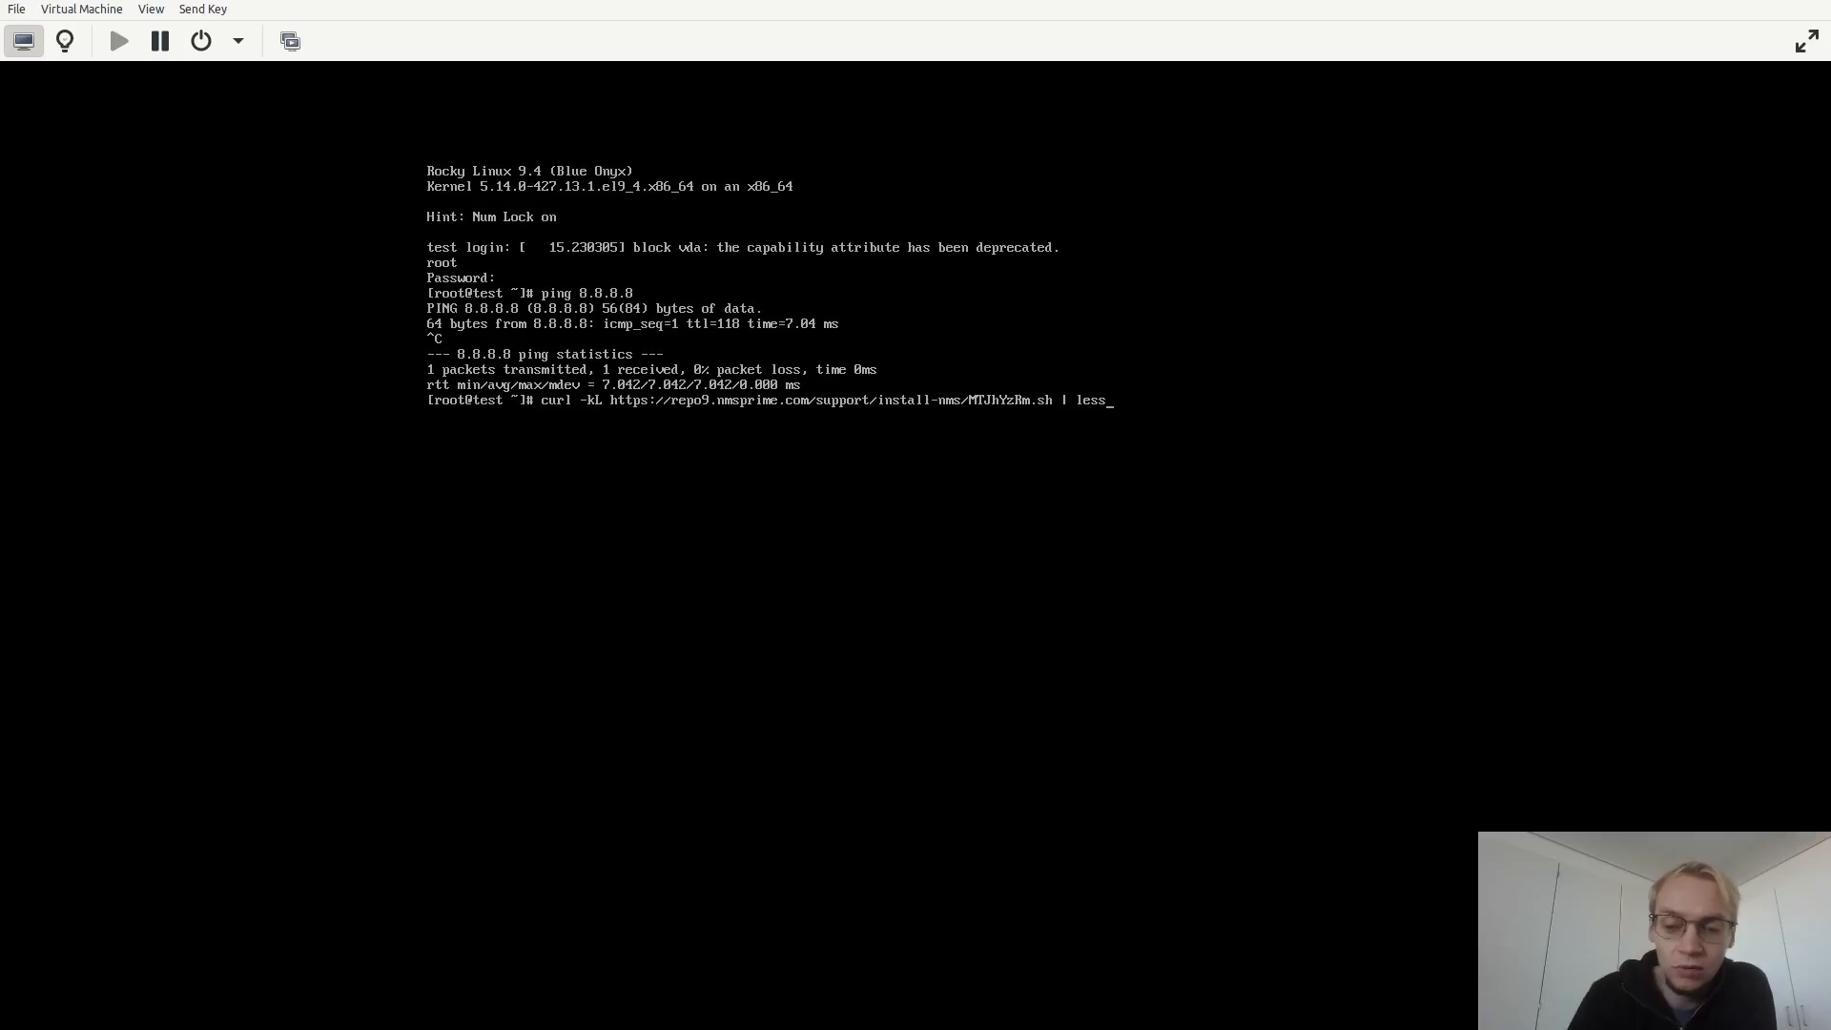
Run the copied curl command piped into less, scroll through the install script, and quit the pager.
{"action": "key", "text": "Return"}
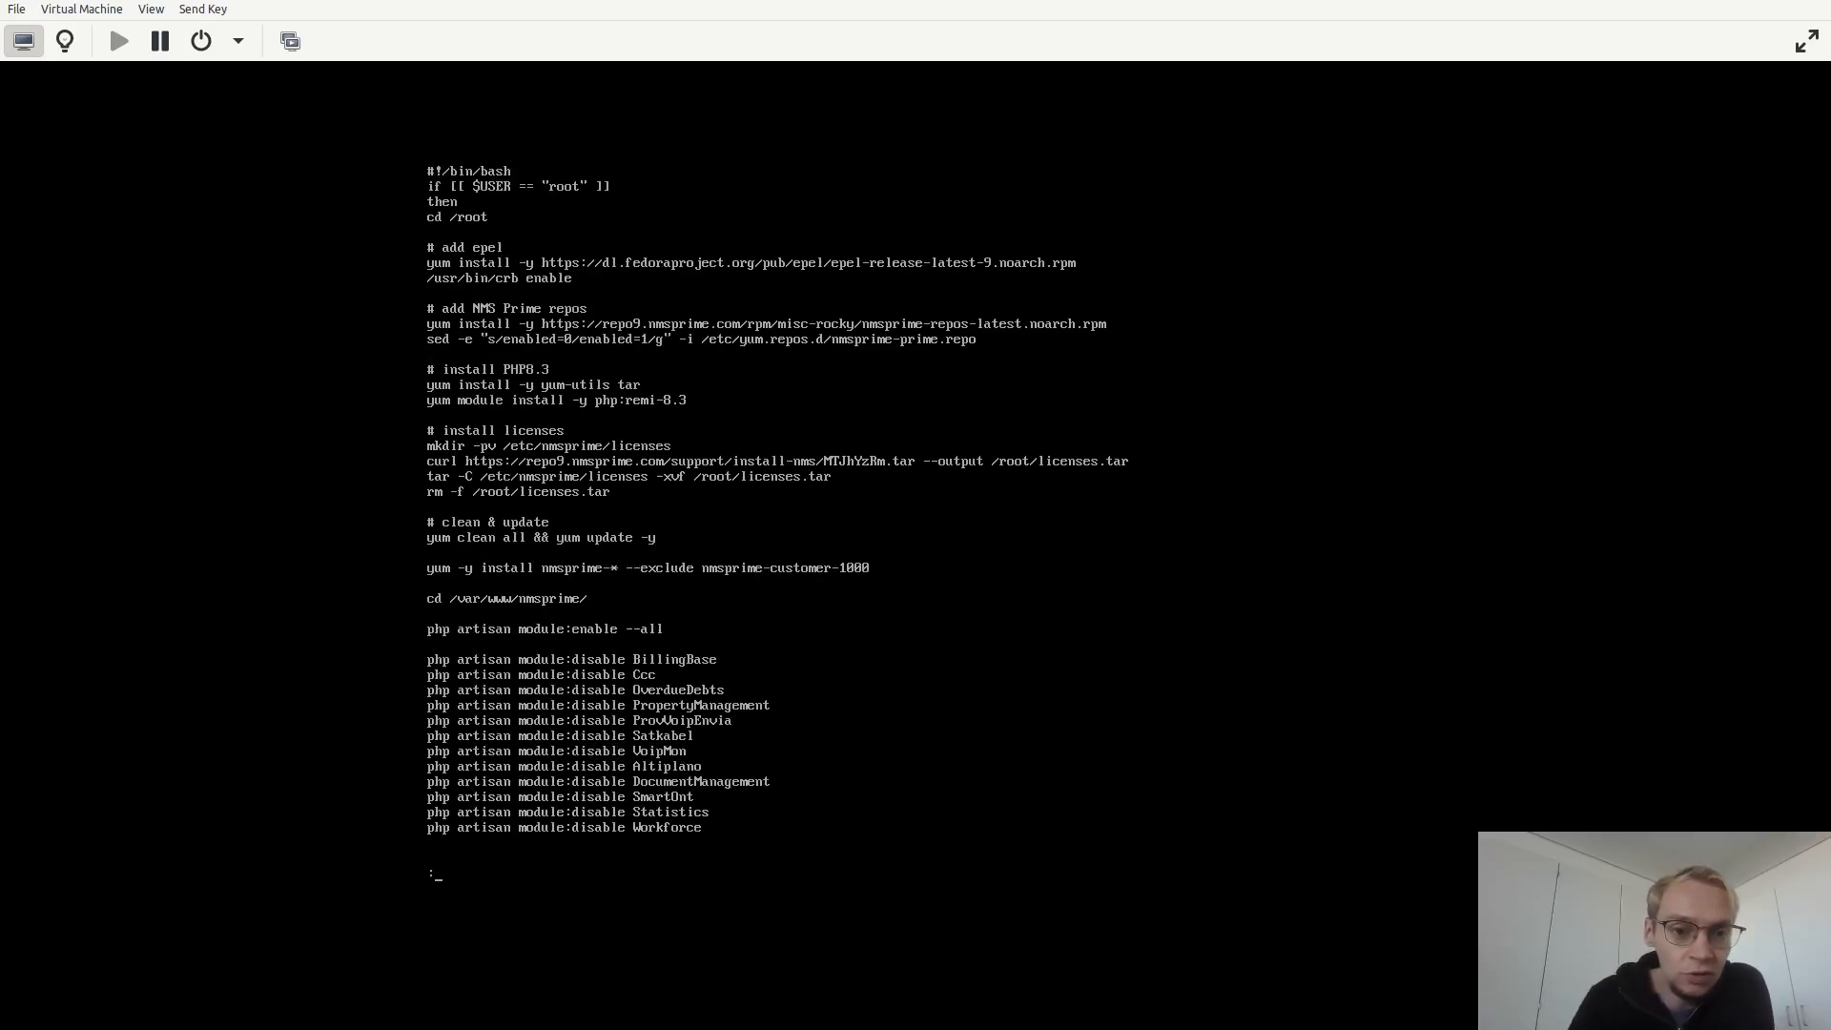
{"action": "key", "text": "Down"}
{"action": "key", "text": "Down"}
{"action": "key", "text": "Down"}
{"action": "key", "text": "Down"}
{"action": "key", "text": "Down"}
{"action": "key", "text": "Down"}
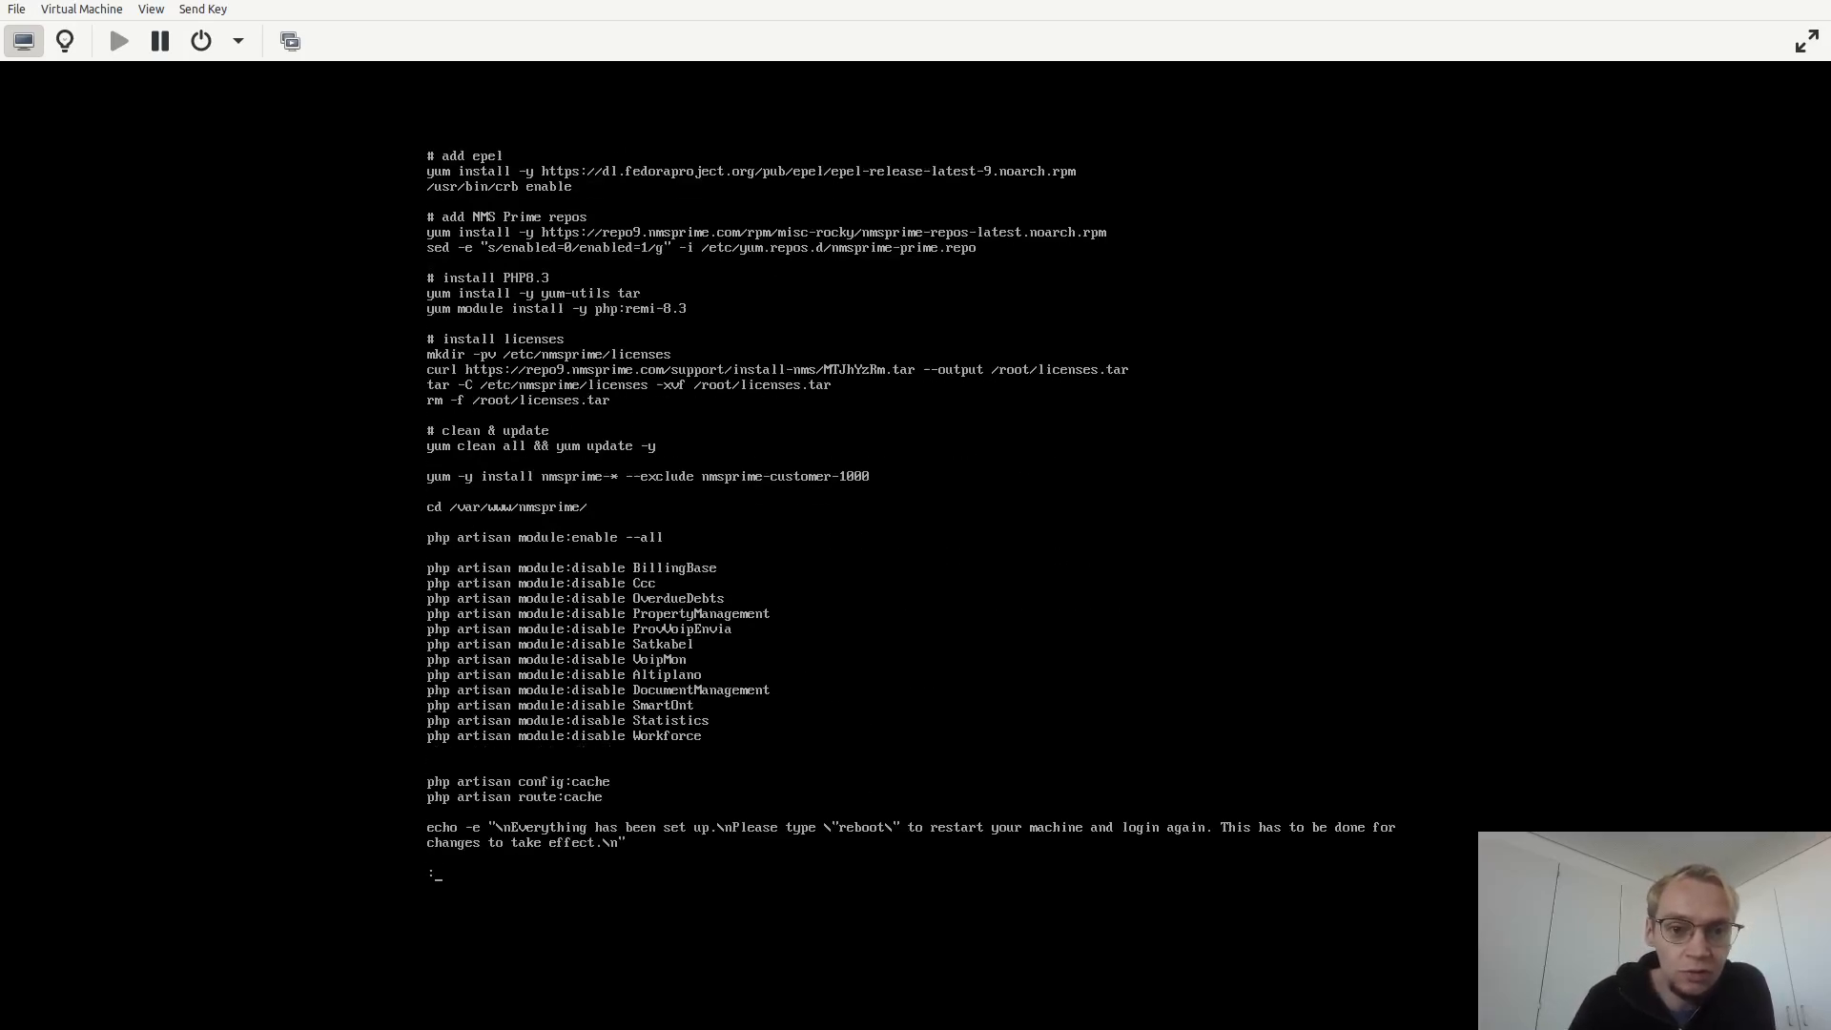
{"action": "key", "text": "Down"}
{"action": "key", "text": "Down"}
{"action": "key", "text": "Down"}
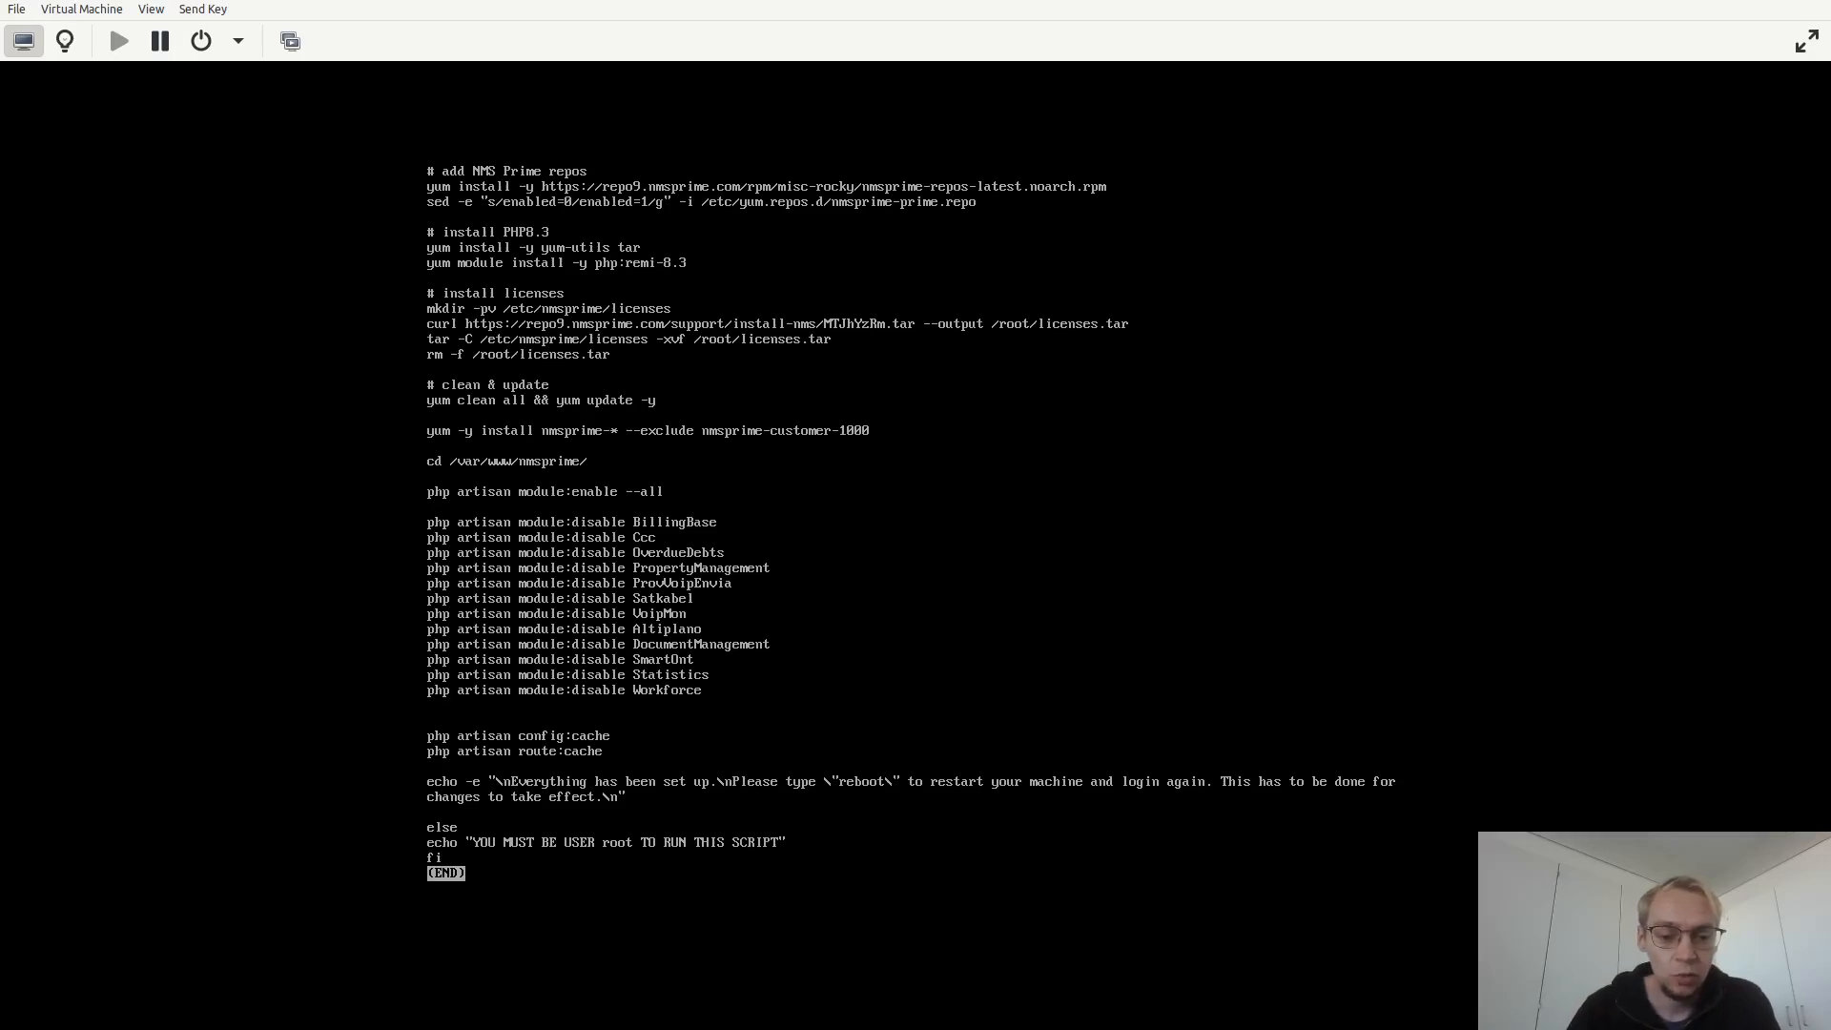
{"action": "key", "text": "q"}
Recall the curl command, replace less with bash, and run it to install NMS Prime.
{"action": "key", "text": "Up"}
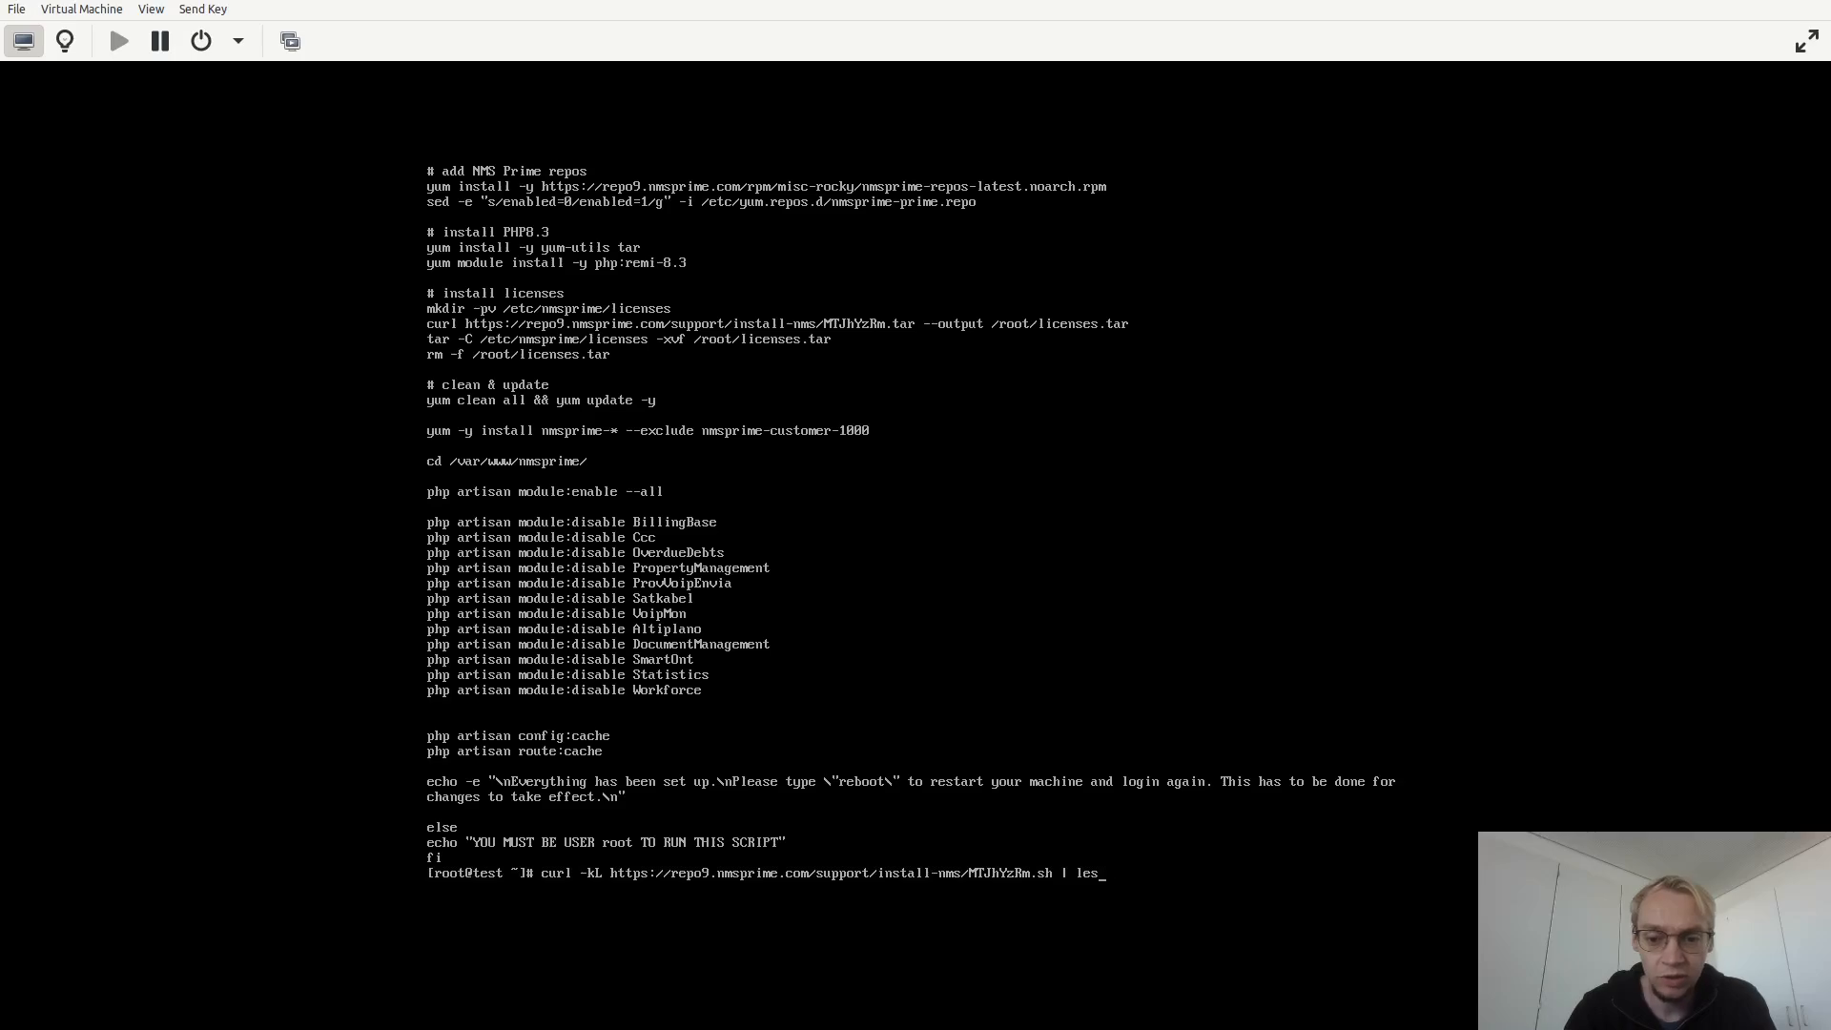
{"action": "key", "text": "BackSpace"}
{"action": "key", "text": "BackSpace"}
{"action": "type", "text": "bash"}
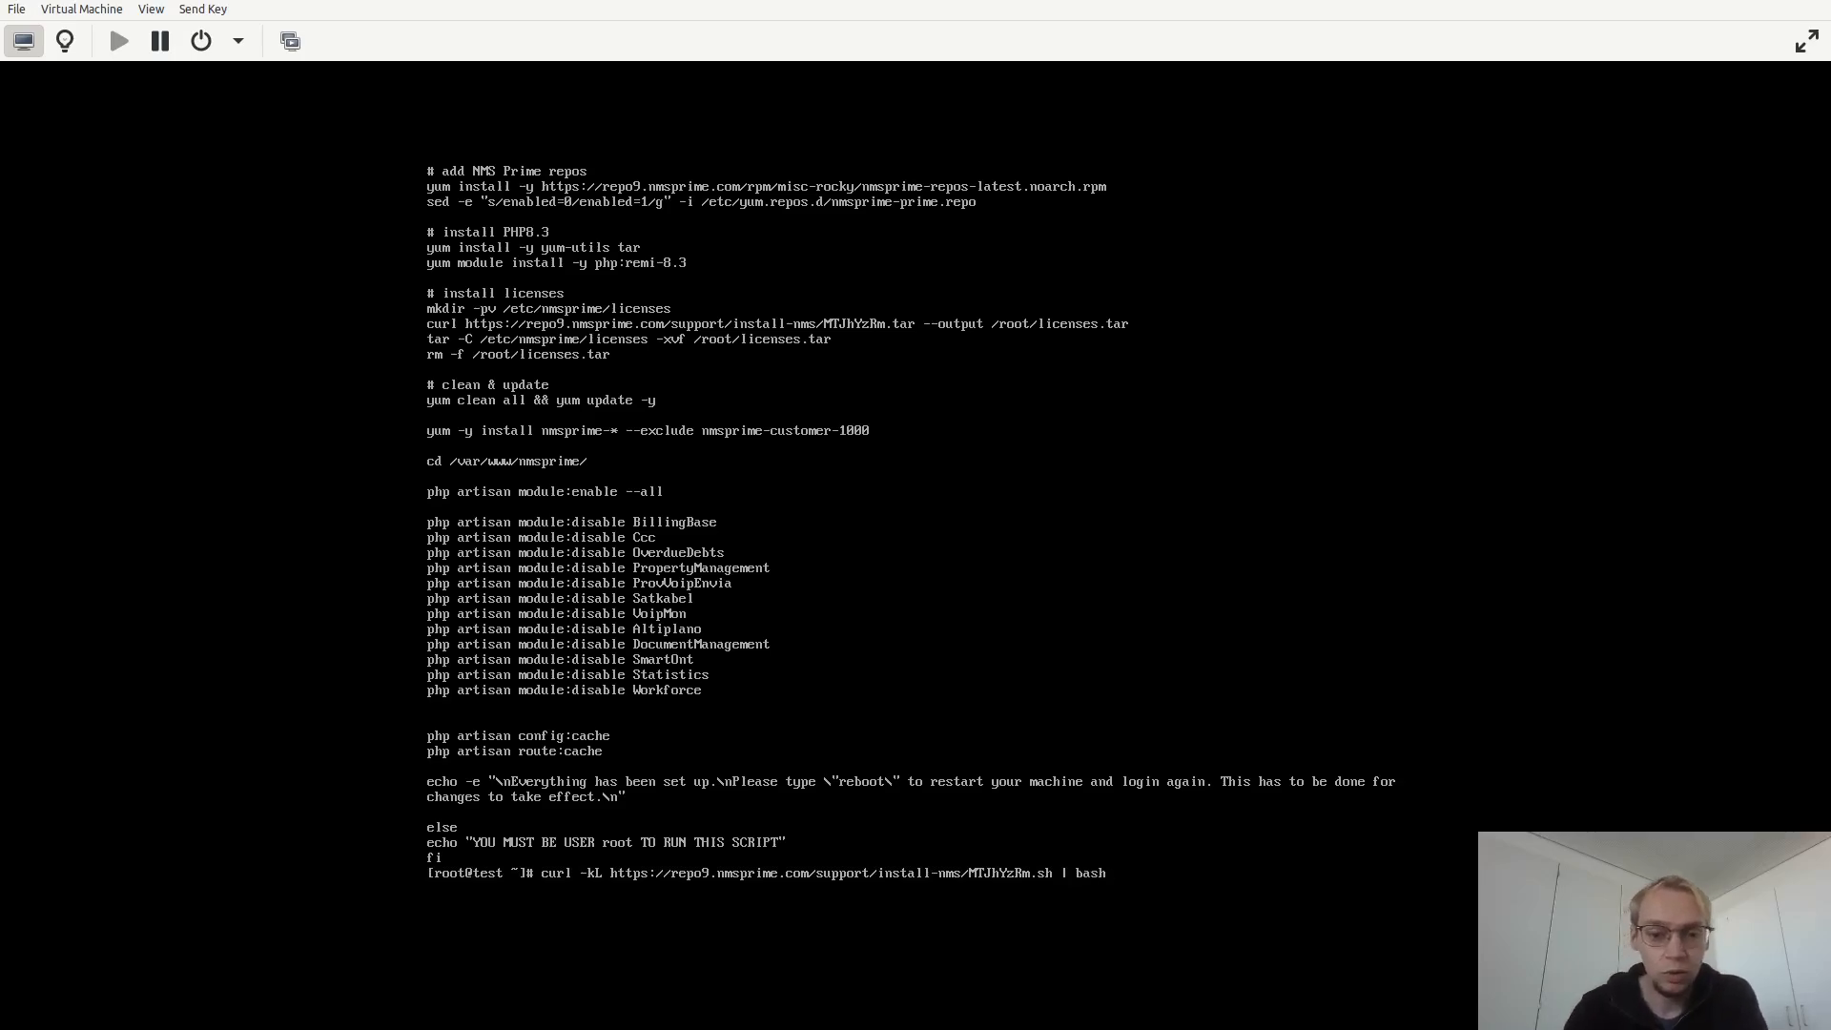
{"action": "key", "text": "Return"}
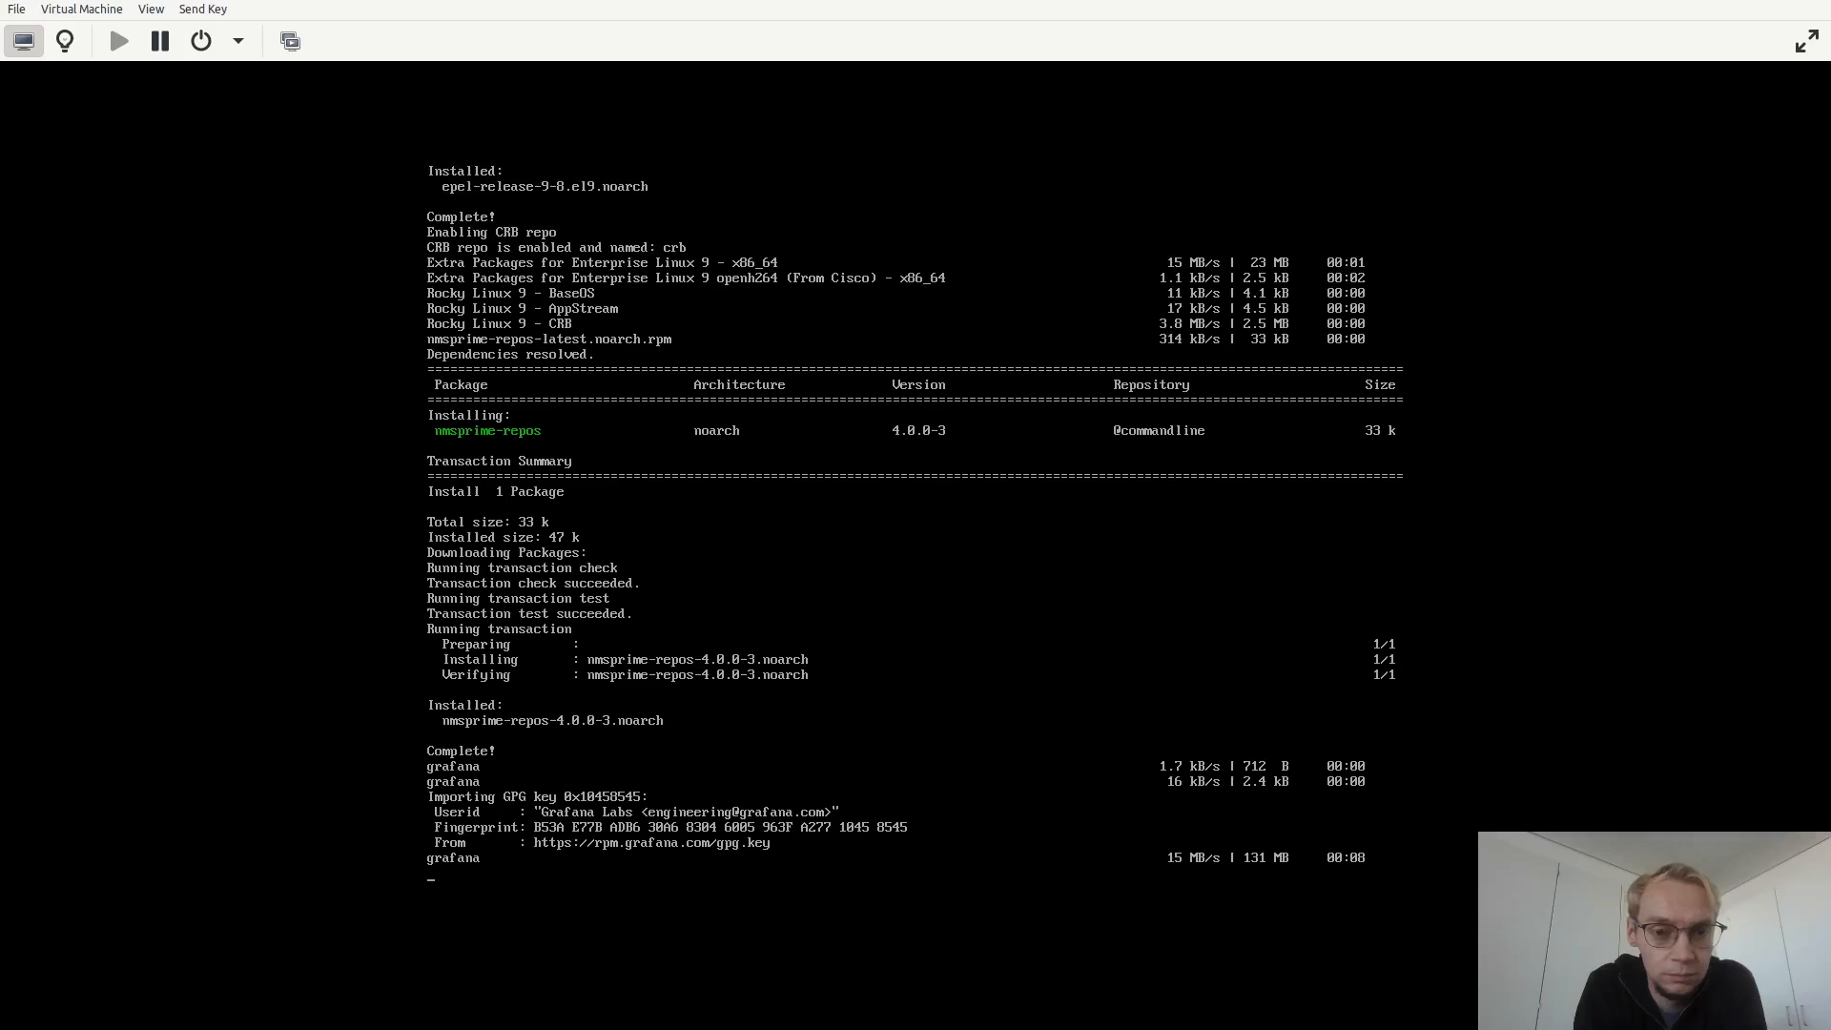
{"action": "right_click", "coordinate": [1529, 1]}
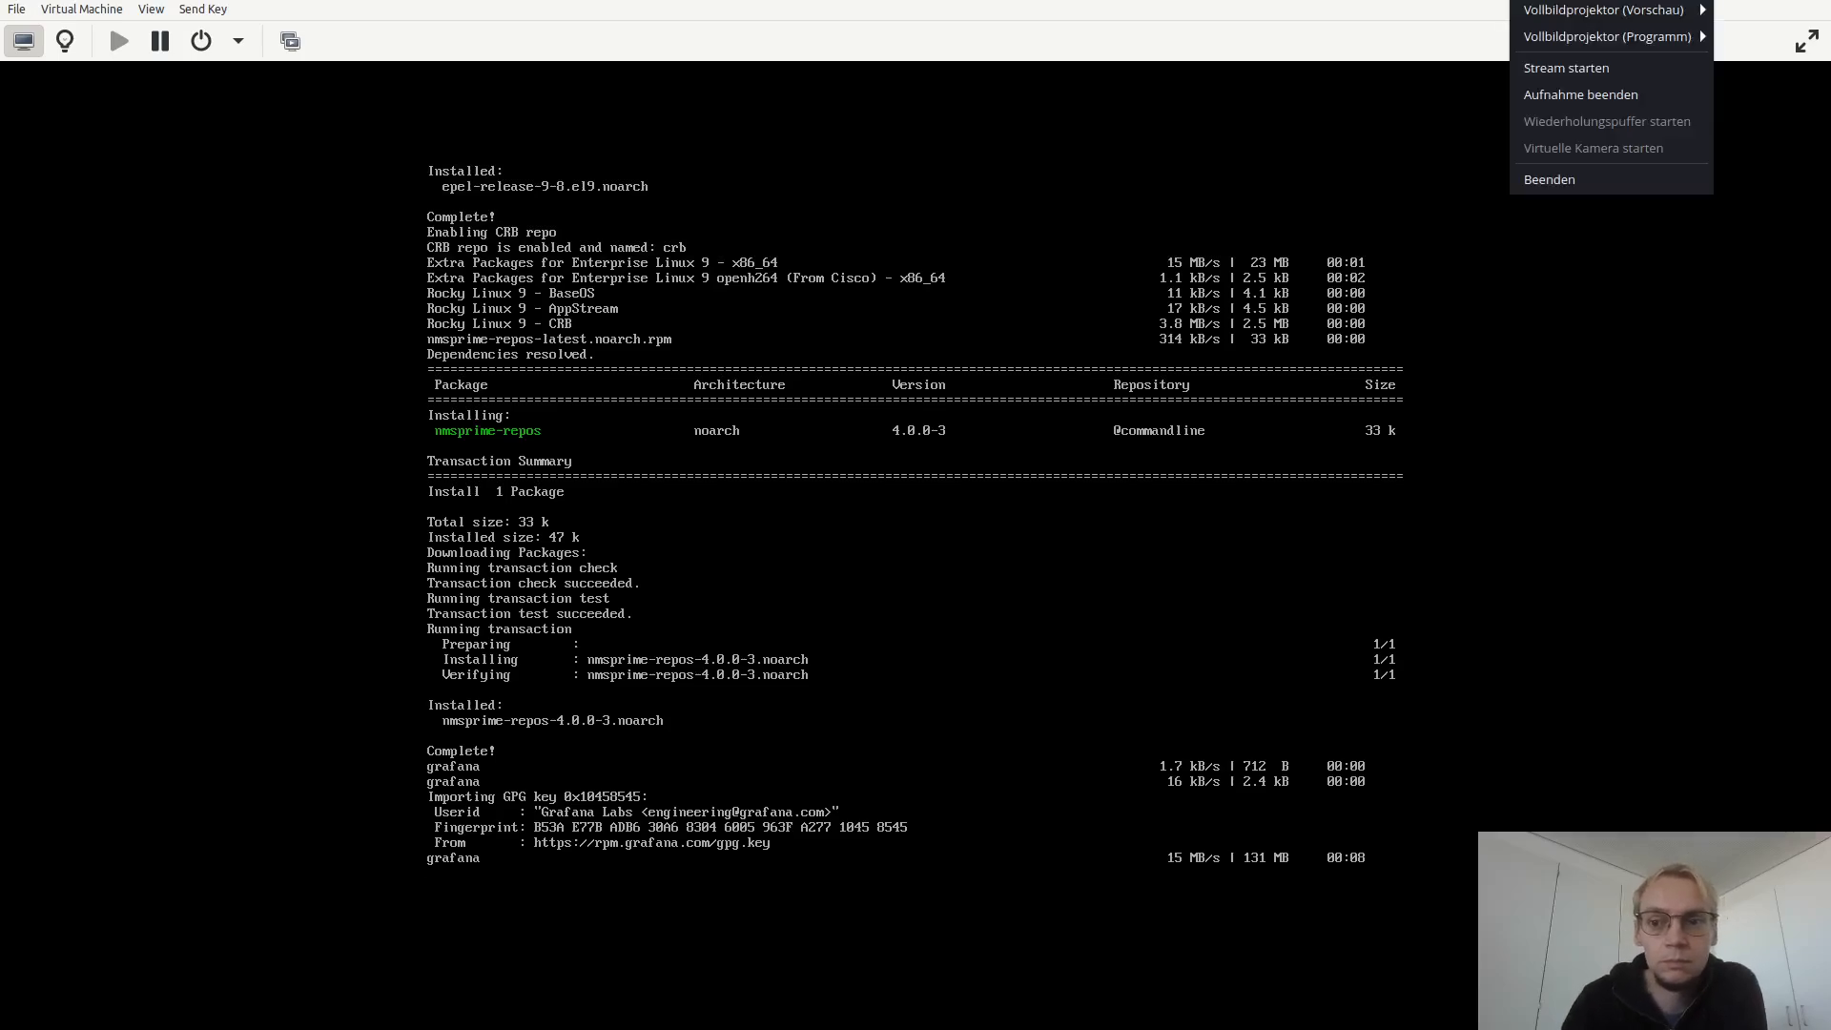
{"action": "left_click", "coordinate": [1546, 95]}
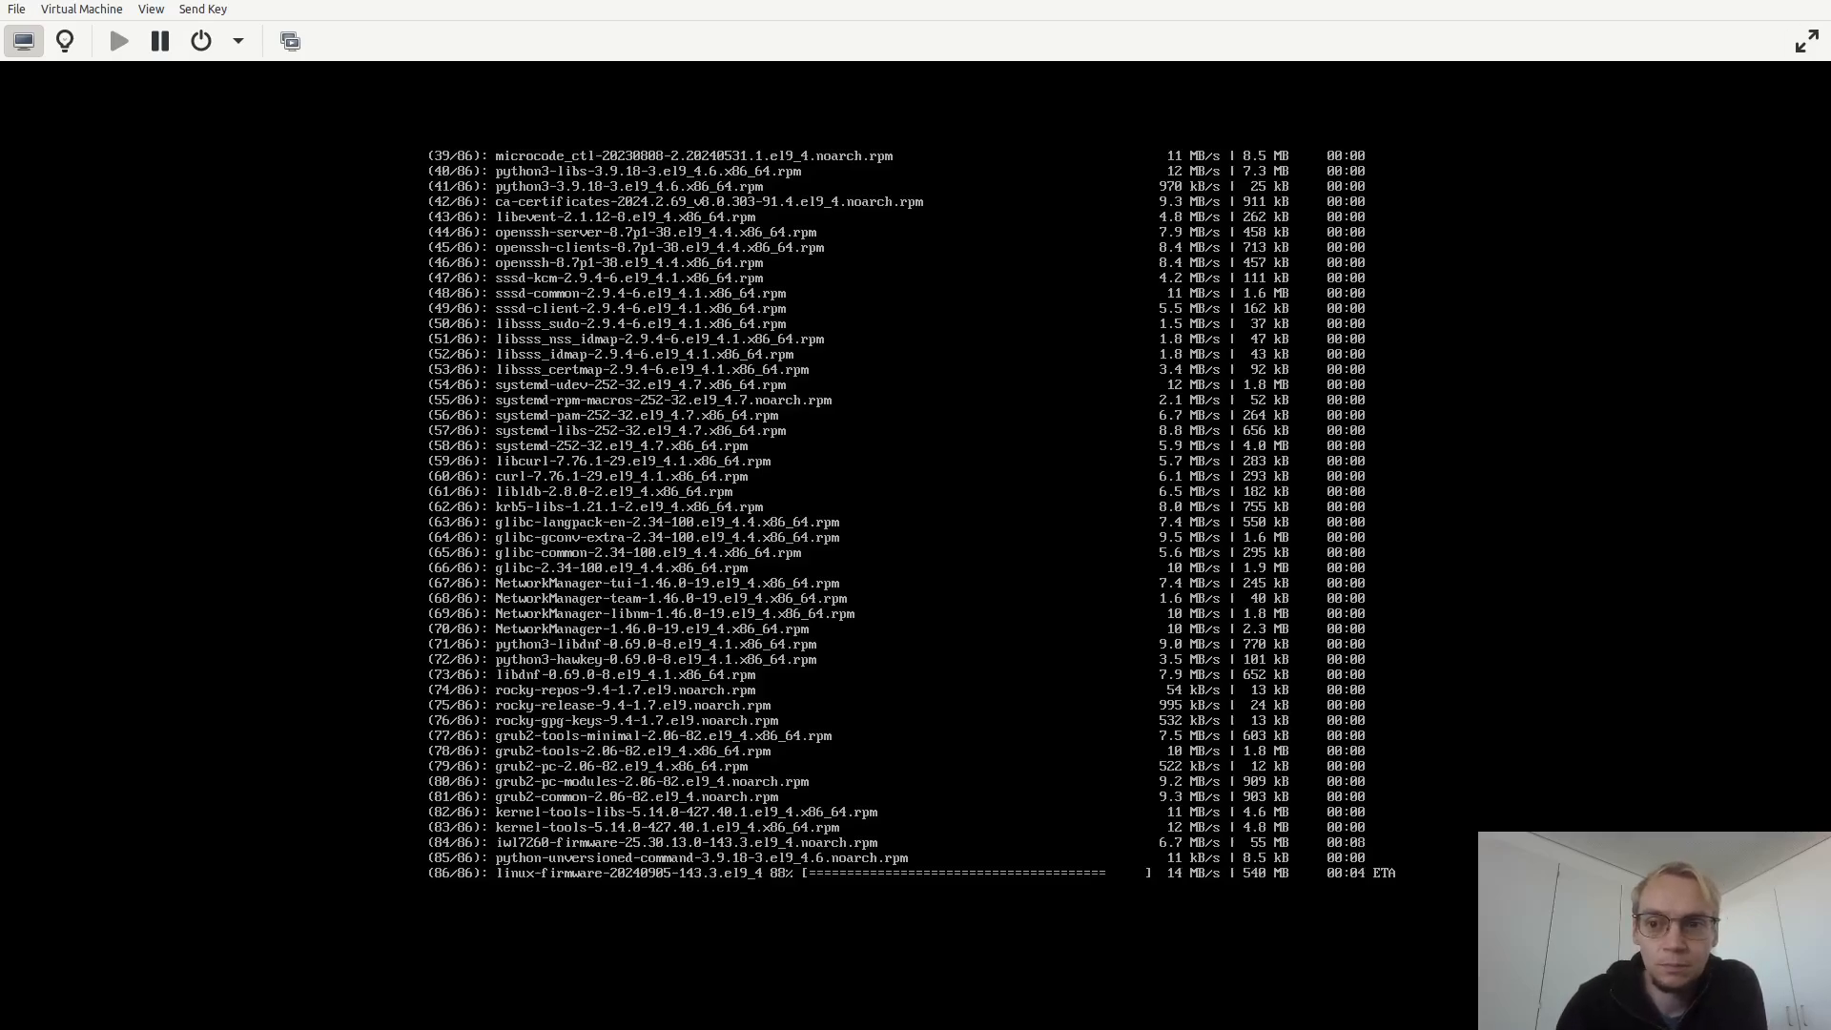
{"action": "left_click", "coordinate": [1611, 90]}
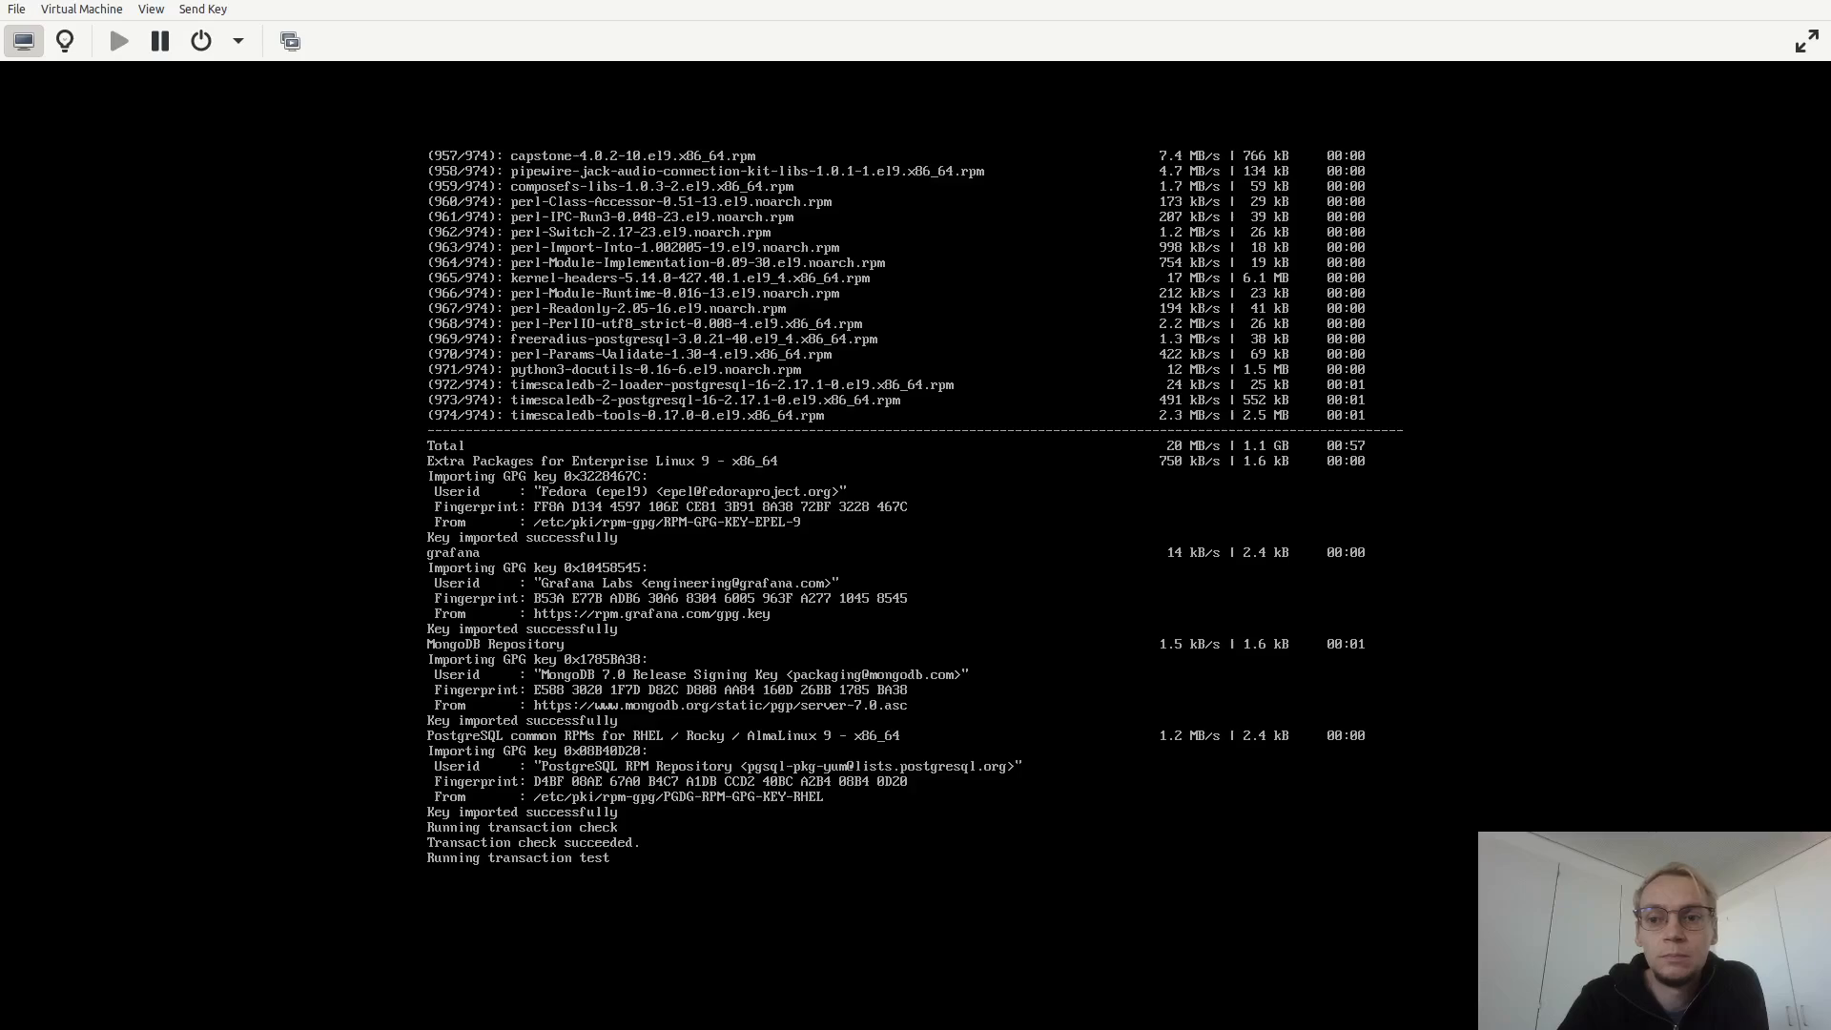
{"action": "right_click", "coordinate": [1510, 2]}
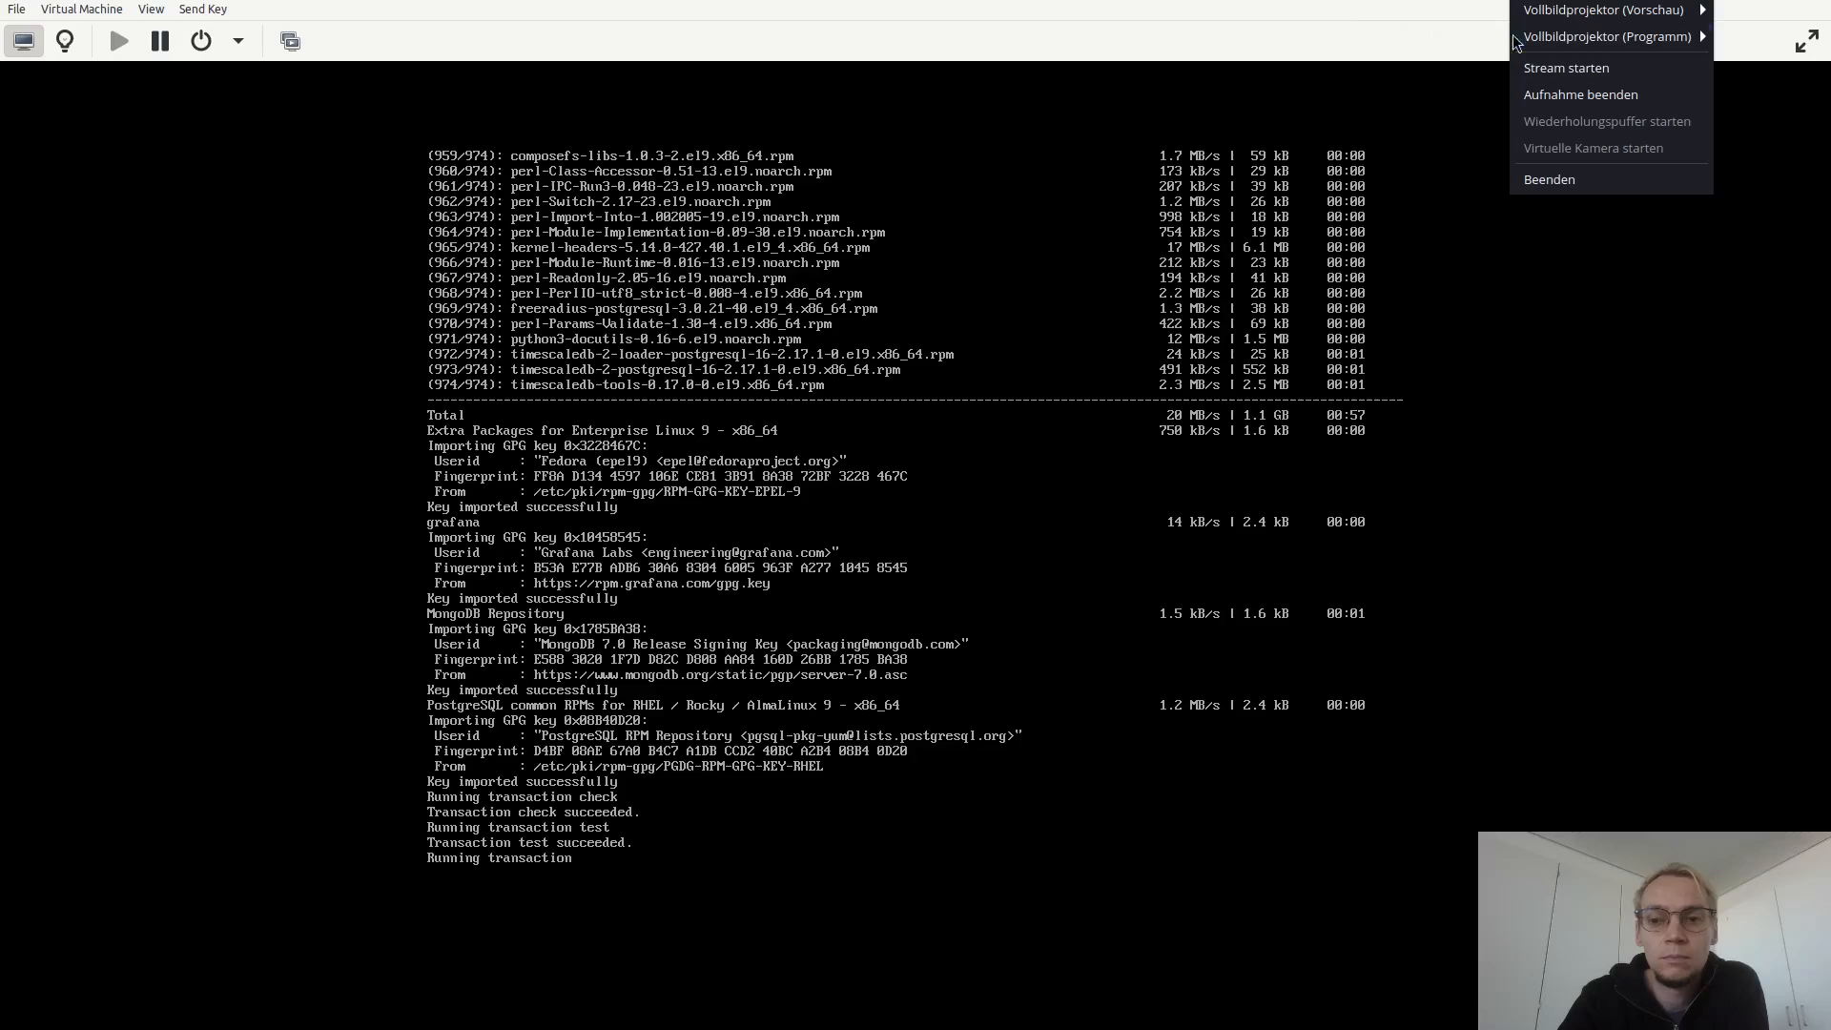
{"action": "left_click", "coordinate": [1606, 101]}
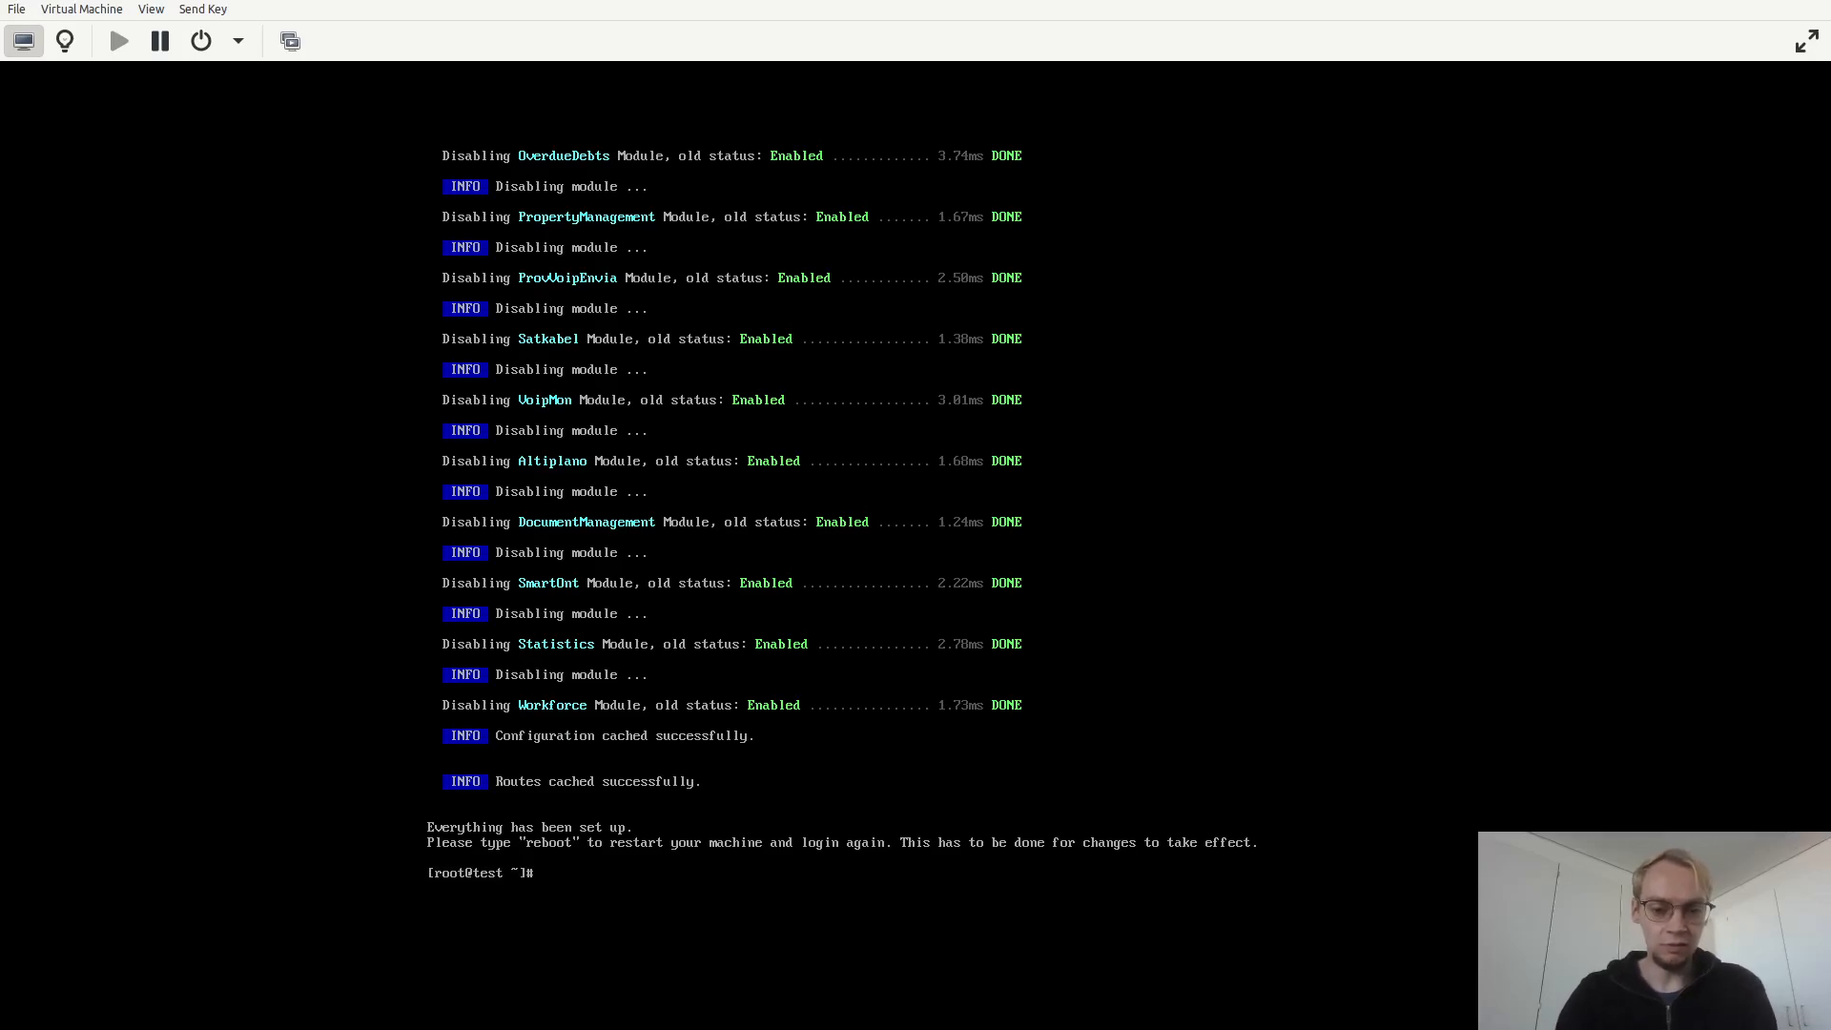
Check the httpd service status with systemctl and list the machine's IP addresses with ip a.
{"action": "type", "text": "systemctl "}
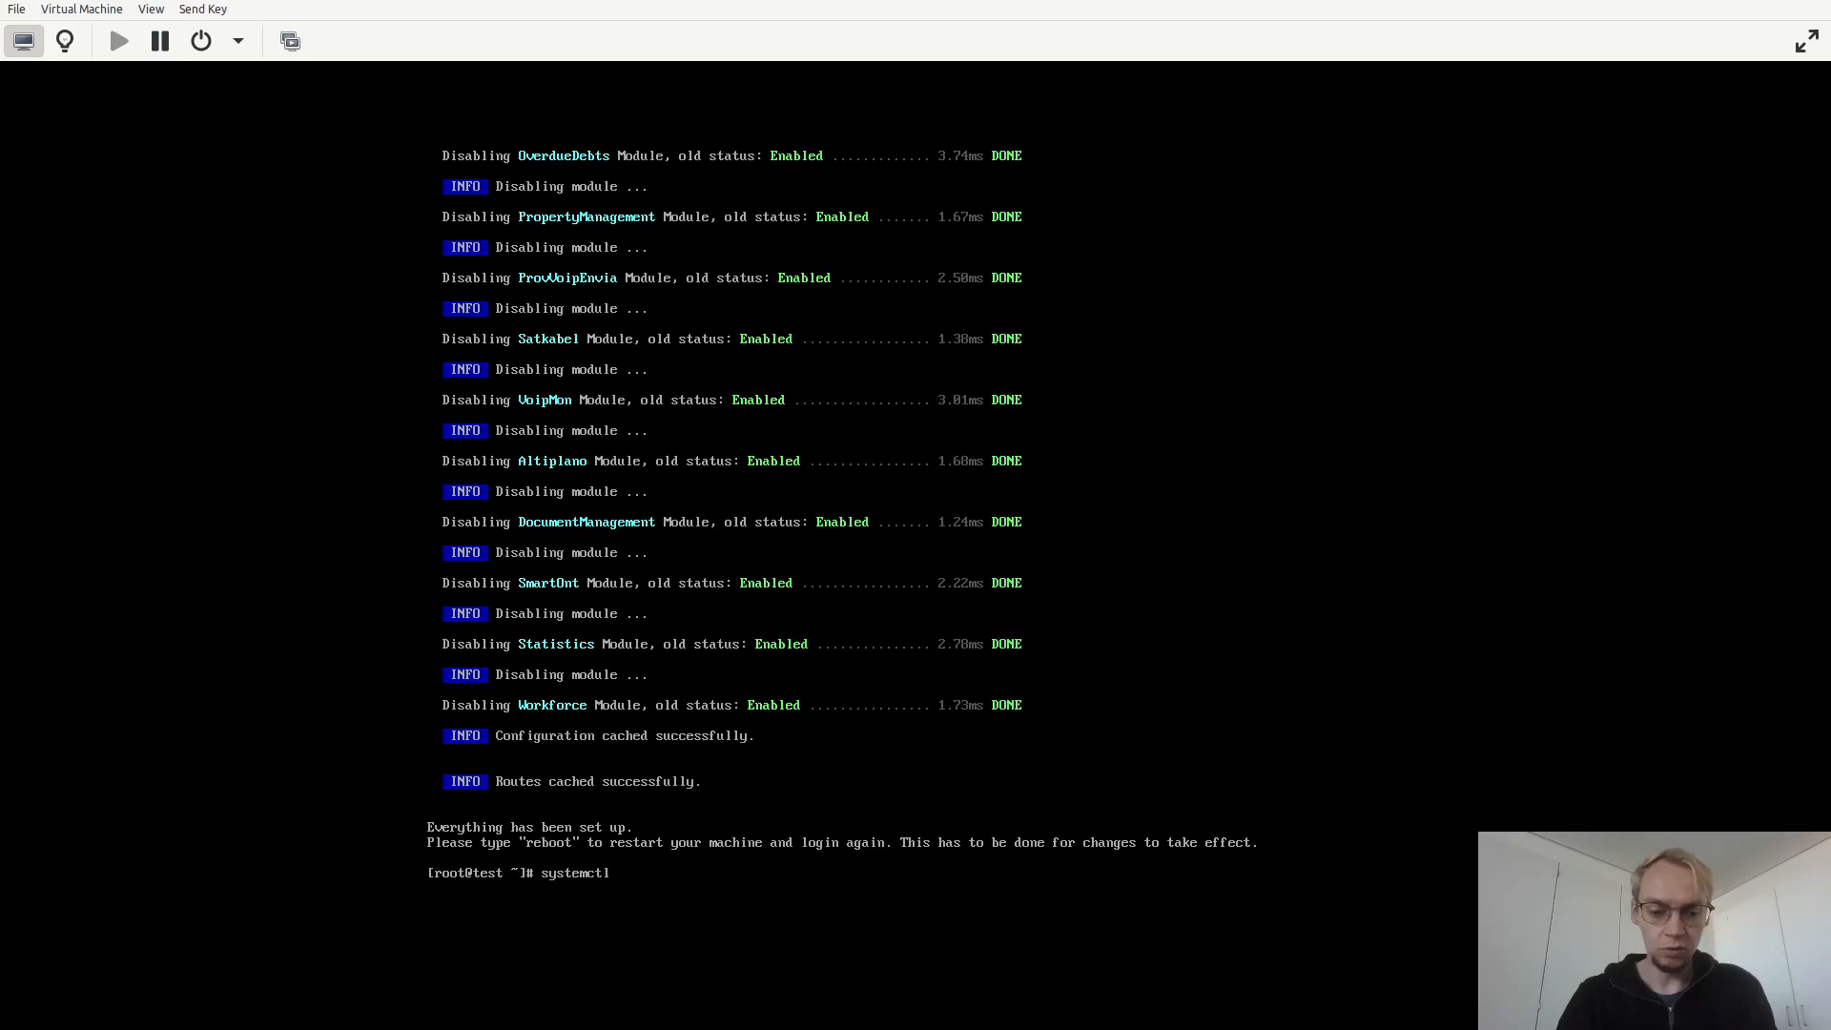
{"action": "type", "text": "status httpd"}
{"action": "key", "text": "Return"}
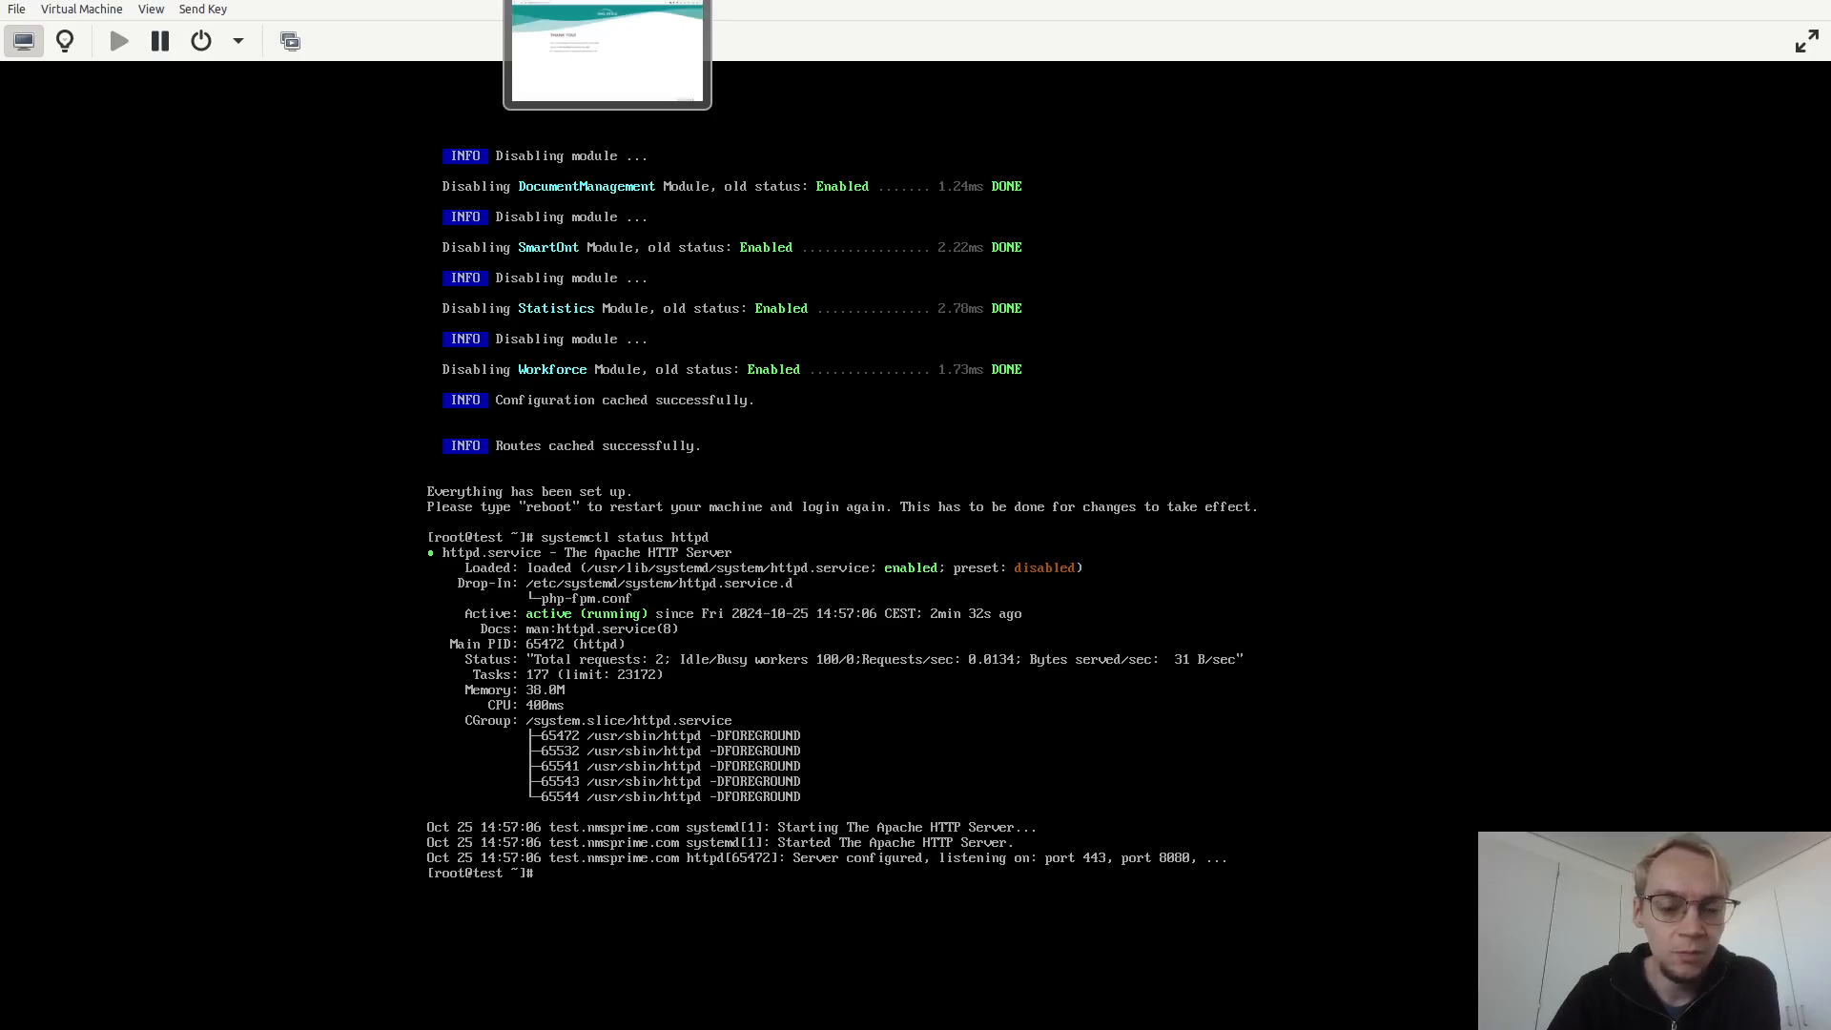
{"action": "type", "text": "ip a"}
{"action": "key", "text": "Return"}
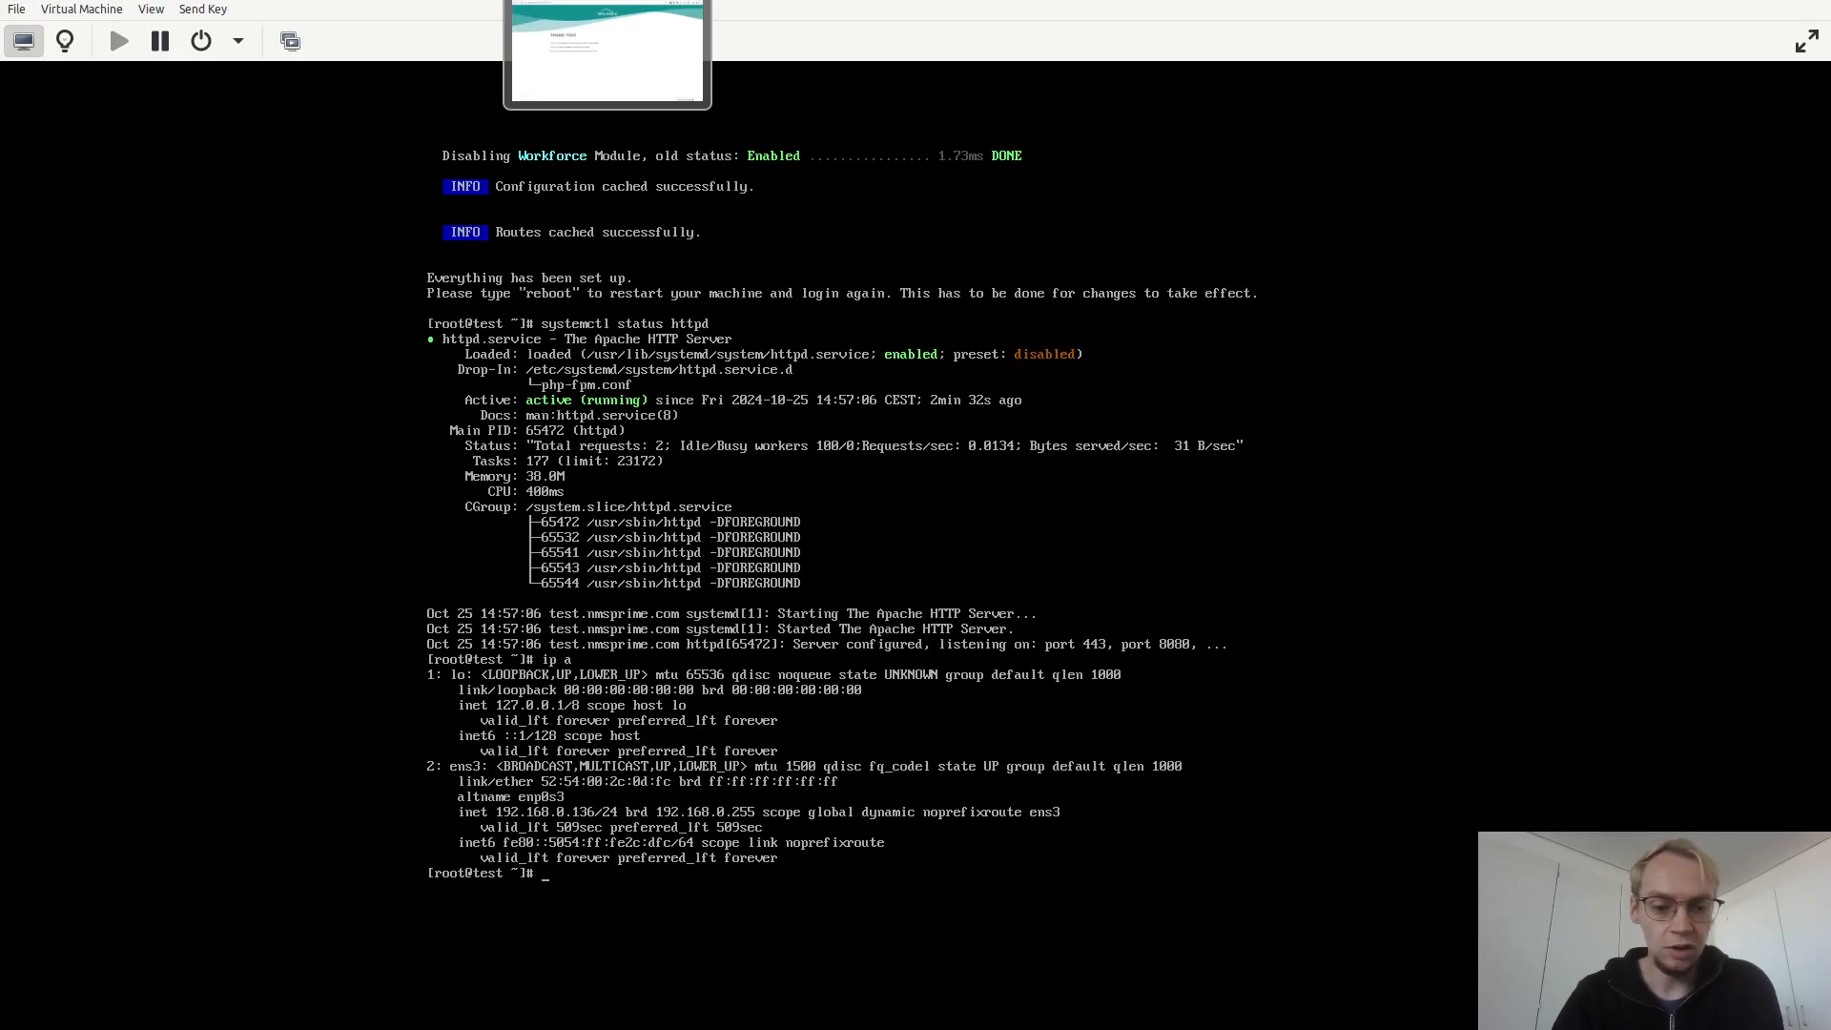
{"action": "key", "text": "alt+Tab"}
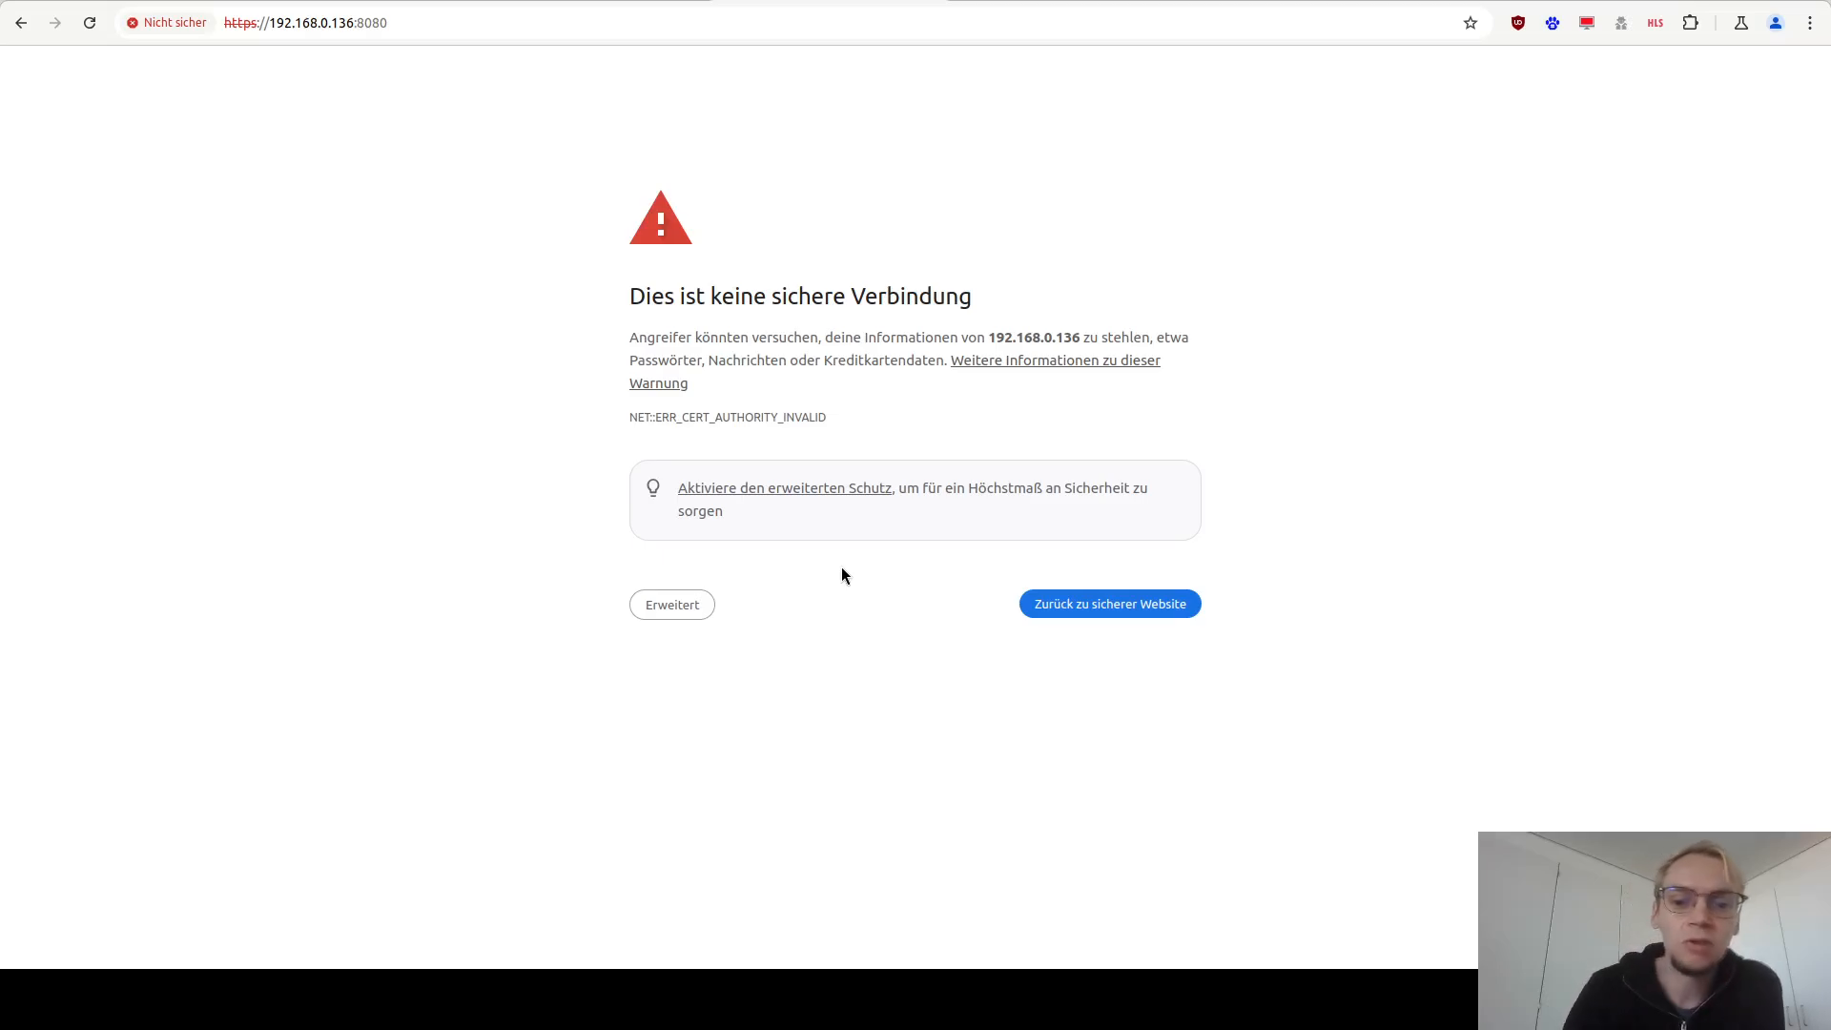
{"action": "left_click", "coordinate": [683, 605]}
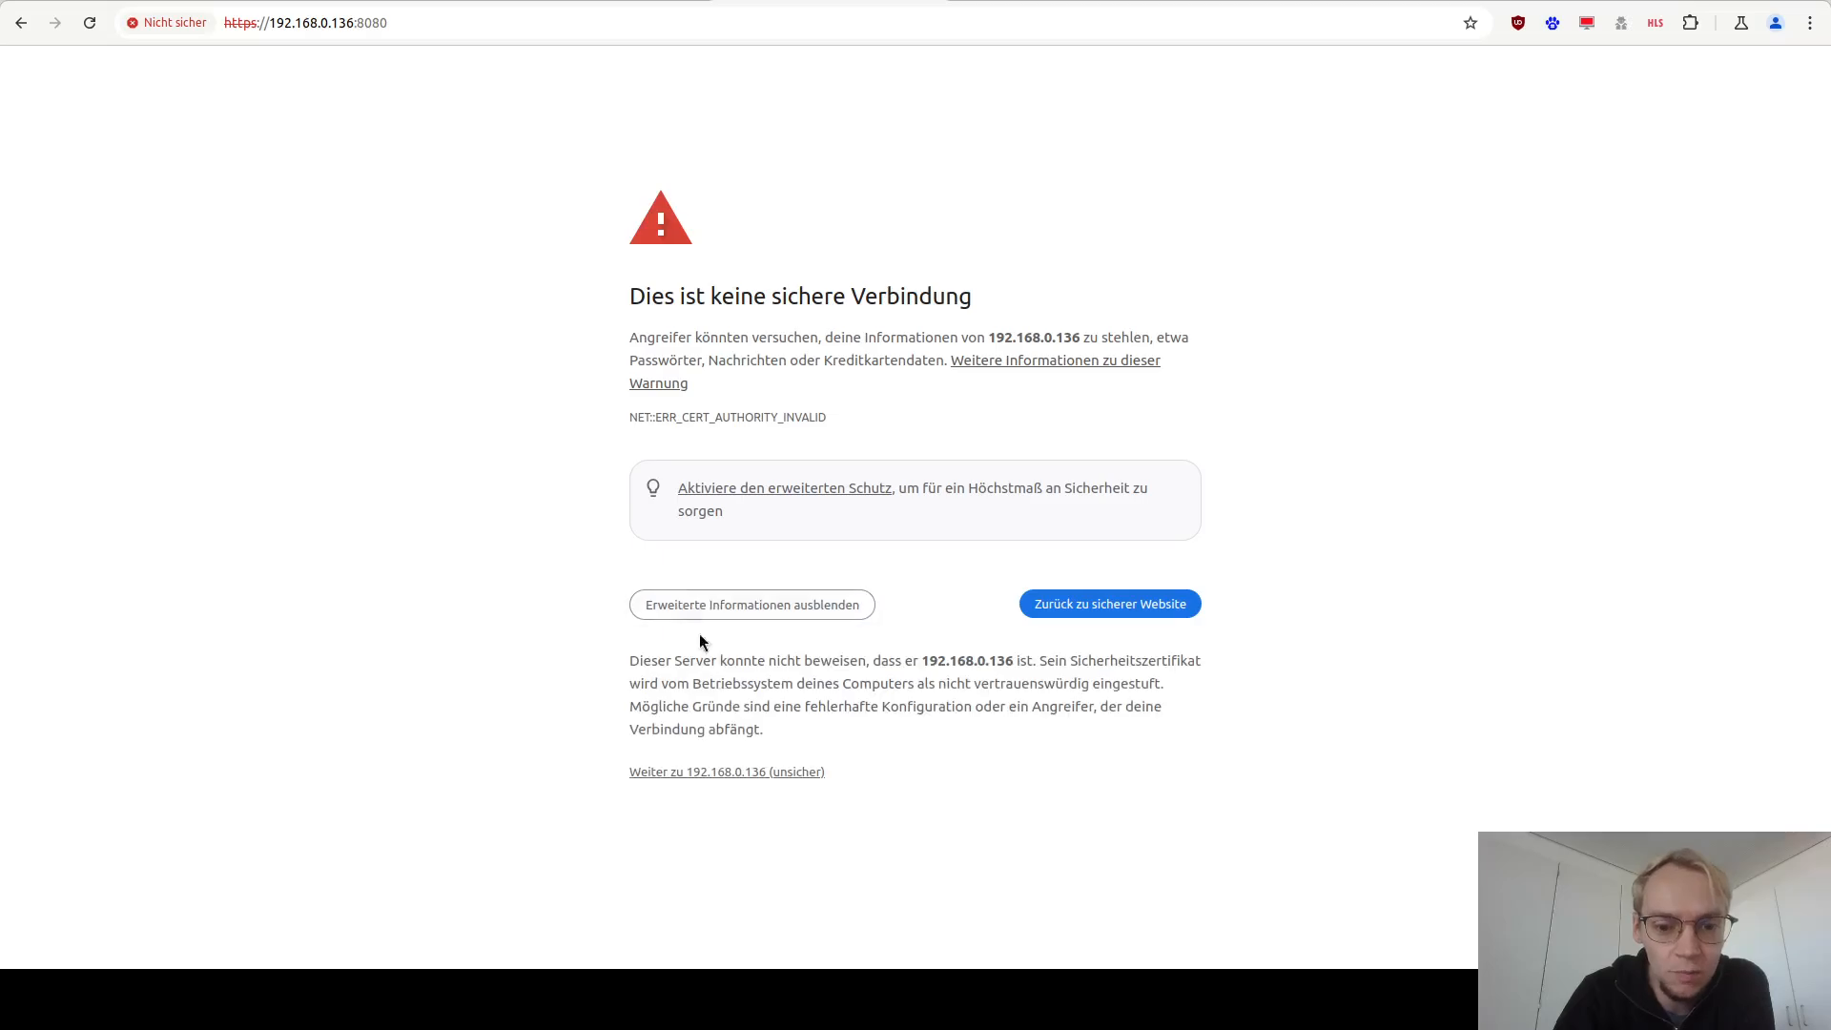
{"action": "left_click", "coordinate": [757, 773]}
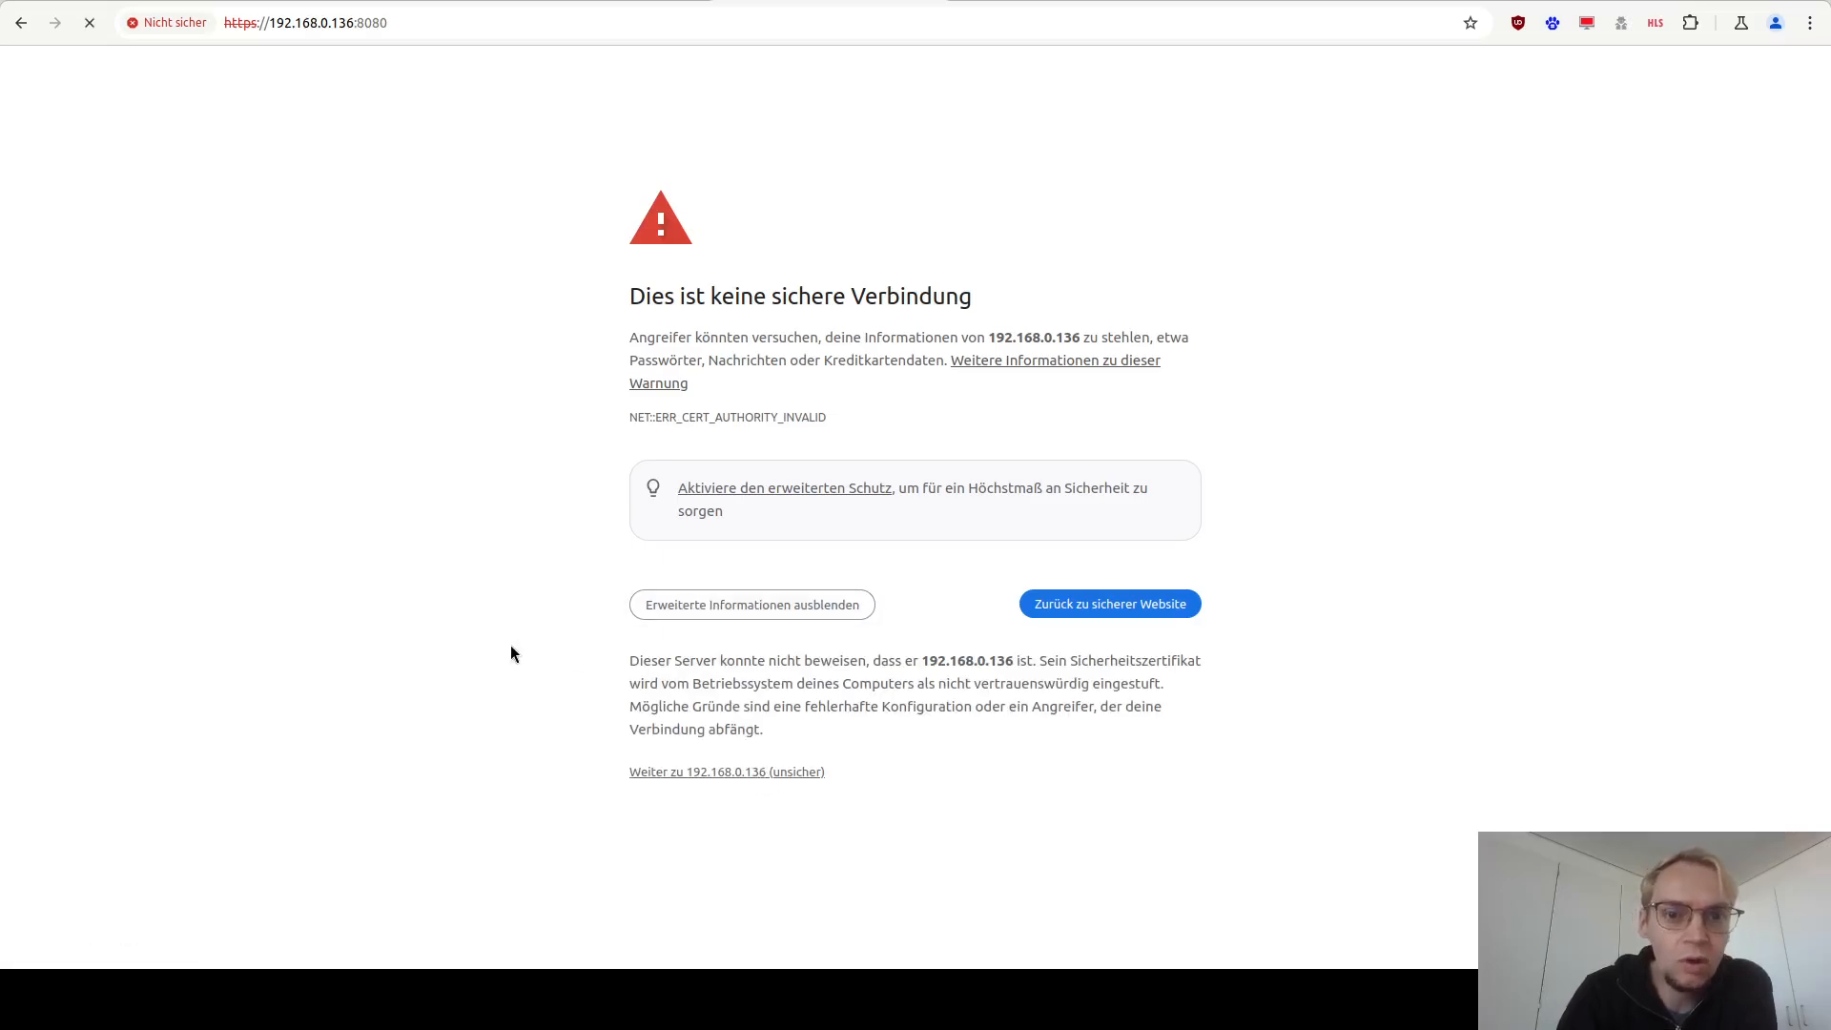